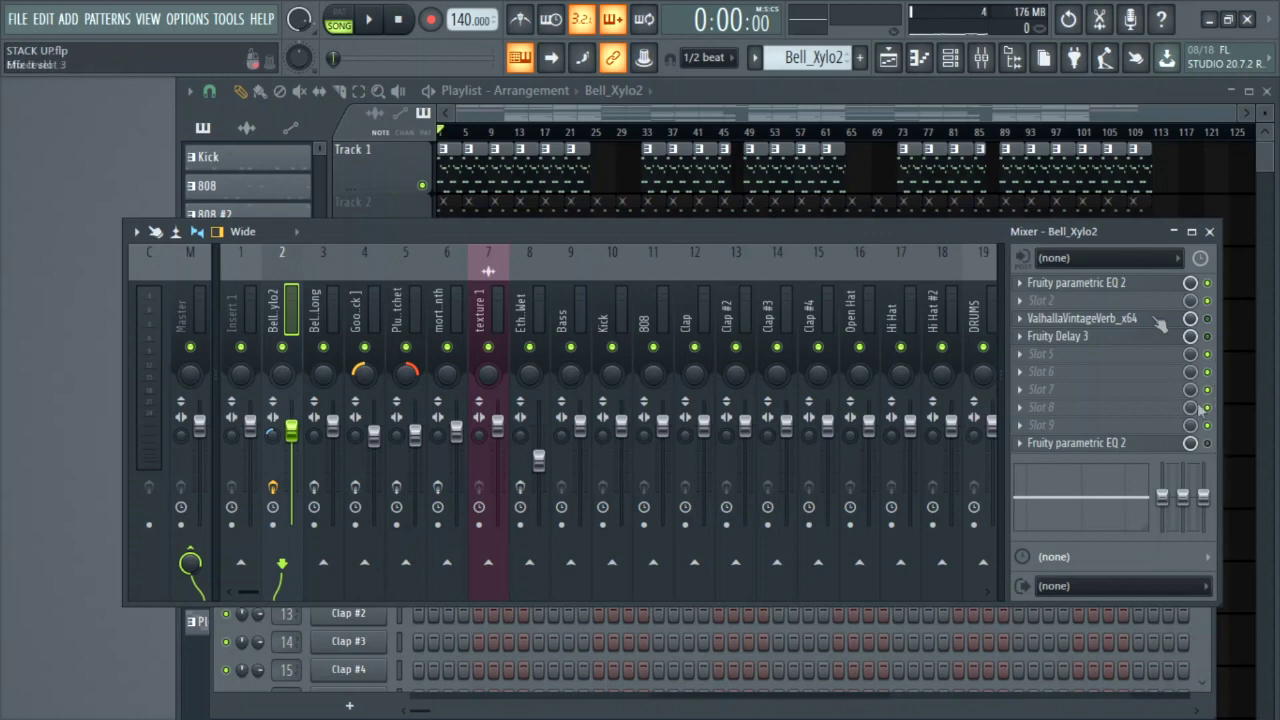
Step: Listen to the song with the first Fruity parametric EQ 2 on the Bell_Xylo2 mixer track open
click(1150, 286)
key(space)
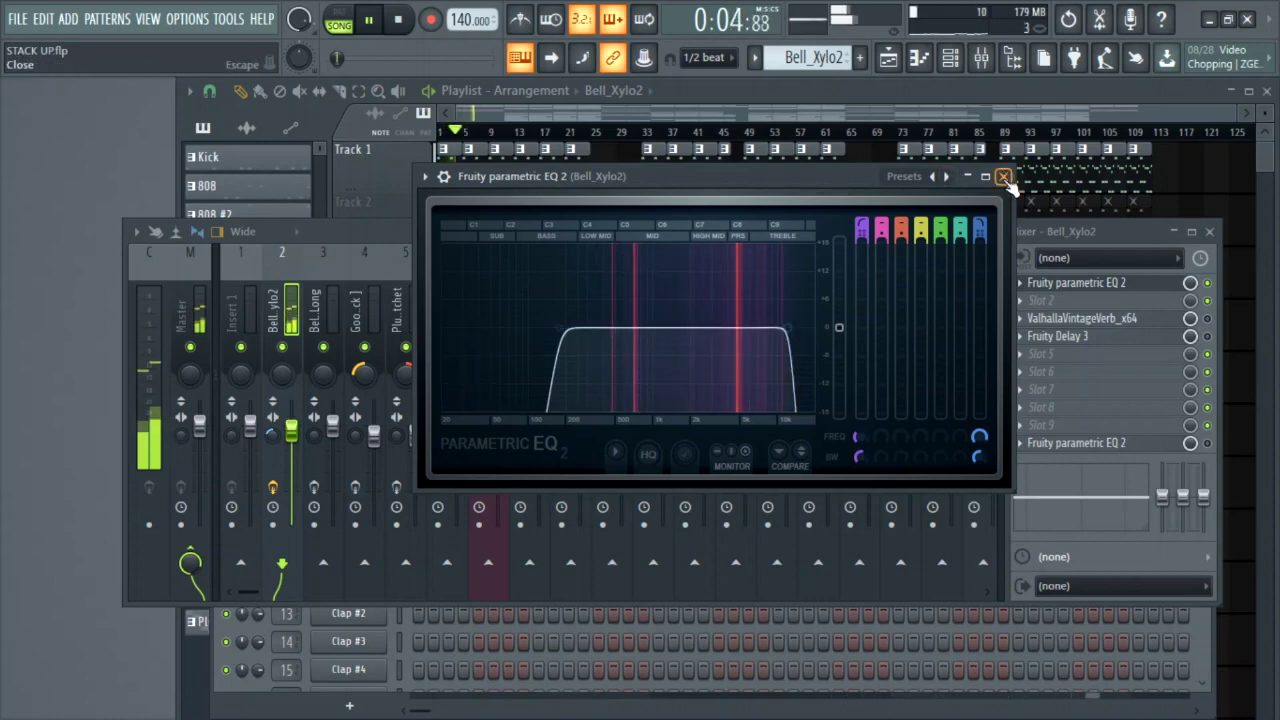
key(space)
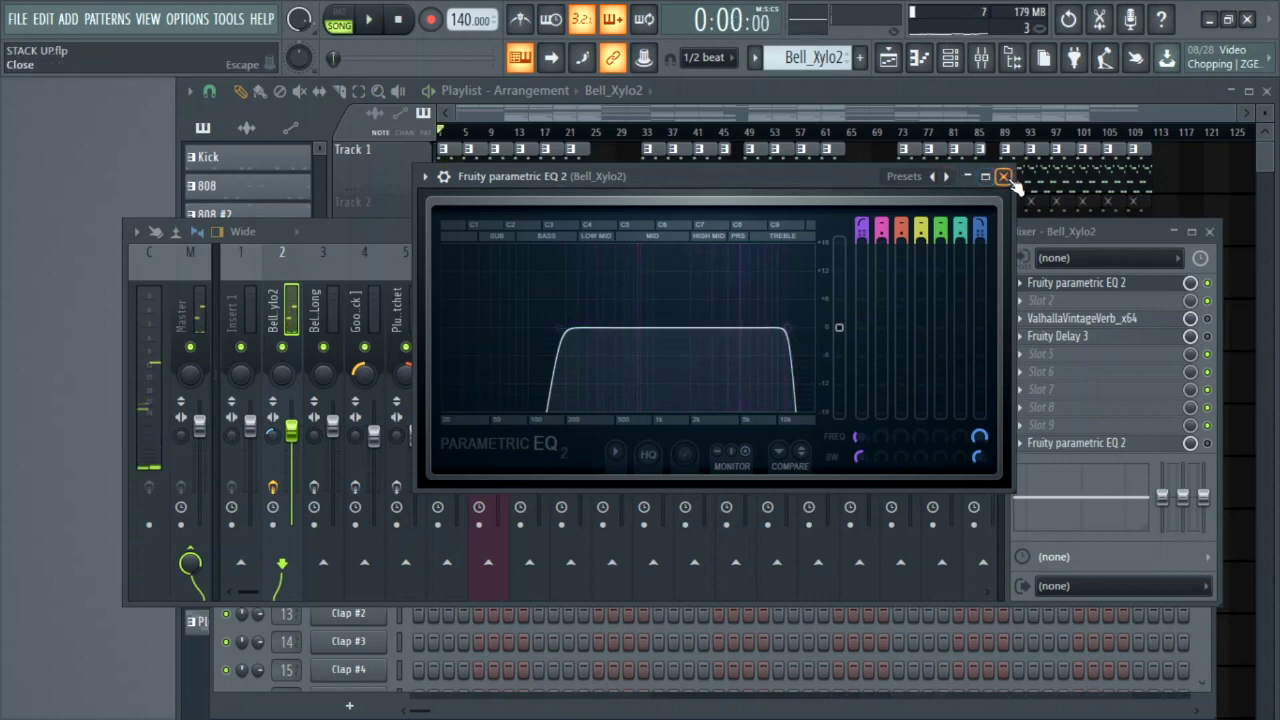
click(1003, 177)
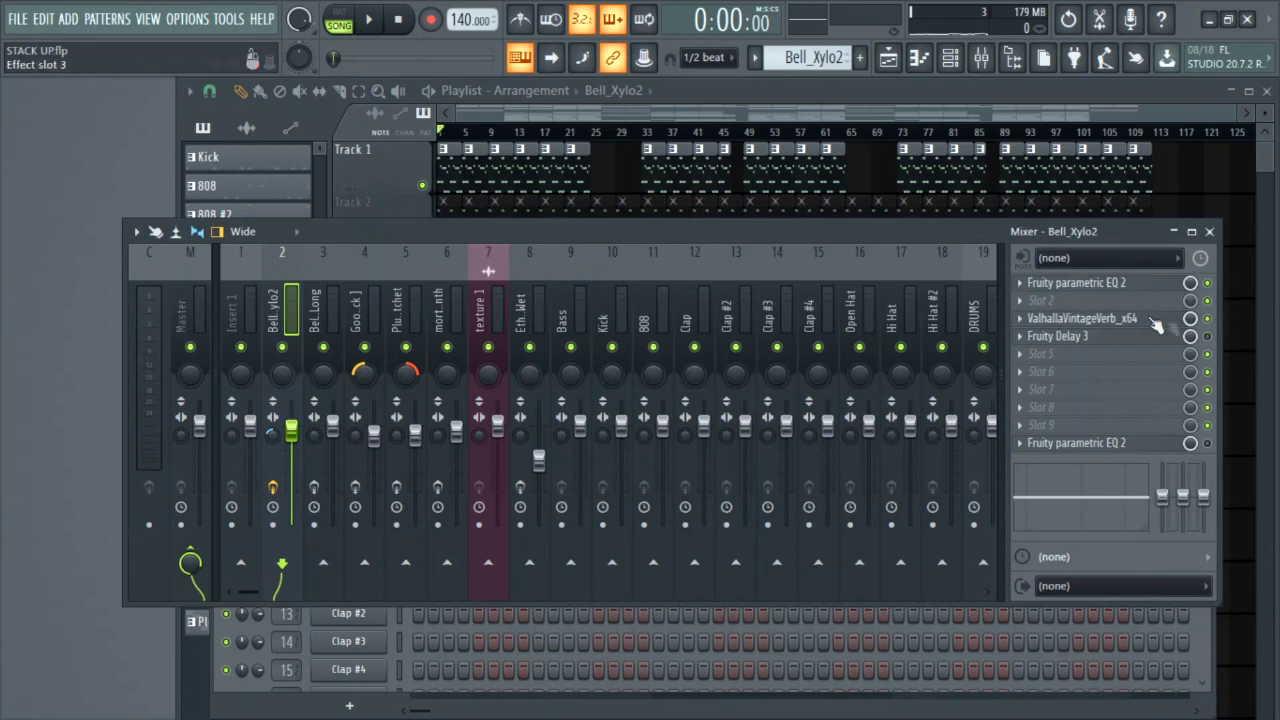
Step: Set the LowCut of Bell_Xylo2's ValhallaVintageVerb reverb to 110 Hz while the song plays
click(1154, 320)
drag(916, 204, 984, 157)
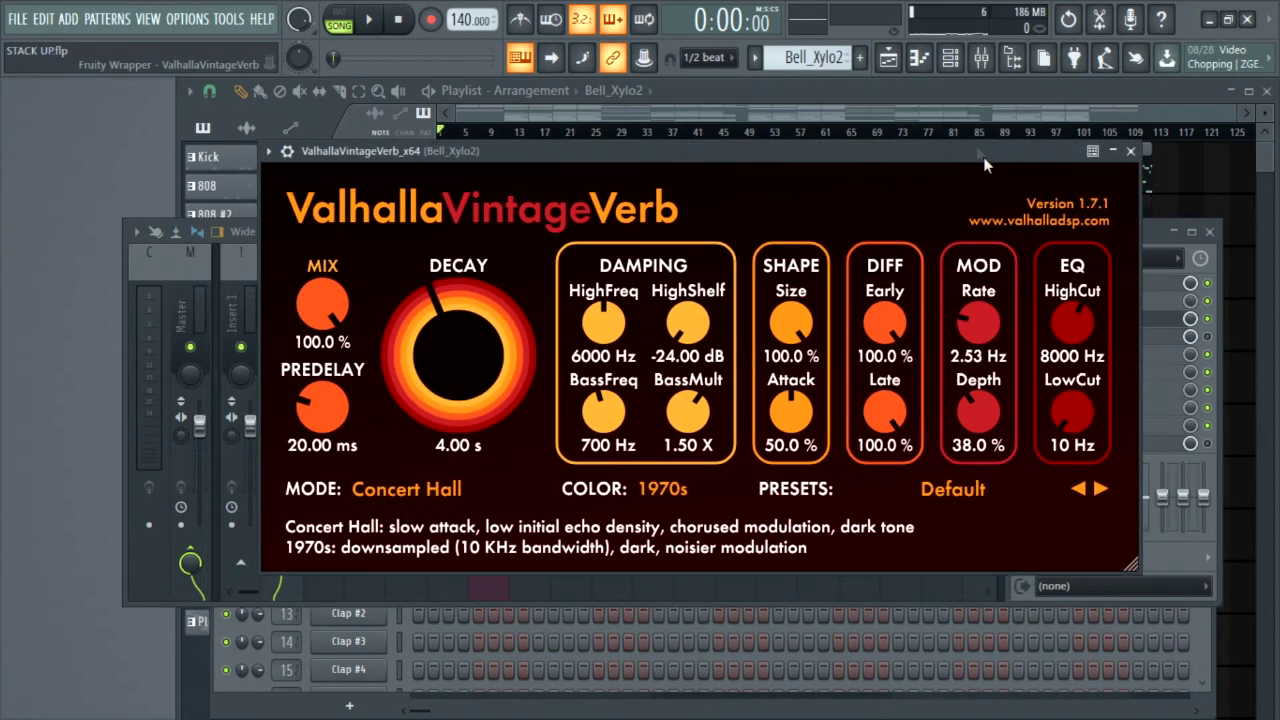
key(space)
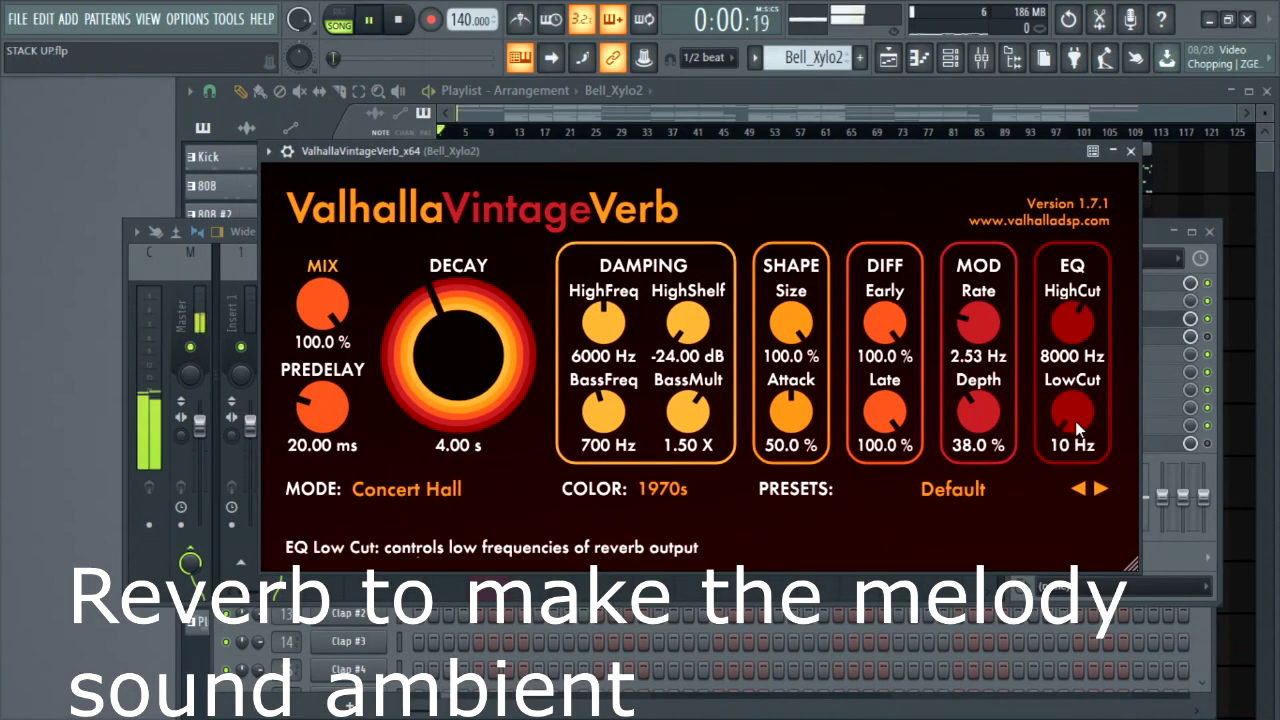
drag(1067, 419, 1059, 410)
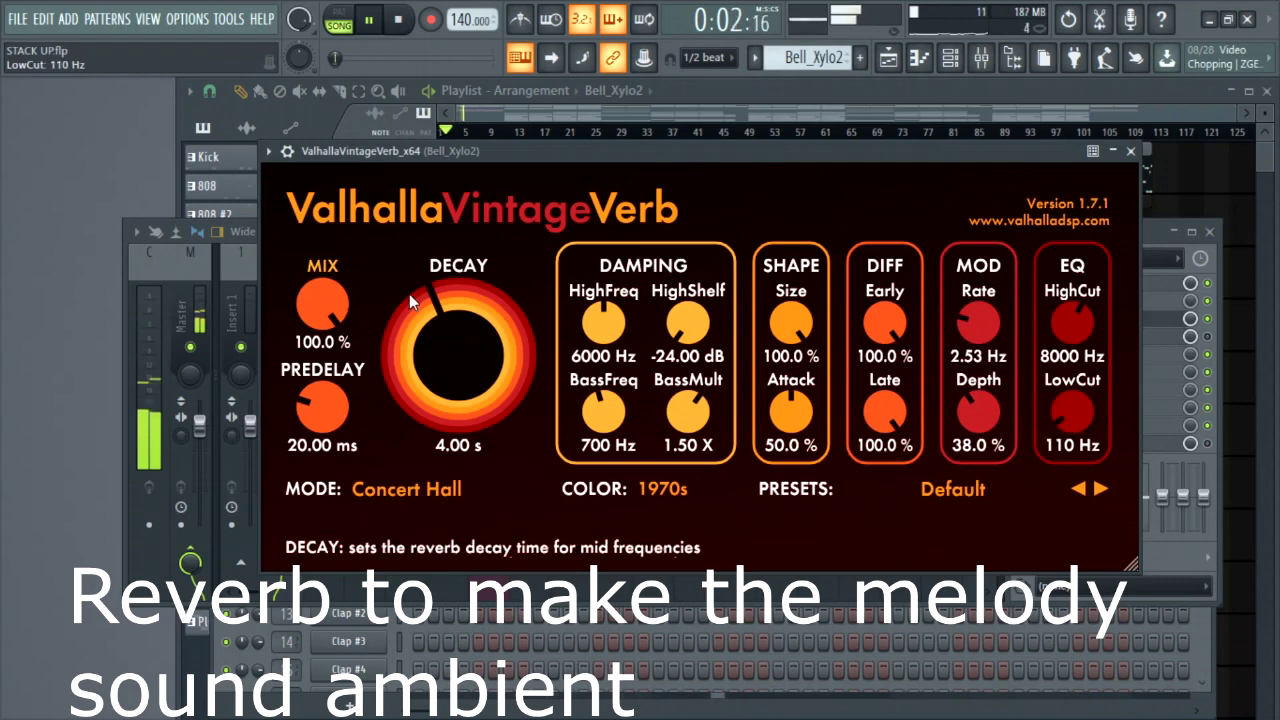
click(1131, 153)
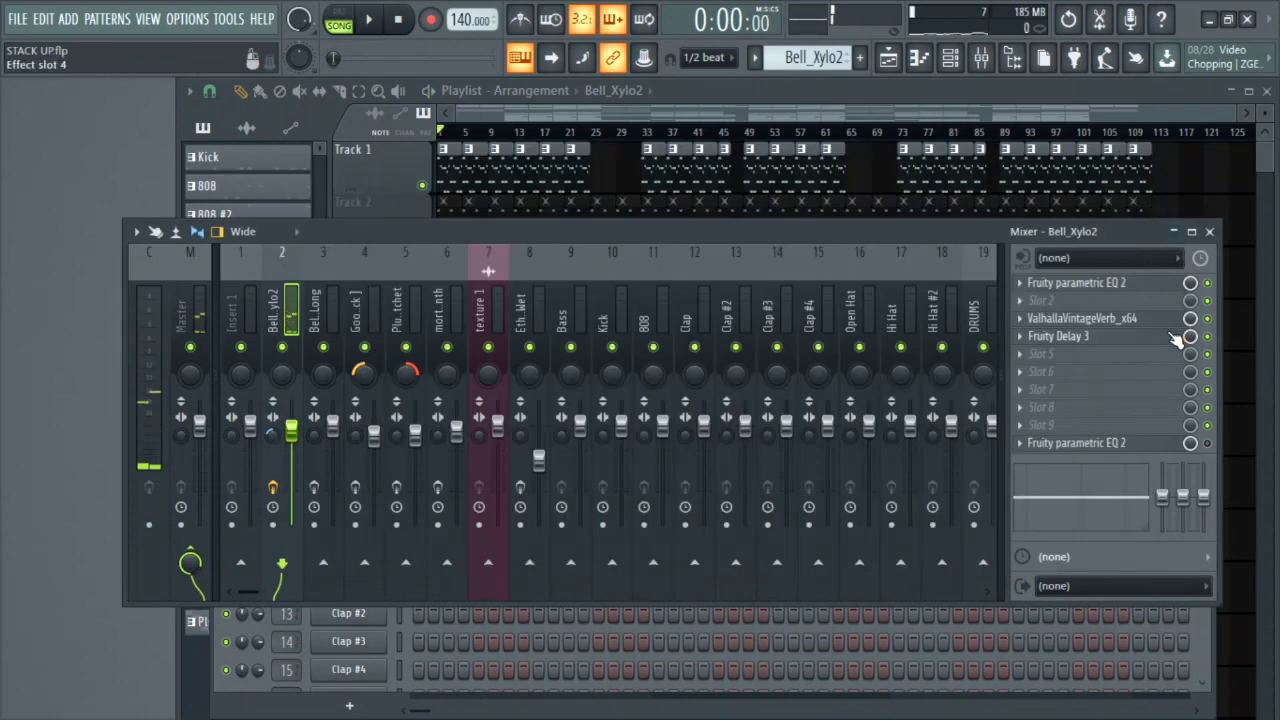
Step: Review the Fruity Delay 3 settings on Bell_Xylo2 while listening to the song
click(1174, 339)
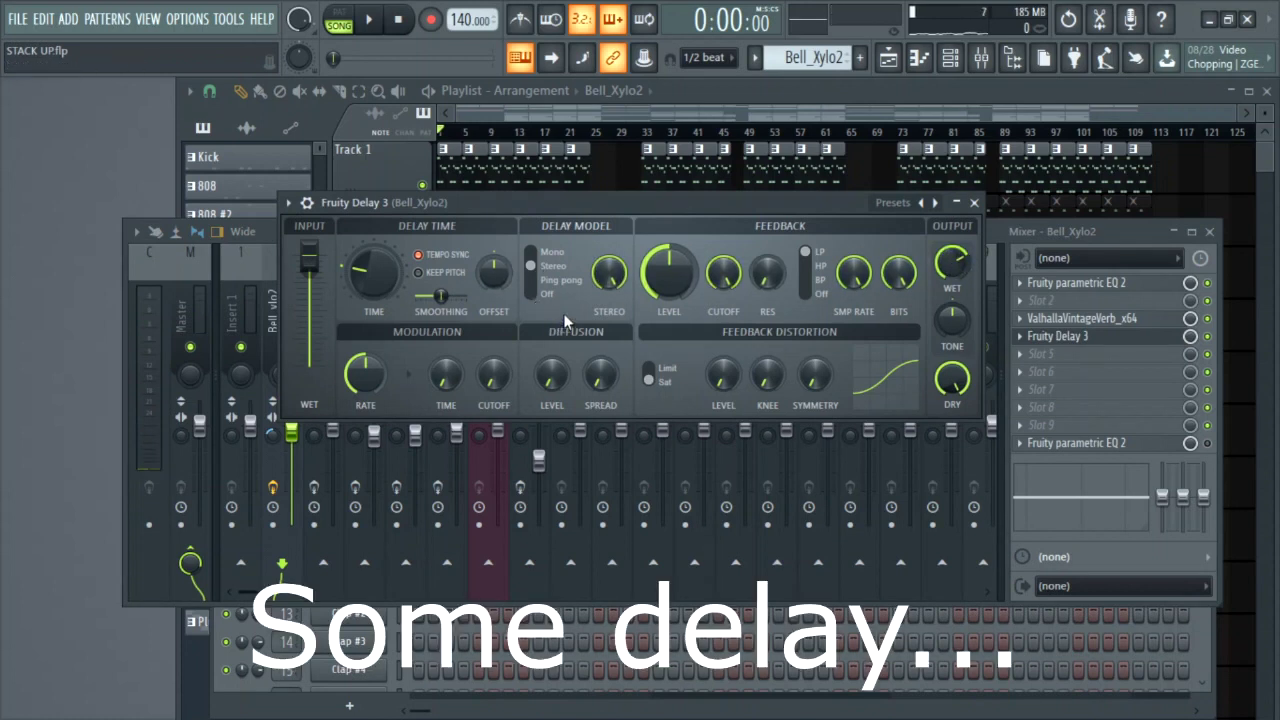
key(space)
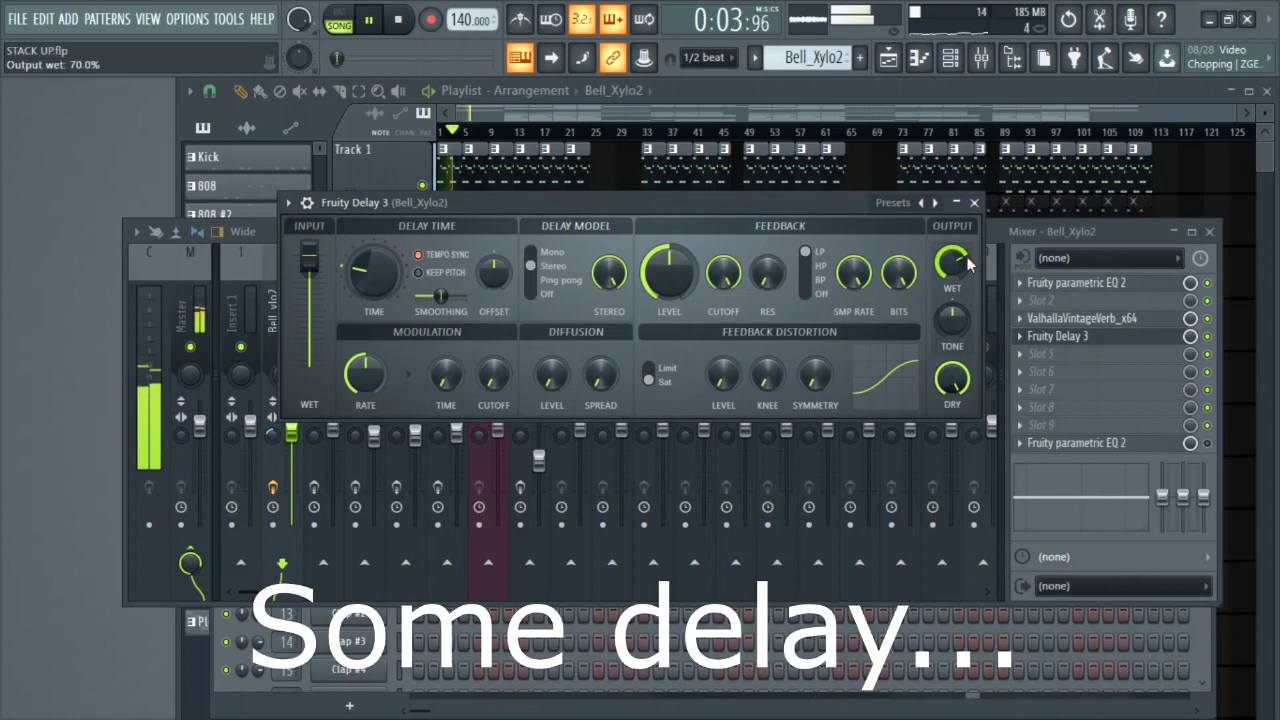
click(975, 203)
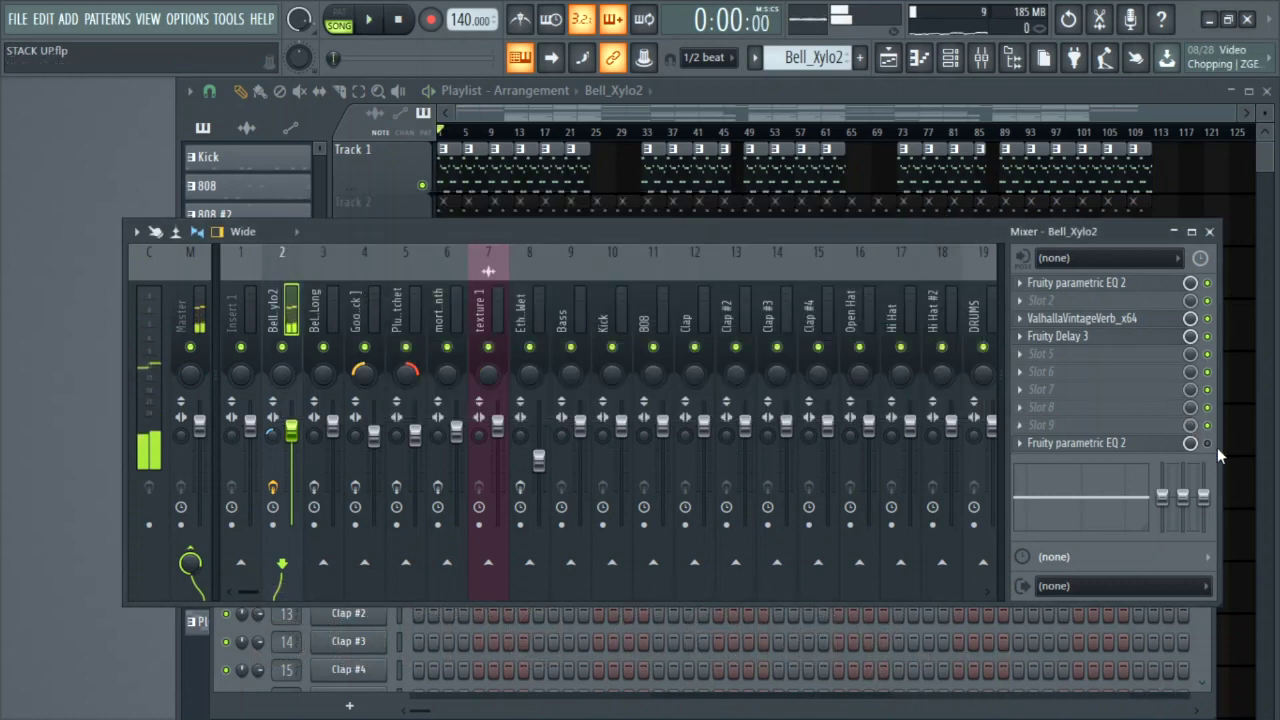
Step: Listen to the song with Bell_Xylo2's final Fruity parametric EQ 2 open and examine its curve
click(1163, 446)
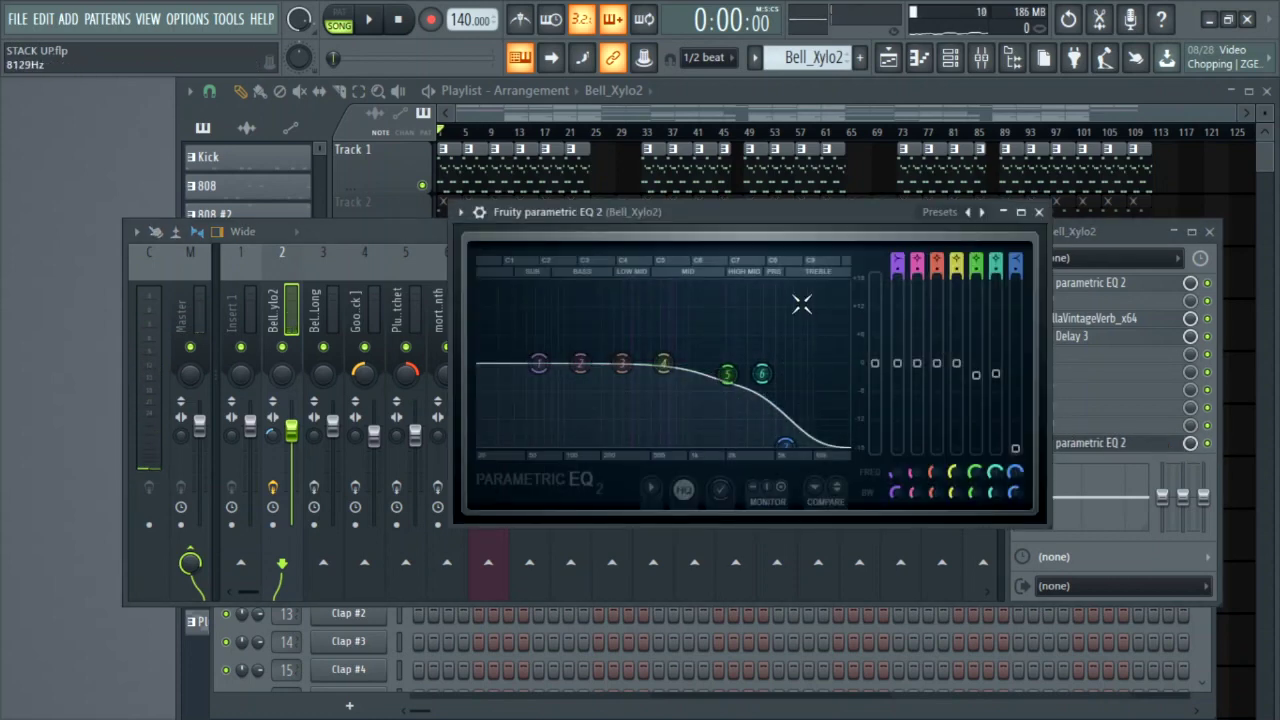
key(space)
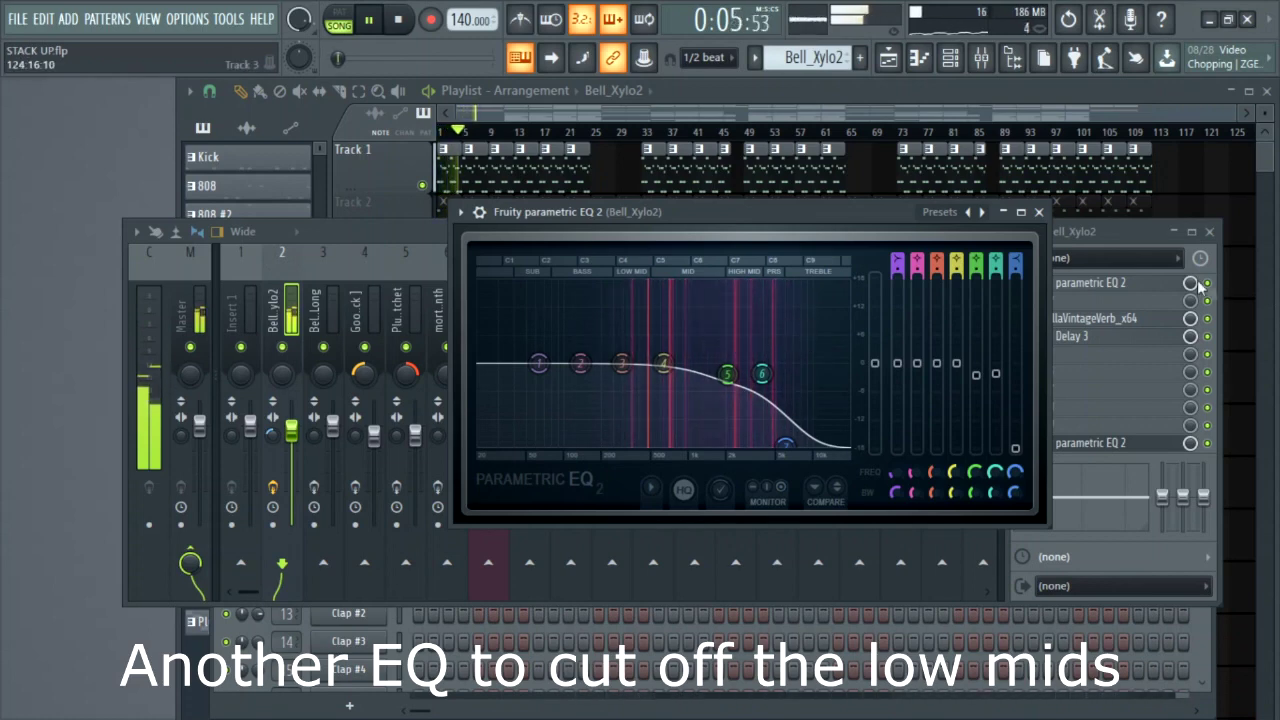
click(1042, 213)
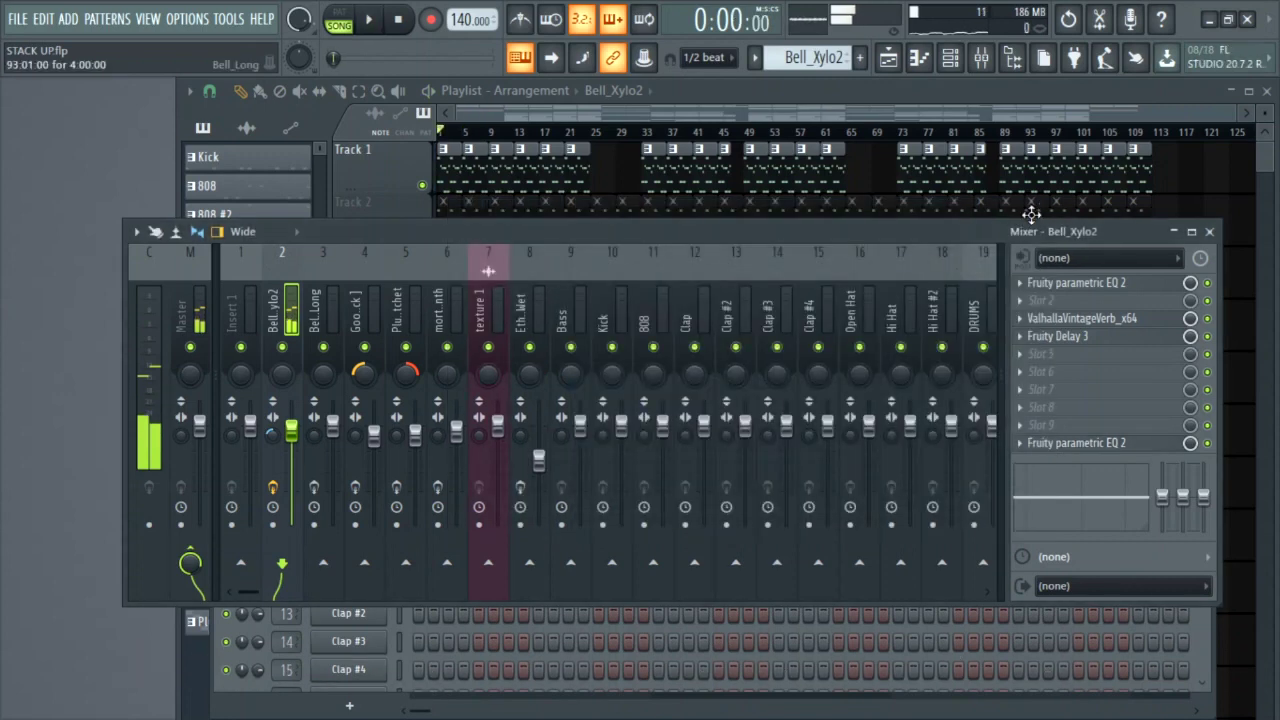
Step: Bring the playlist forward, solo Track 2 and make Bell_Long the active pattern
click(826, 109)
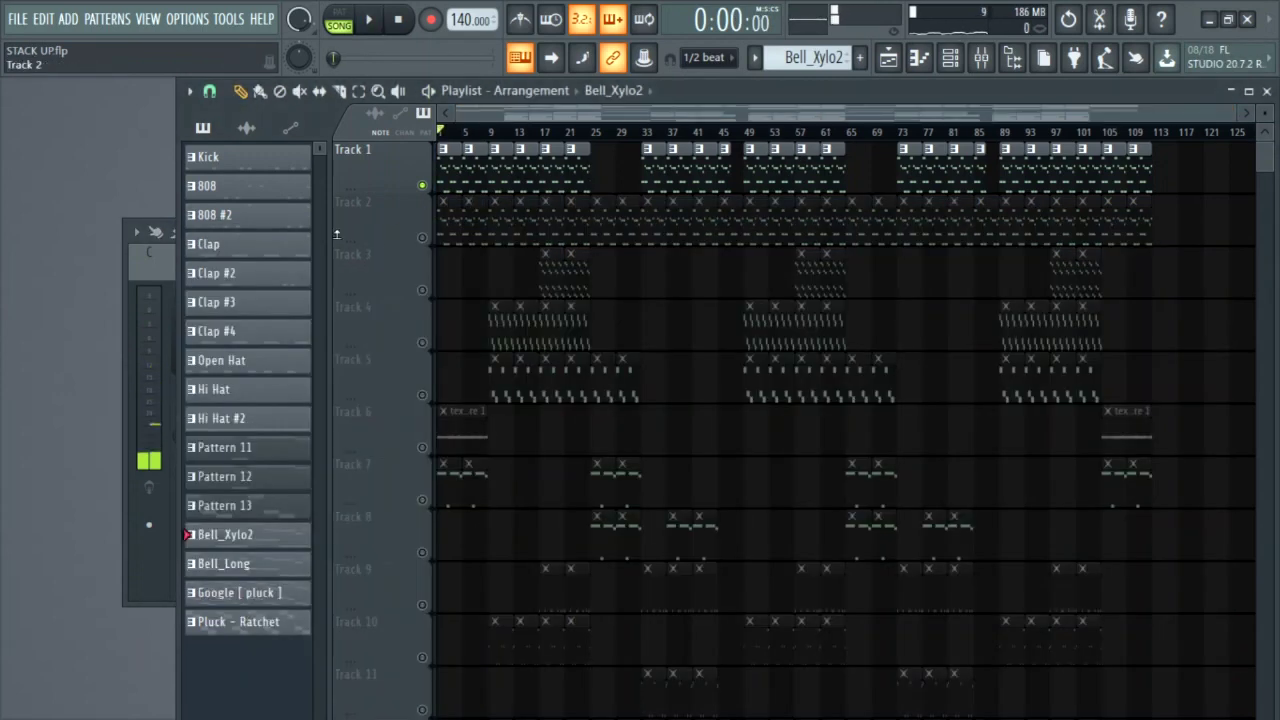
right_click(422, 238)
key(KP_Add)
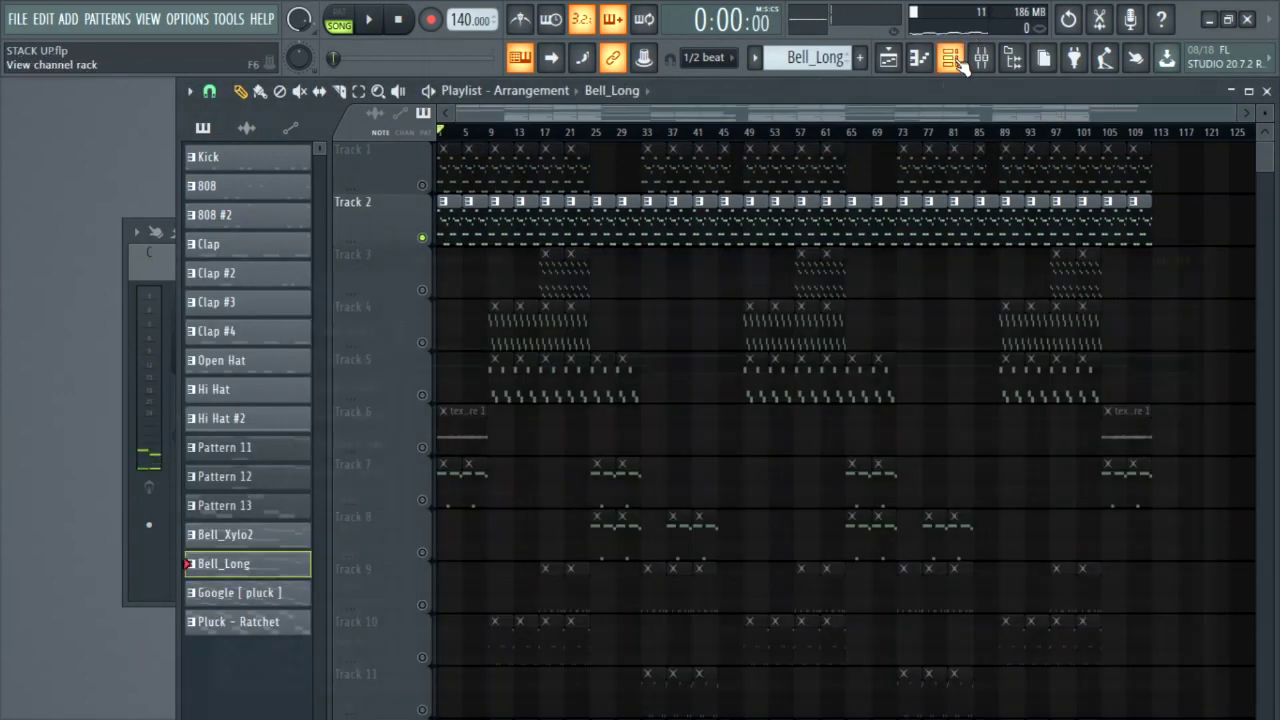
Step: Examine the Bell_Long melody in the piano roll while playing it back
click(952, 57)
click(530, 374)
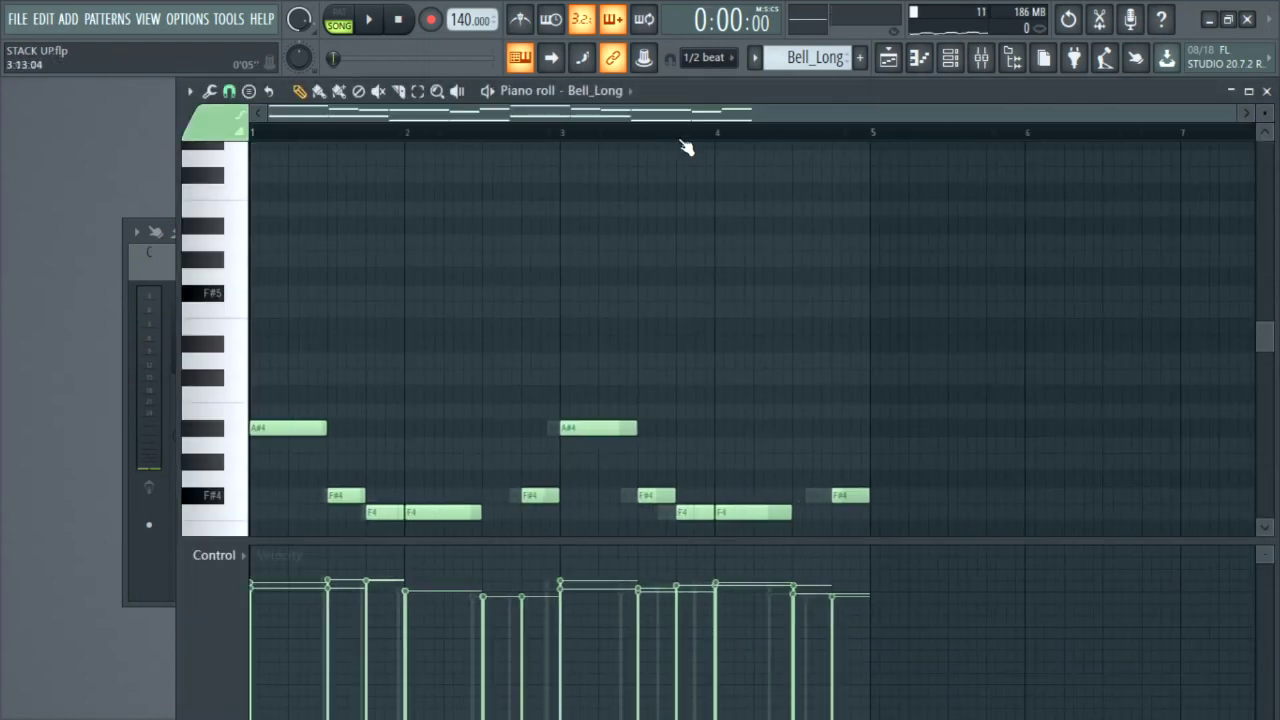
scroll(698, 237, down, 4)
key(space)
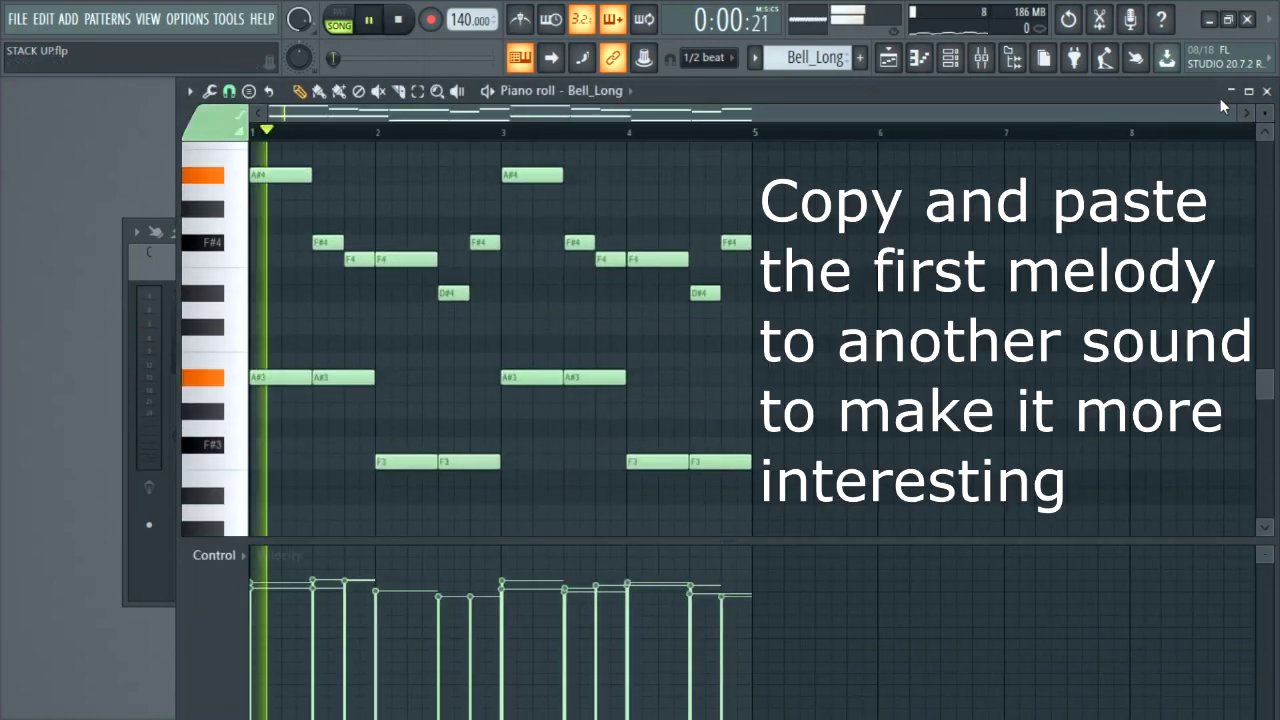
drag(1226, 112, 930, 112)
scroll(930, 232, up, 1)
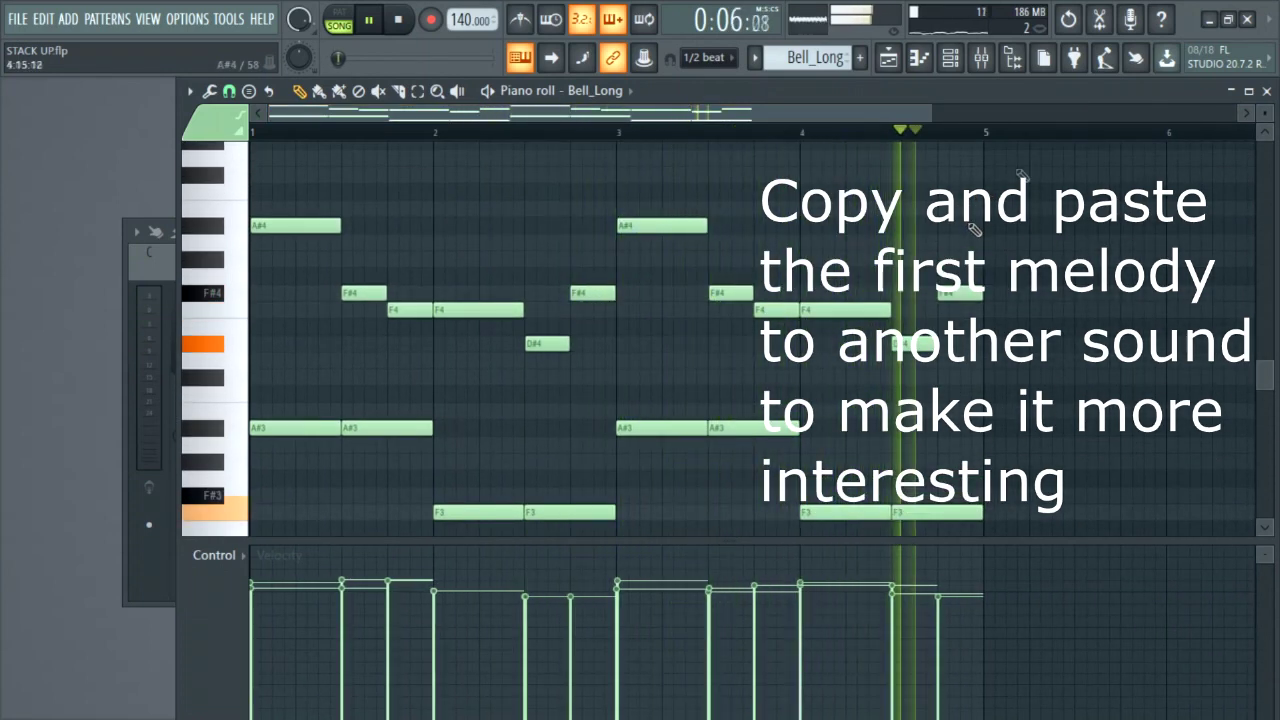
key(space)
click(1266, 91)
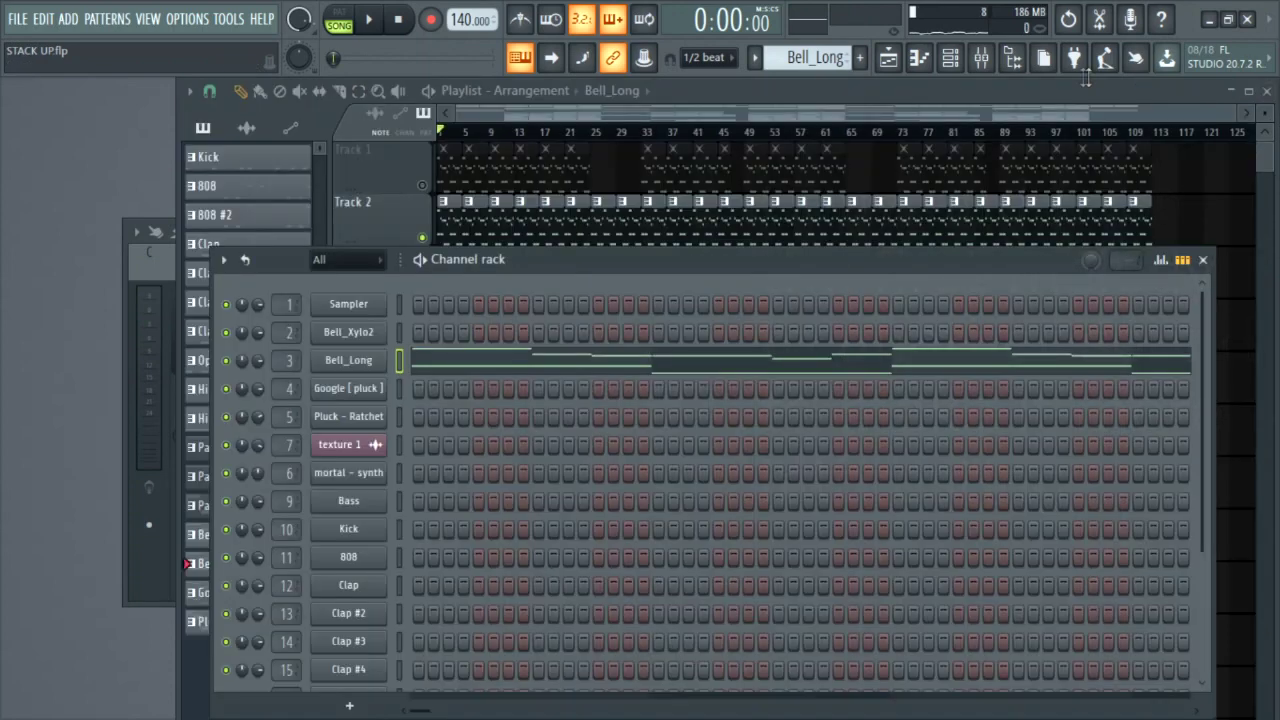
Step: Select the Bell_Long track in the mixer and enable its effects chain
click(981, 57)
click(334, 323)
click(314, 487)
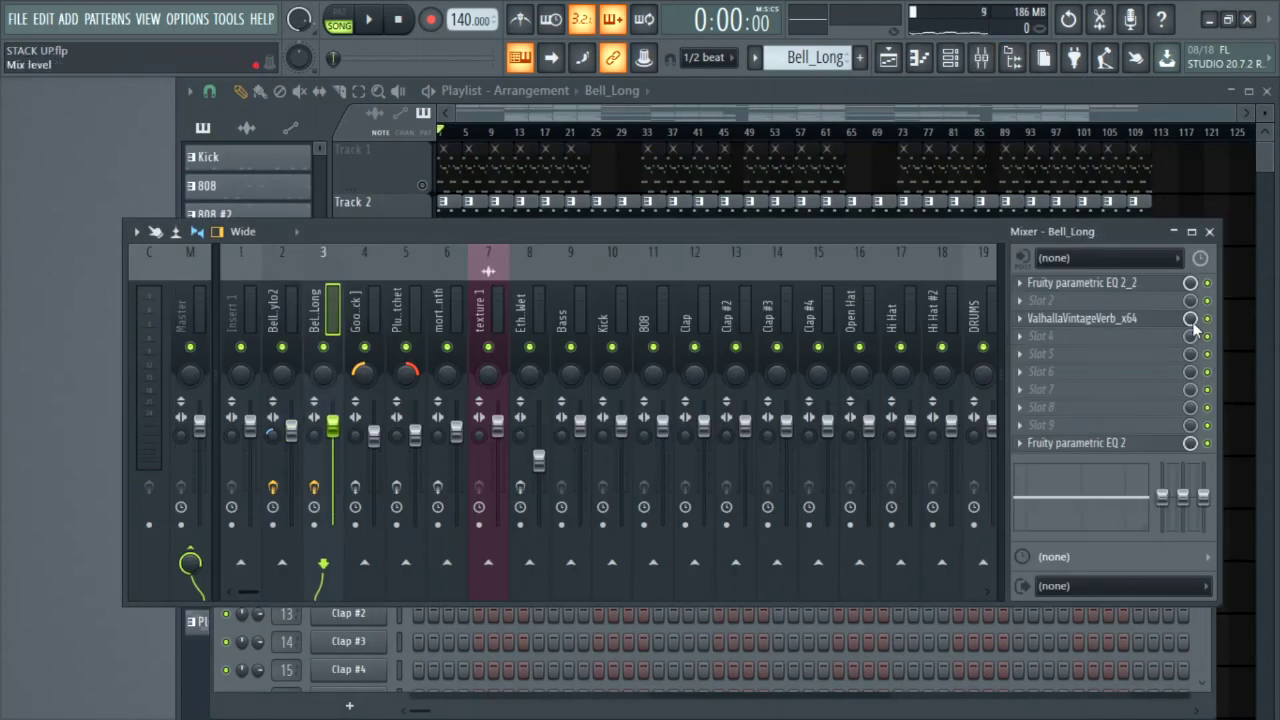
Step: Listen to the song with Bell_Long's Fruity parametric EQ 2_2 open and examine its low and high cuts
click(1150, 286)
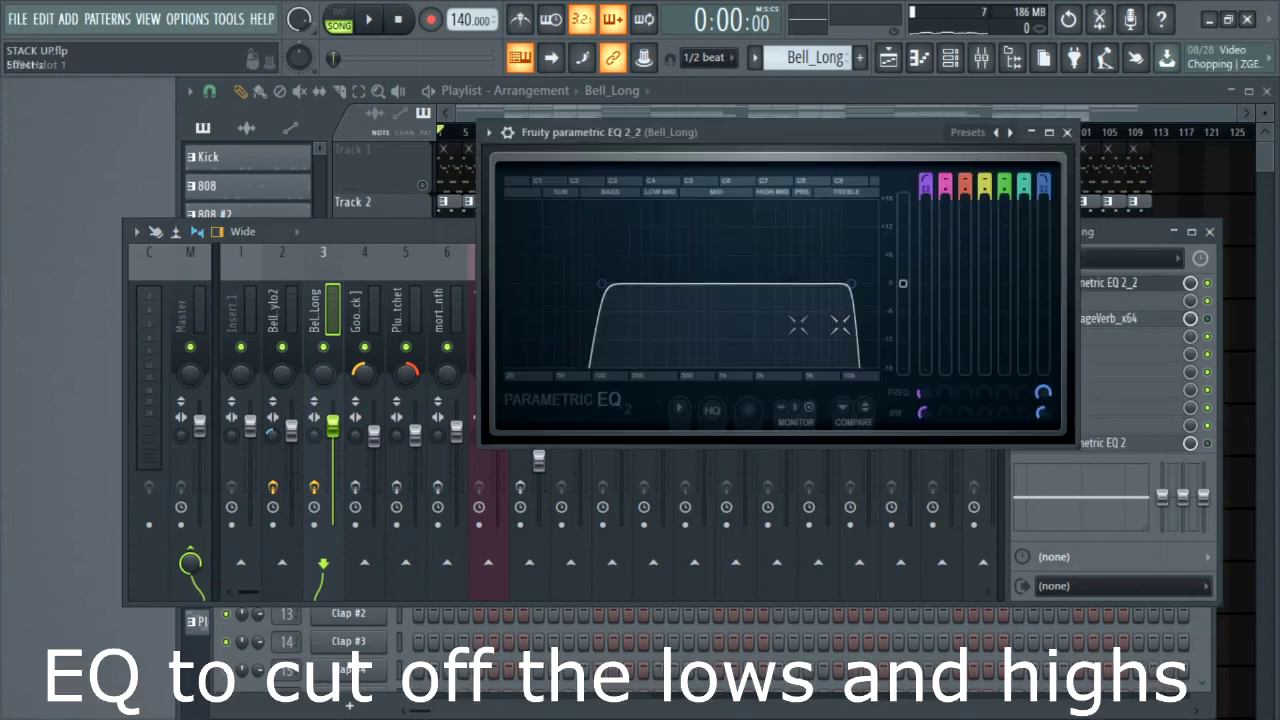
key(space)
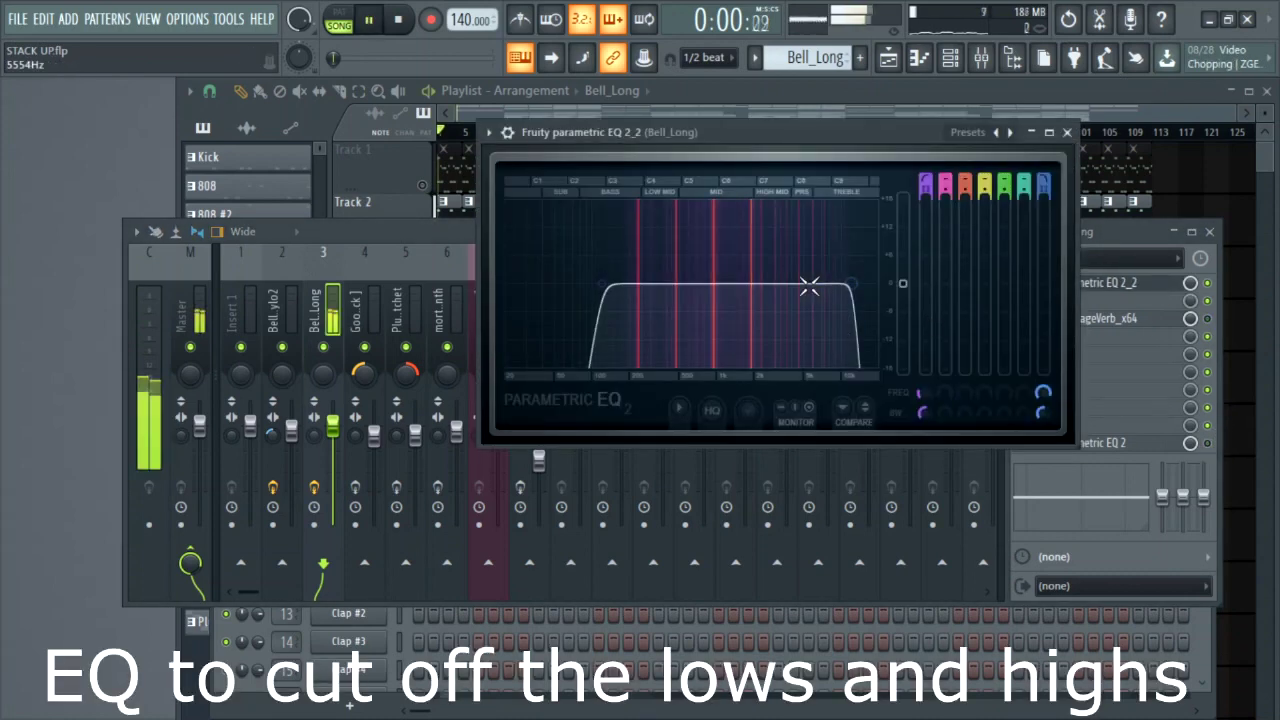
key(space)
click(1068, 133)
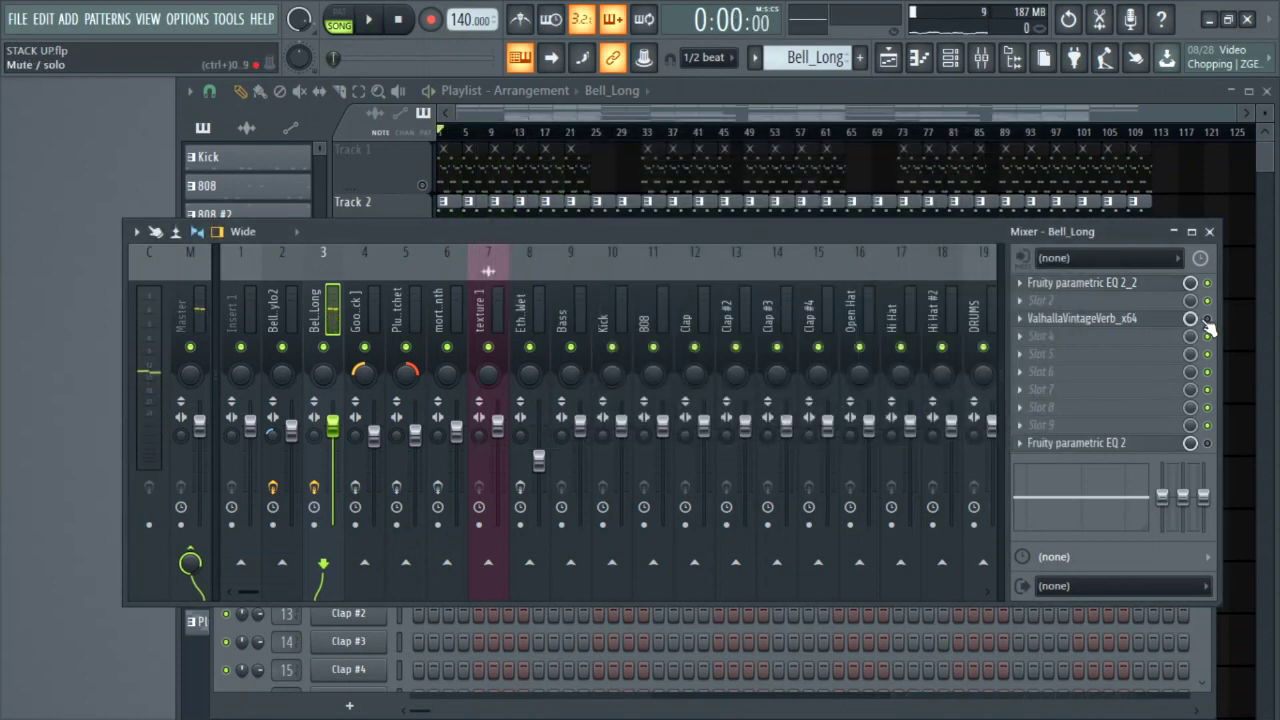
Step: Review Bell_Long's ValhallaVintageVerb reverb settings while listening to the song
click(1152, 322)
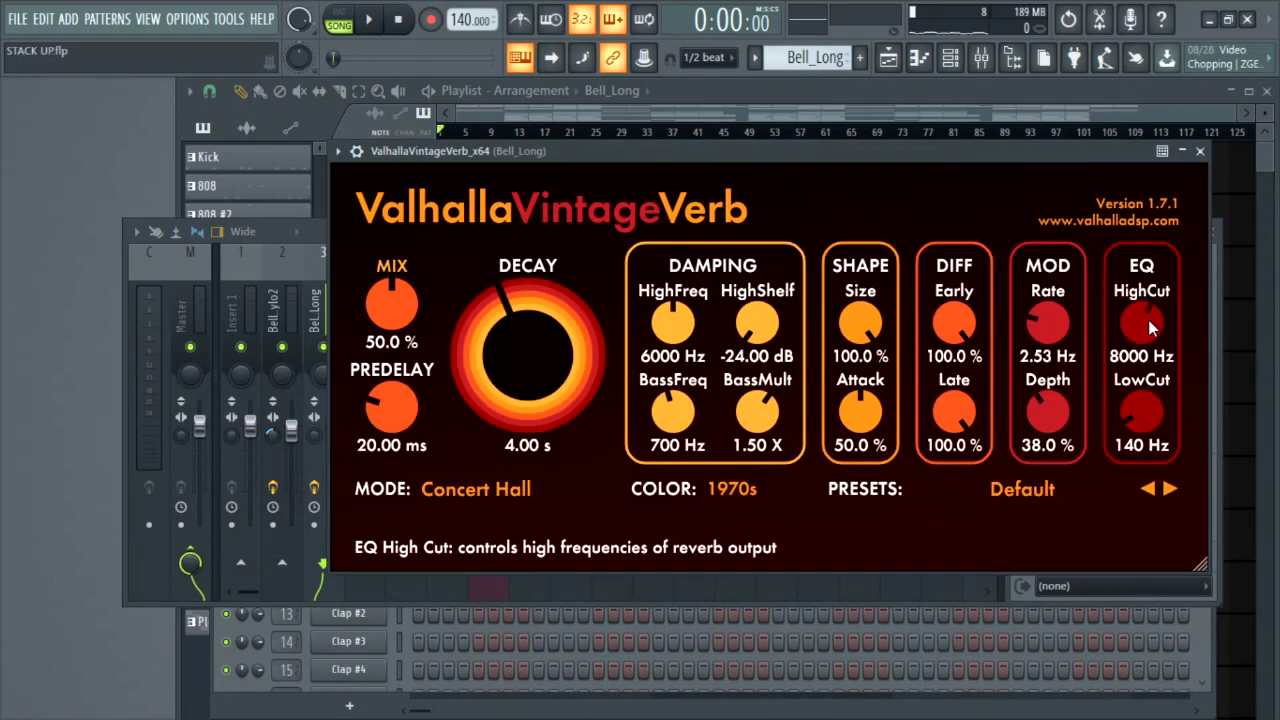
drag(1062, 118, 892, 122)
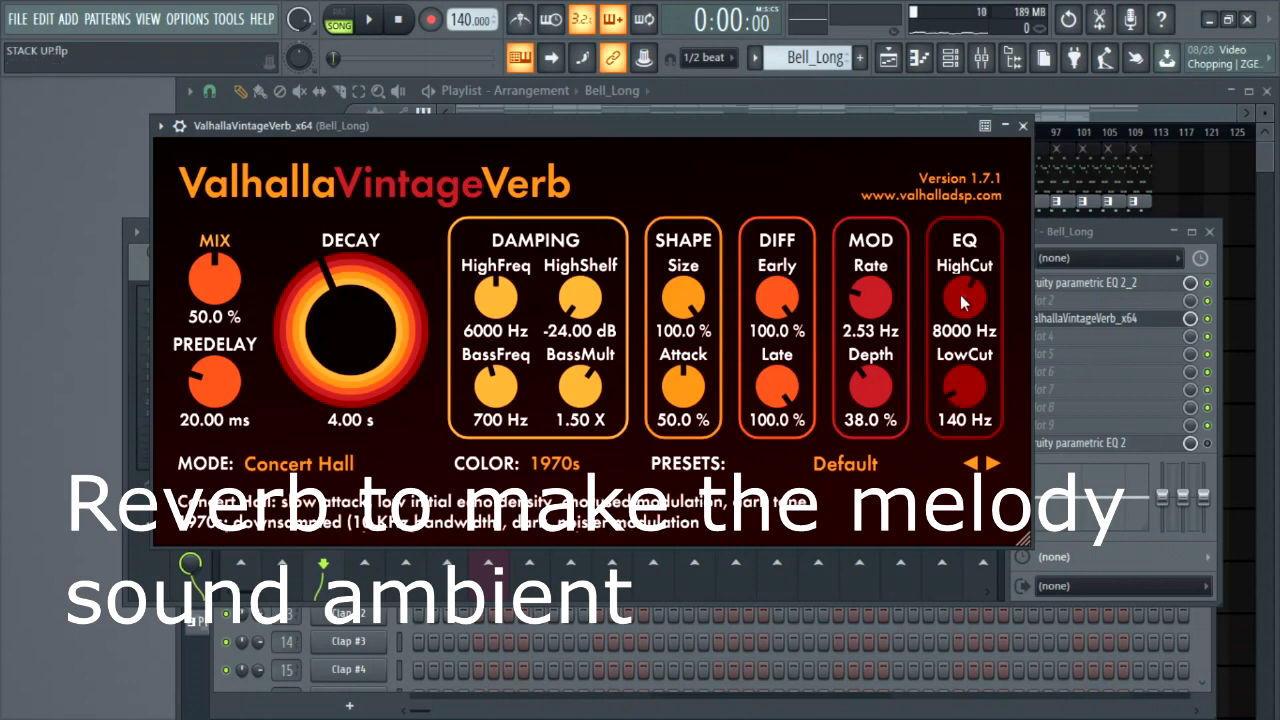
key(space)
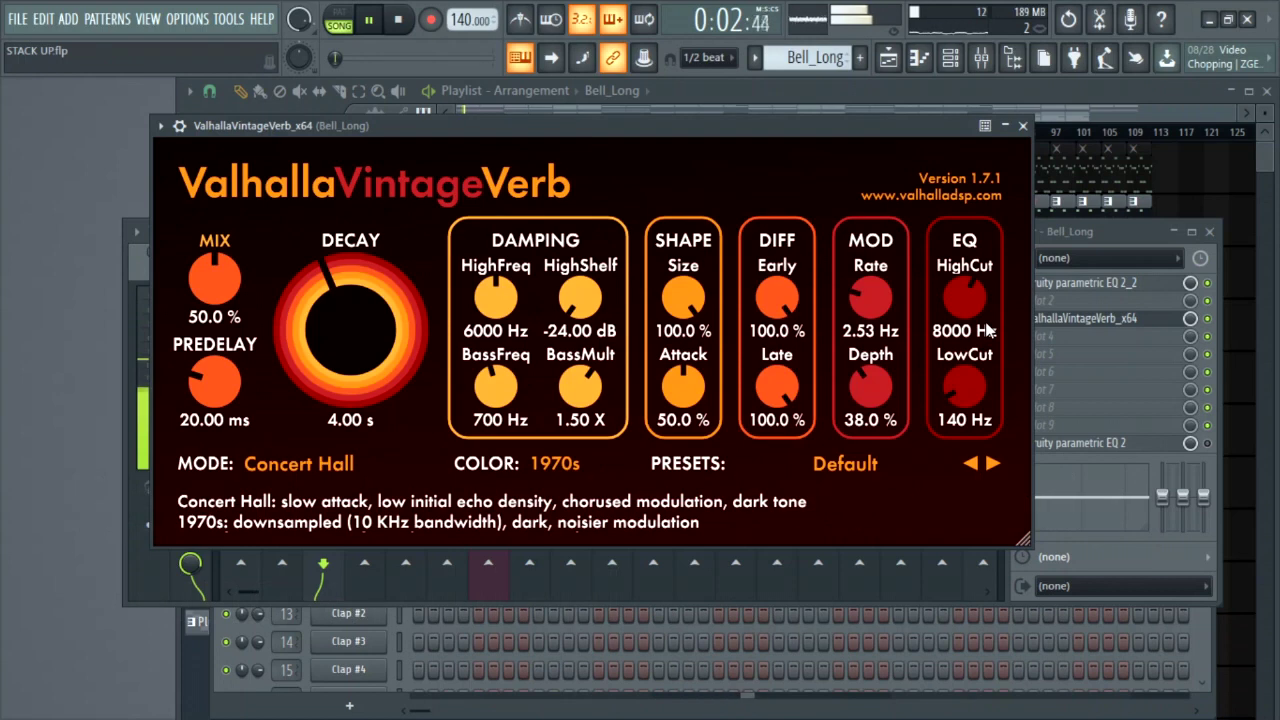
click(1022, 127)
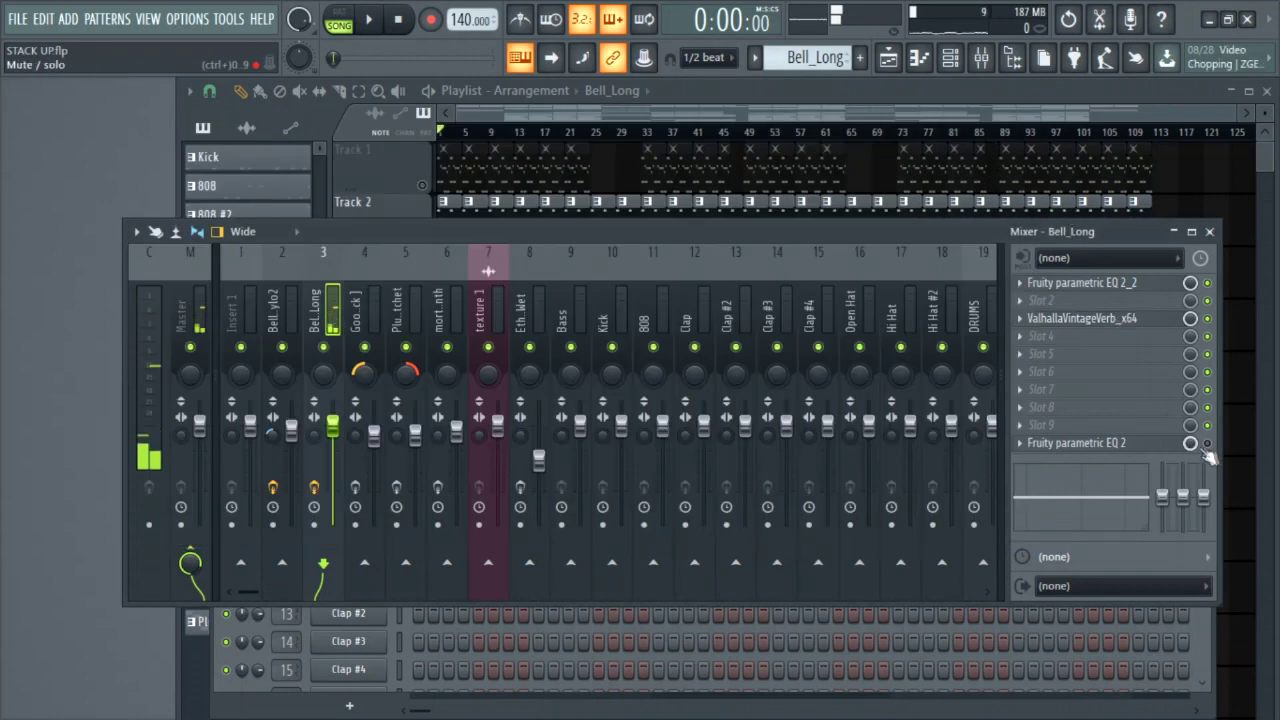
Step: Listen to the song with Bell_Long's final Fruity parametric EQ 2 open and examine its bands
click(1168, 444)
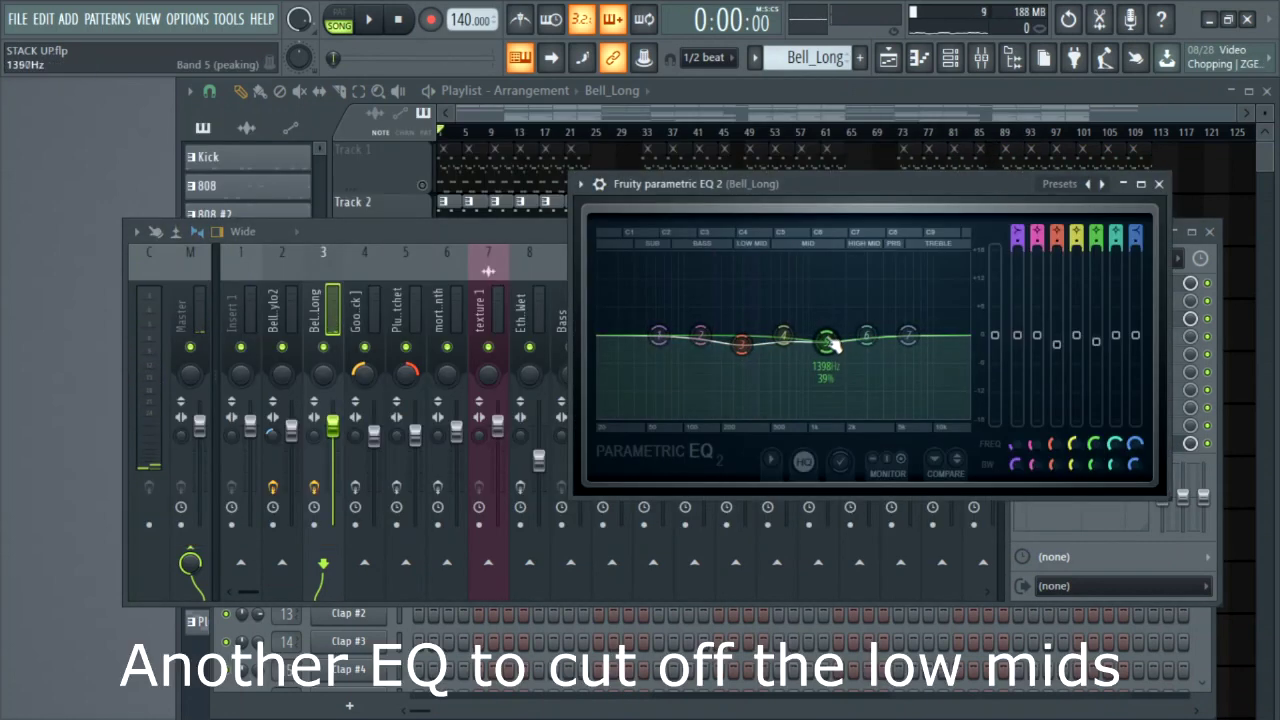
key(space)
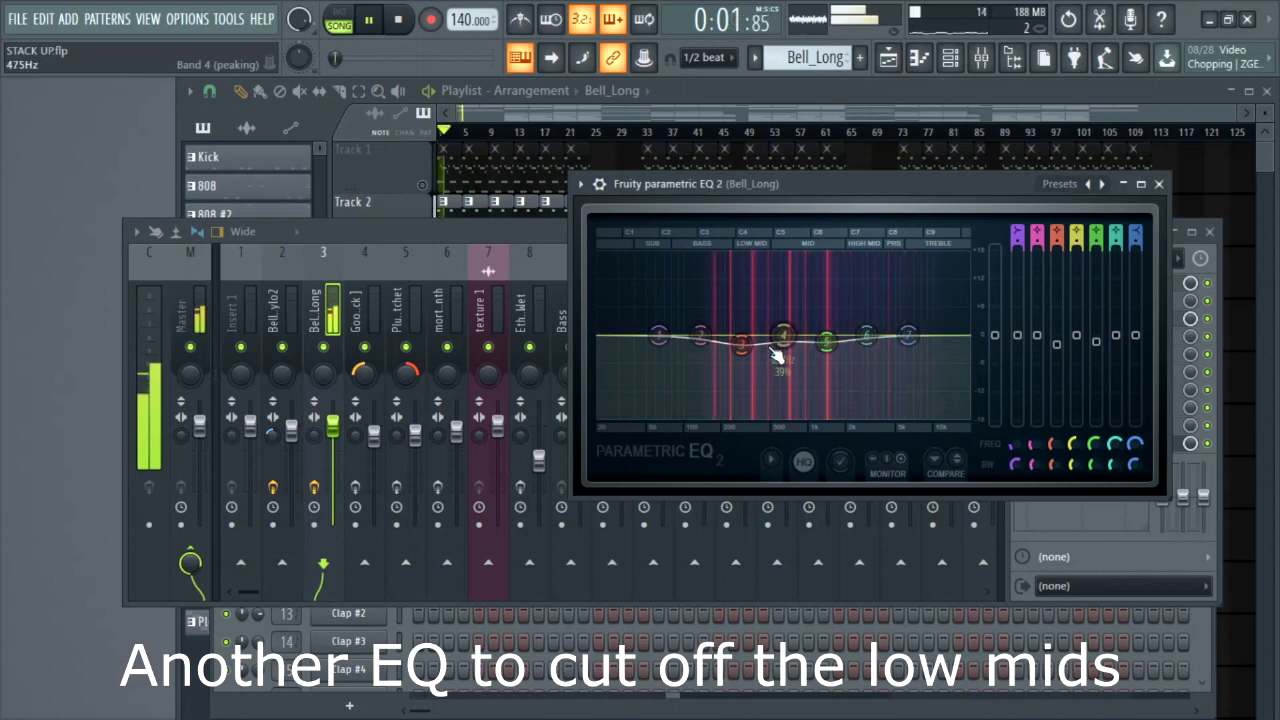
drag(785, 346, 838, 350)
click(1159, 184)
Step: Examine the Google [ pluck ] melody in the piano roll while playing it back
key(space)
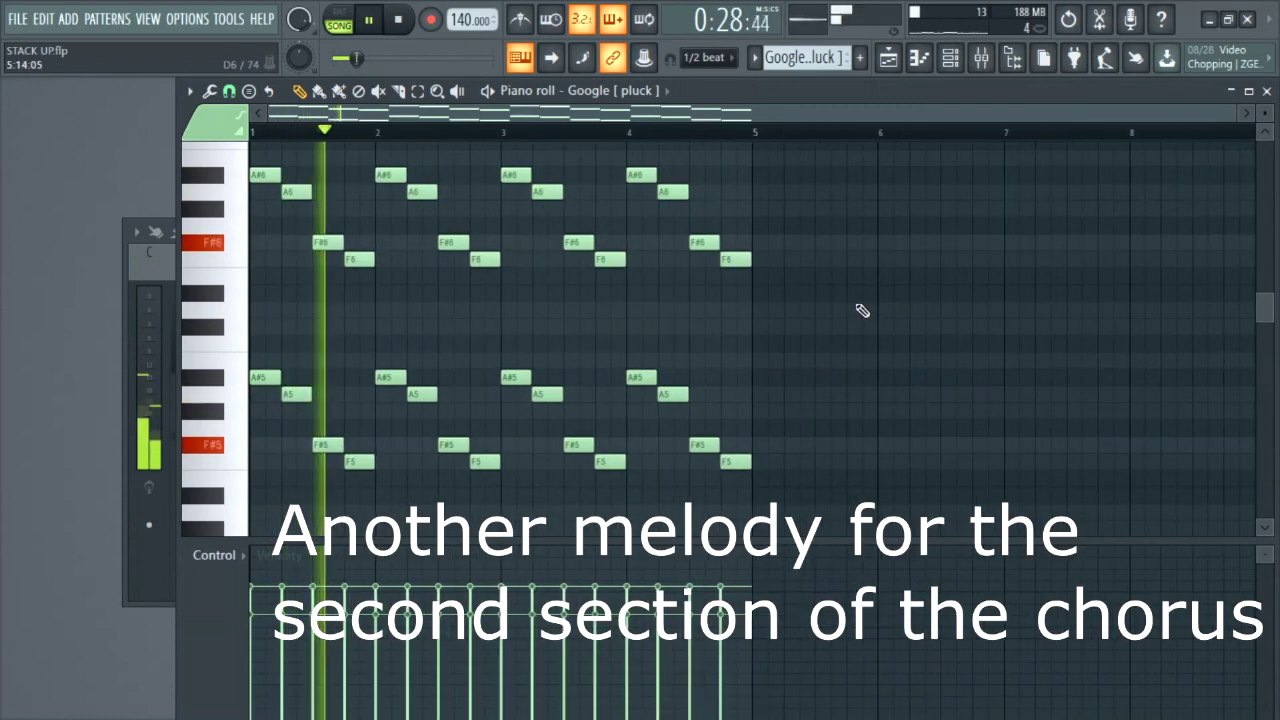
scroll(855, 305, up, 2)
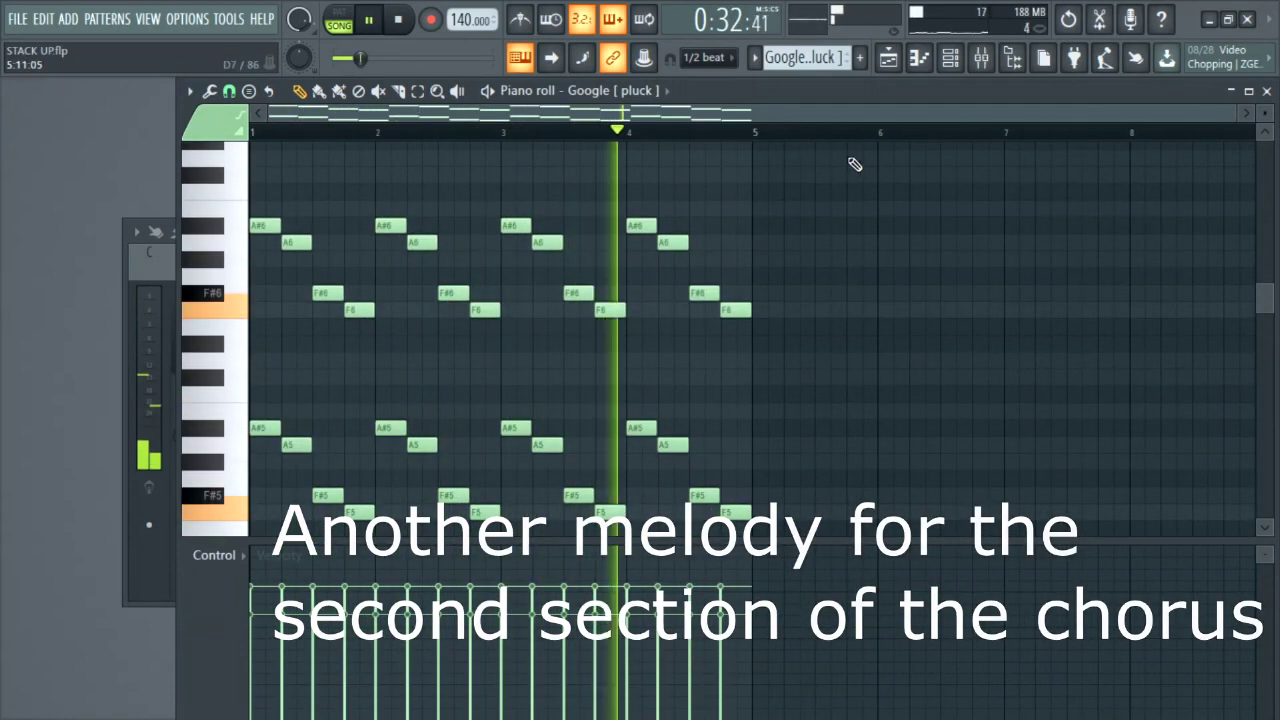
key(space)
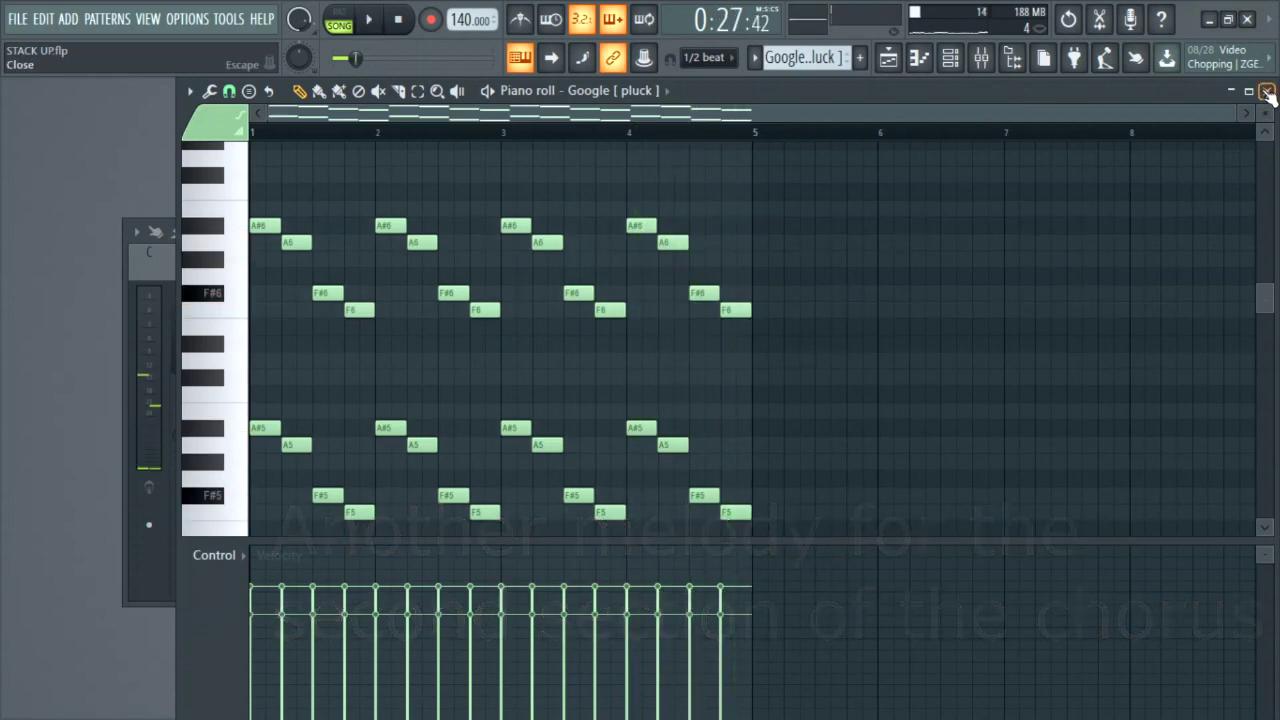
click(1267, 93)
Step: Show the mixer and listen to the song with Google [ pluck ]'s Fruity parametric EQ 2_2 open
click(981, 57)
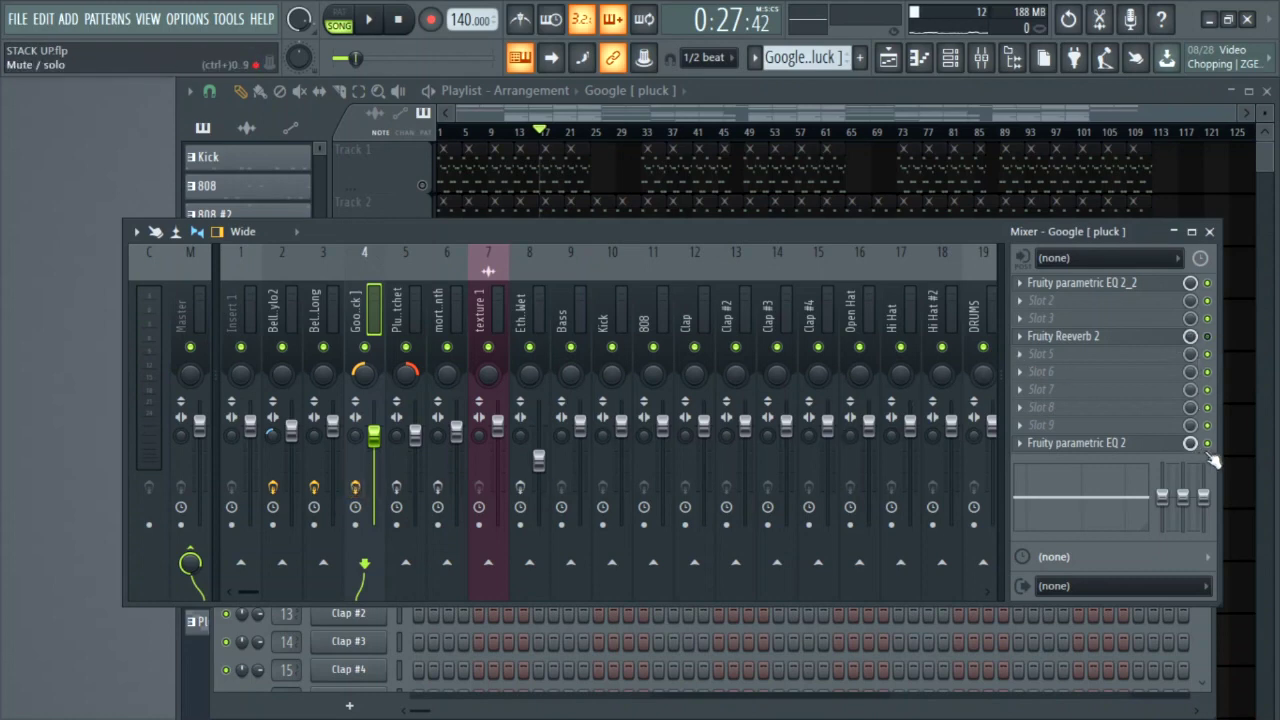
click(1118, 285)
key(space)
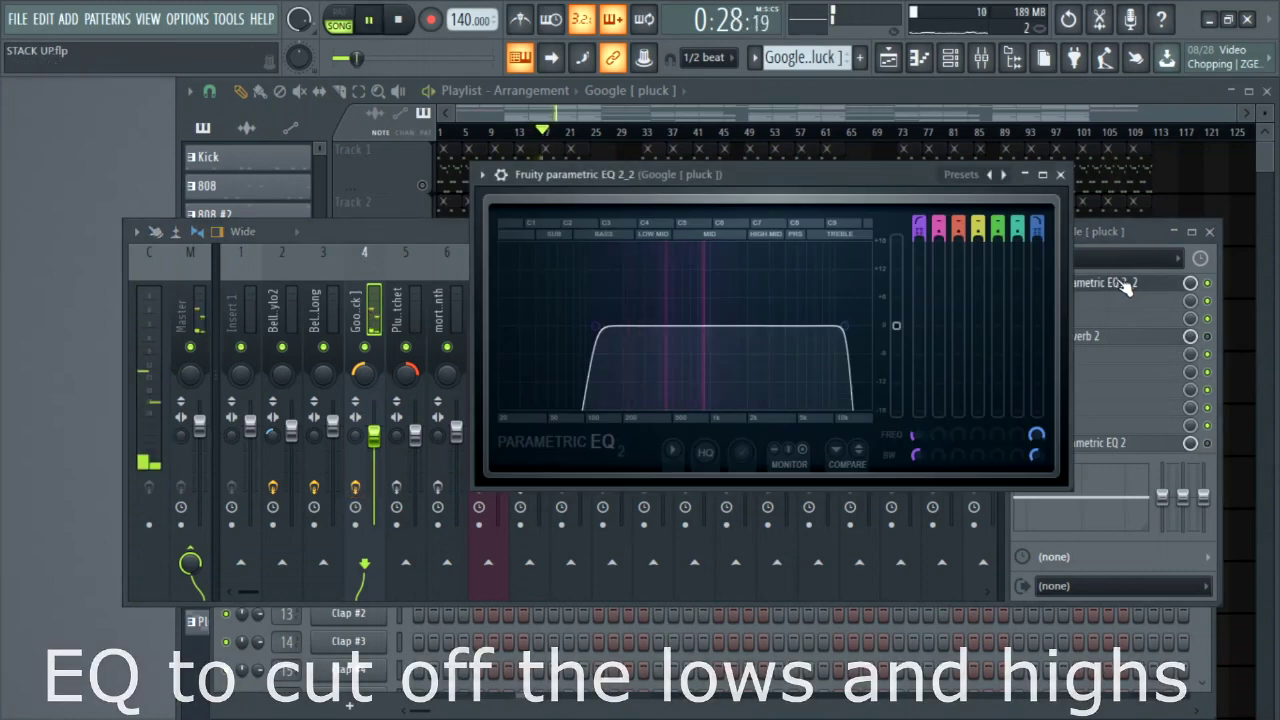
click(1061, 175)
key(space)
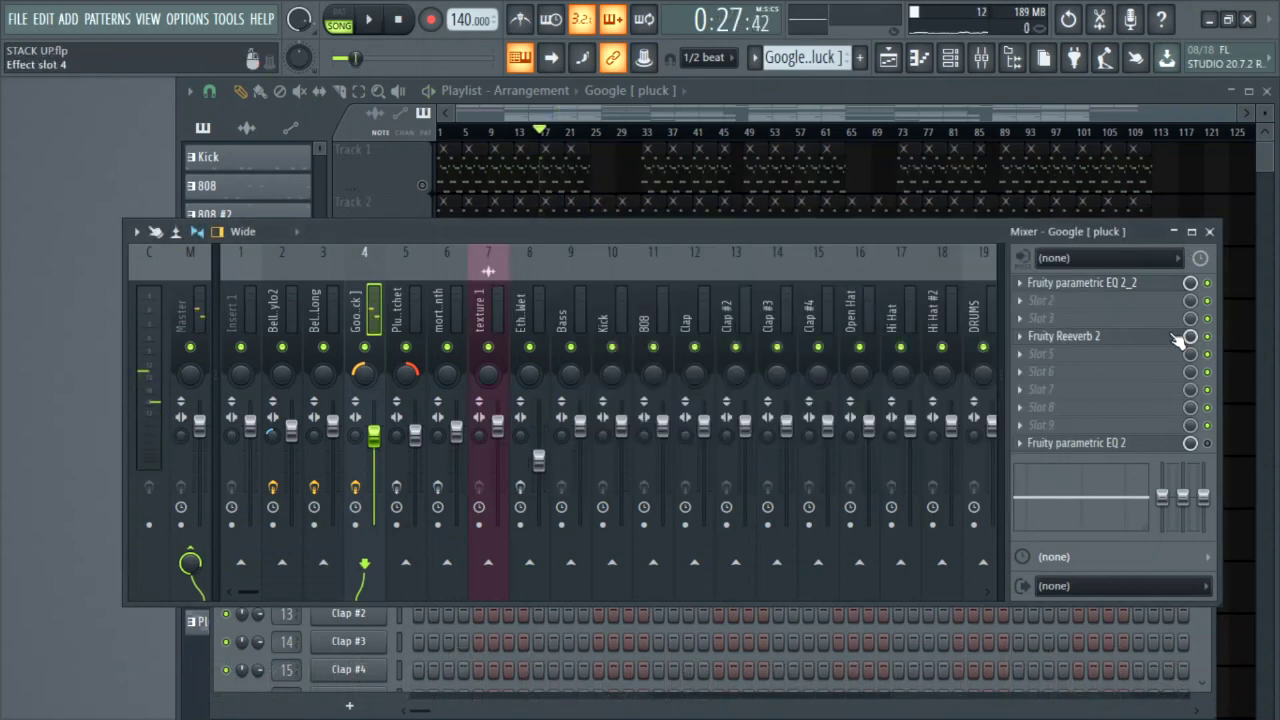
Step: Review the Fruity Reeverb 2 settings on the Google [ pluck ] mixer track while playing the song
click(1177, 343)
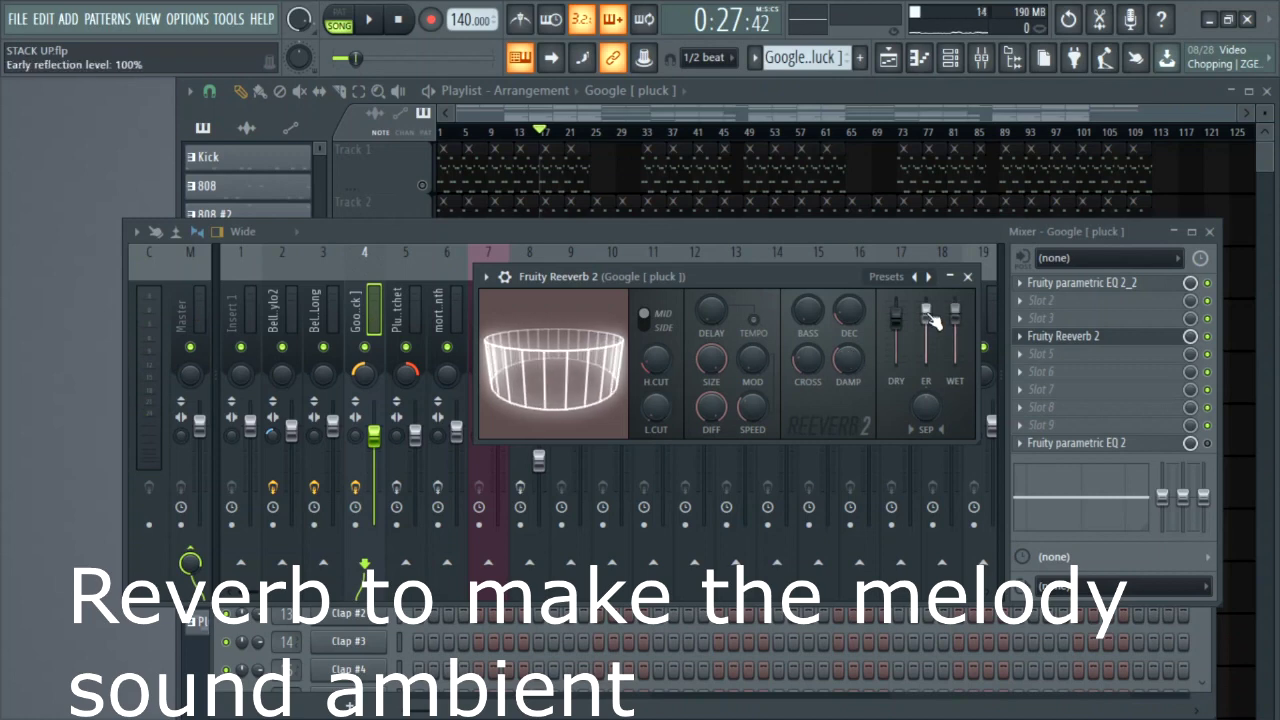
key(space)
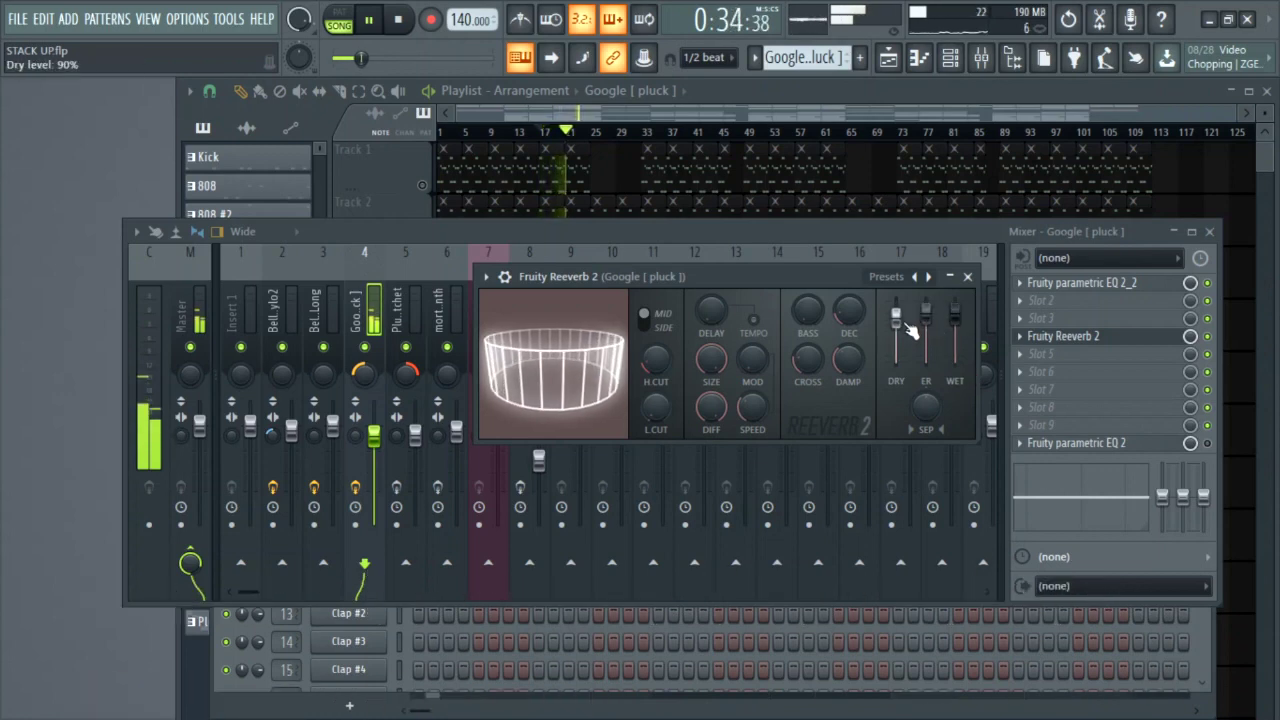
key(space)
click(967, 276)
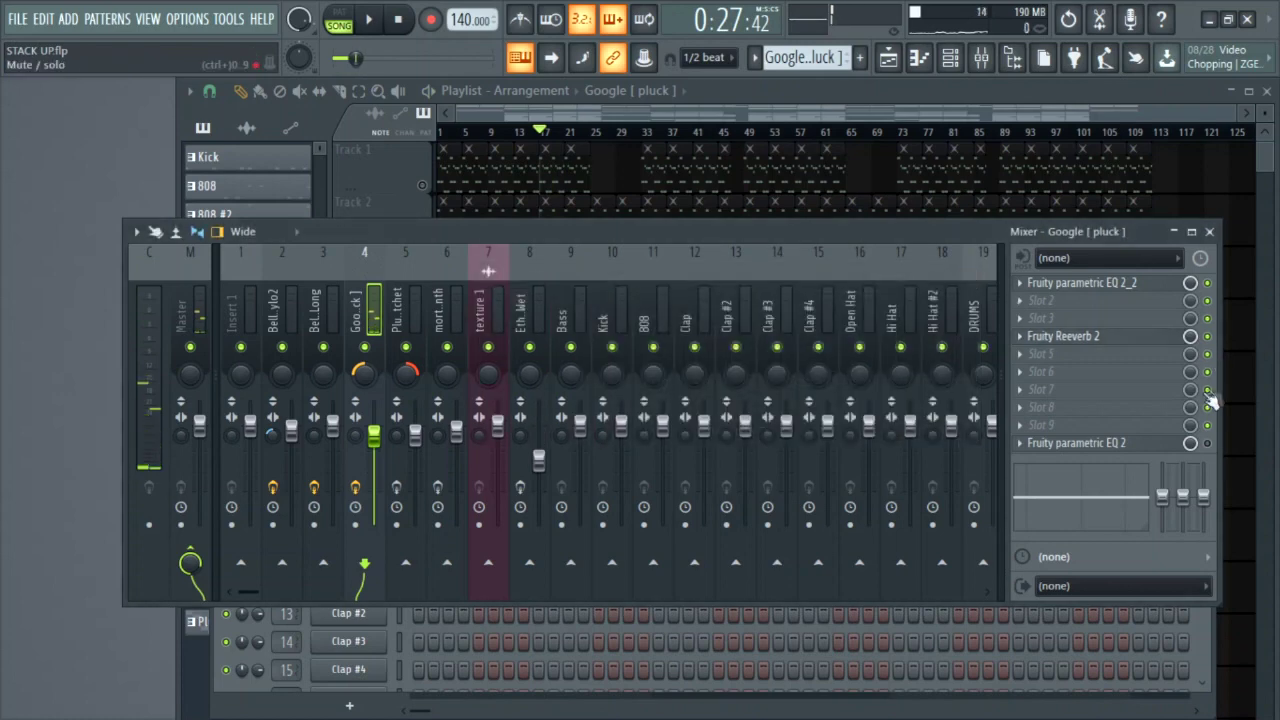
Step: Listen to the song with Google [ pluck ]'s final Fruity parametric EQ 2 open, and check the track's panning
click(1150, 446)
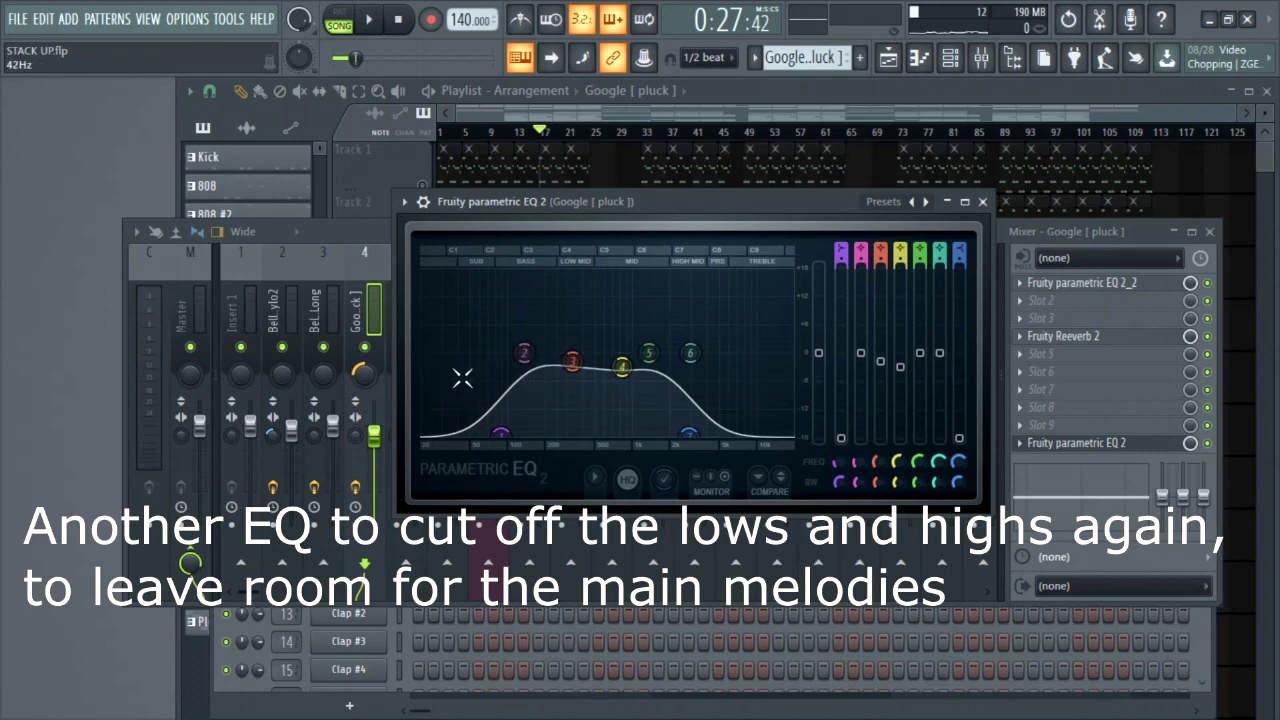
key(space)
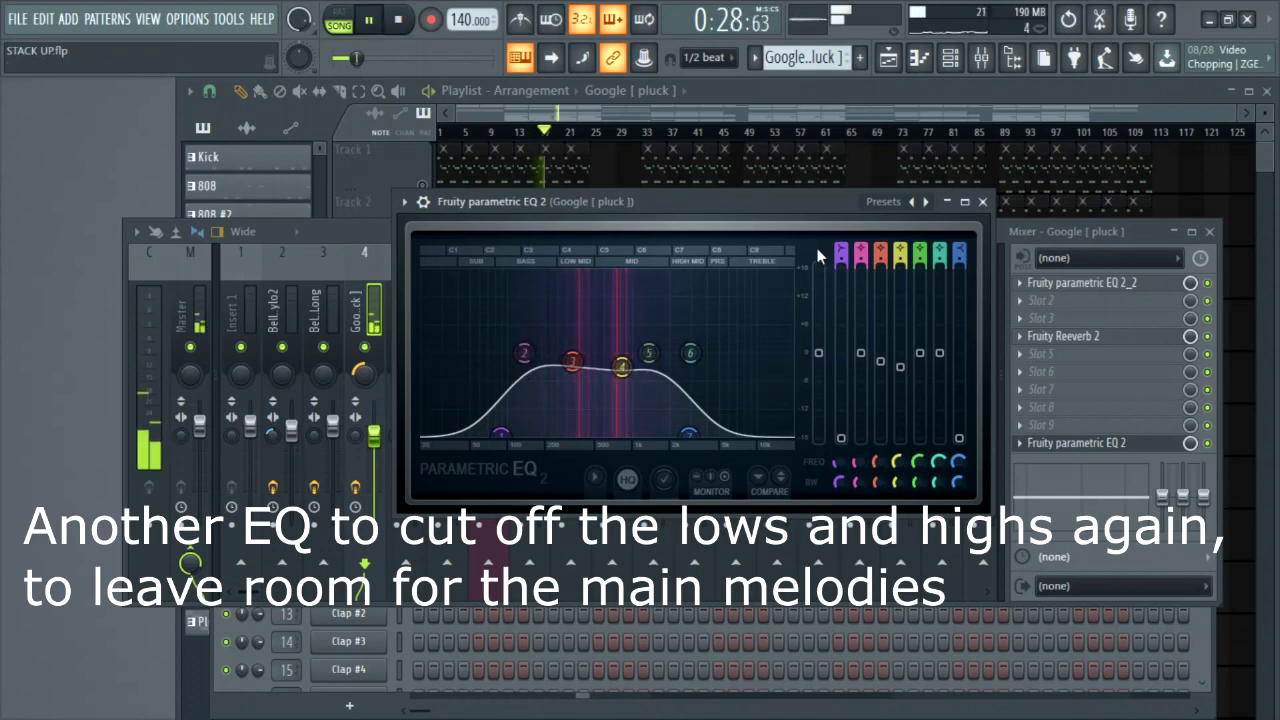
click(983, 202)
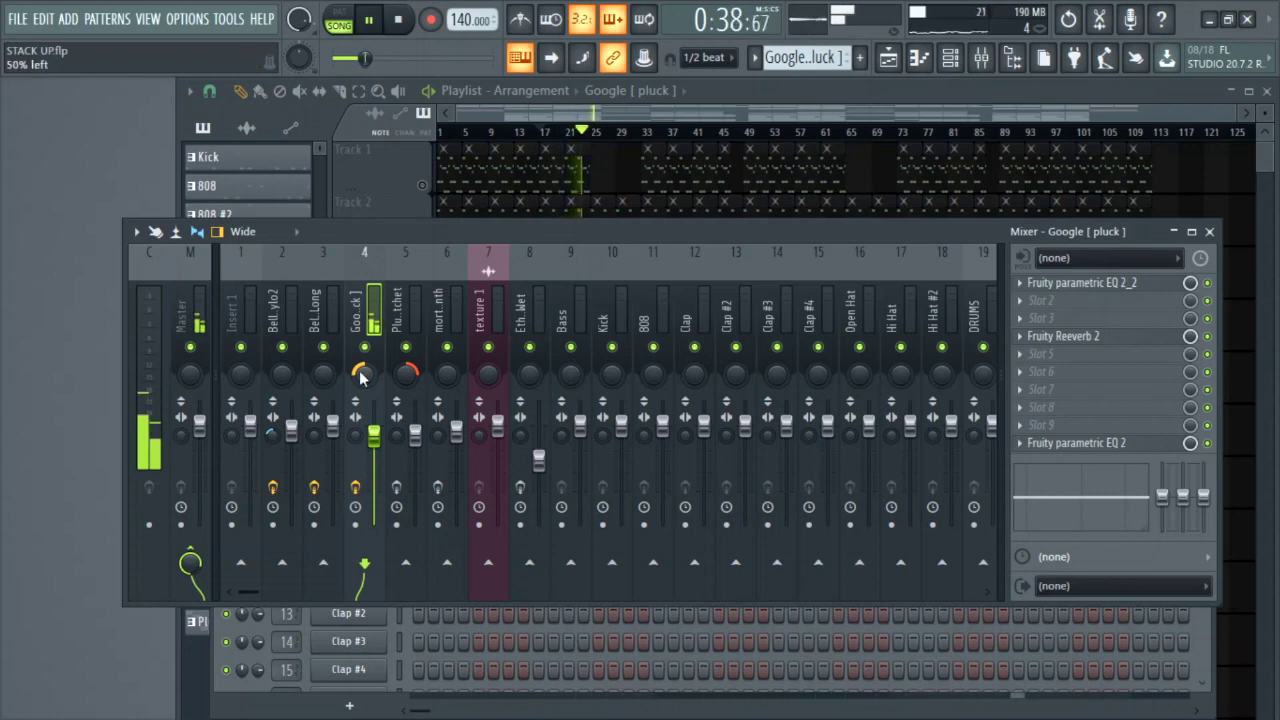
key(space)
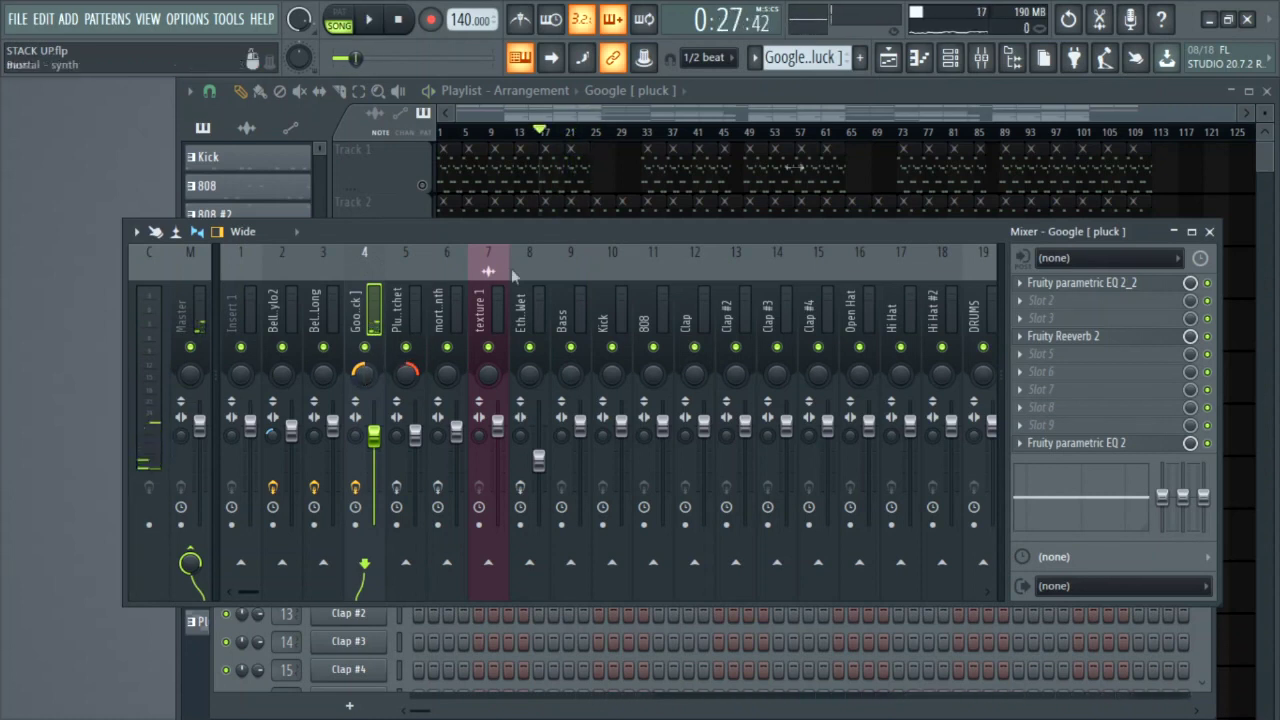
Step: Solo Track 4 in the playlist and examine the Pluck - Ratchet melody in the piano roll during playback
key(F9)
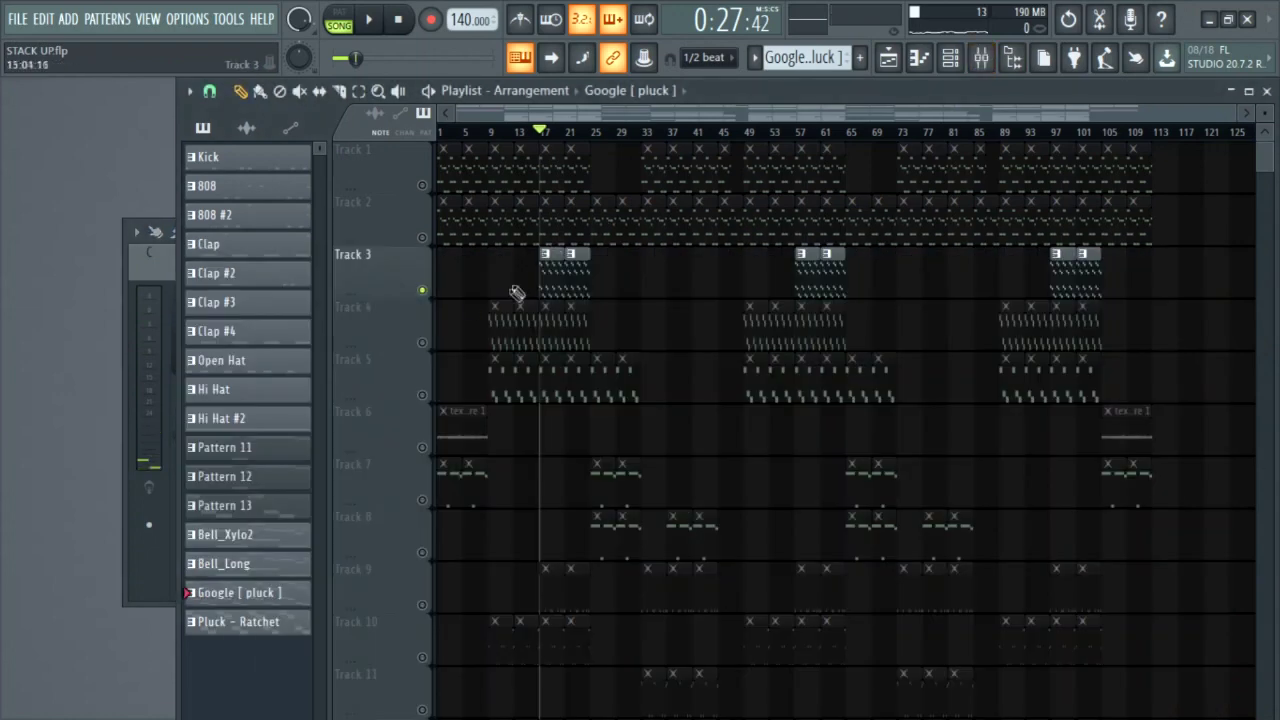
right_click(422, 342)
click(548, 325)
click(951, 60)
click(438, 428)
scroll(531, 337, up, 3)
key(space)
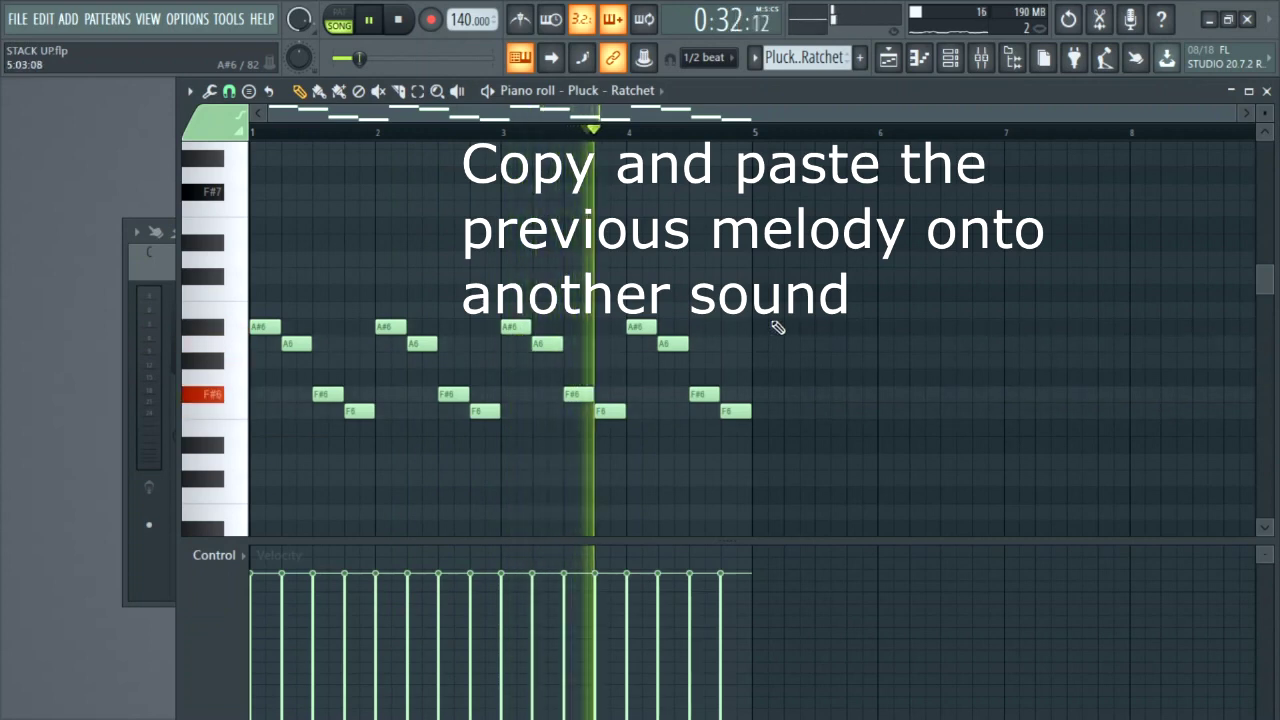
key(space)
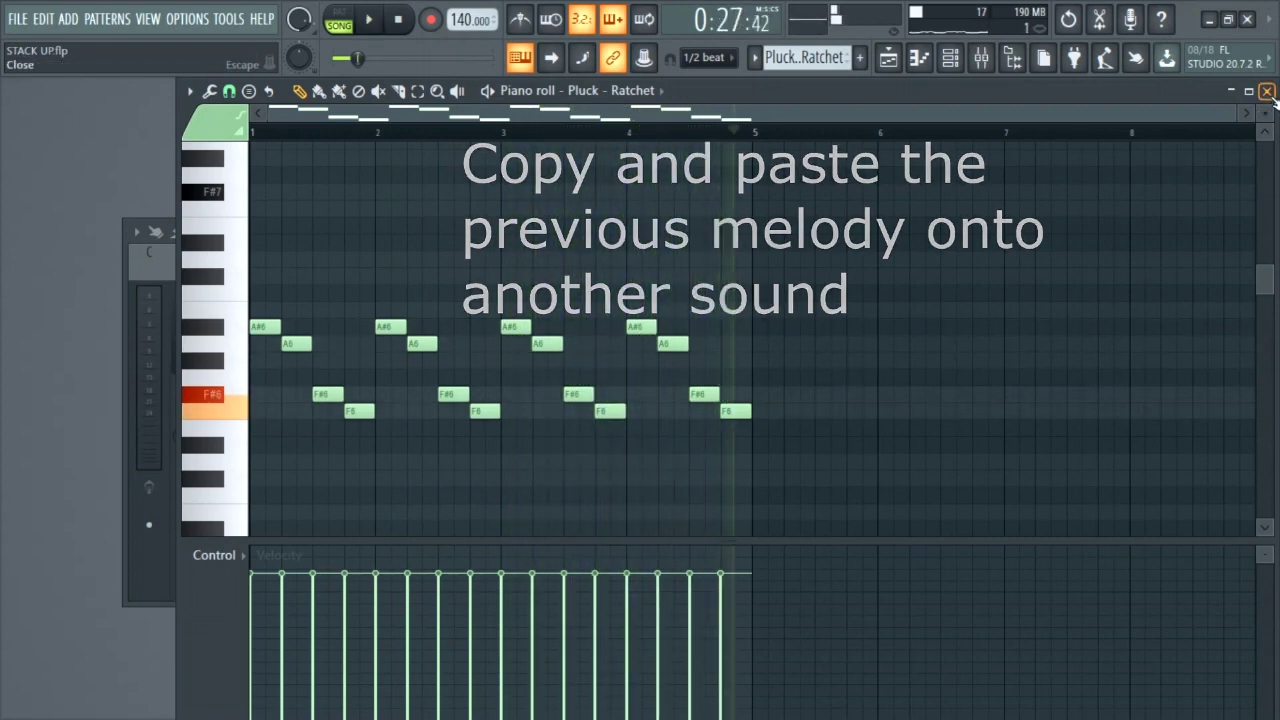
click(1267, 91)
Step: Show the Pluck - Ratchet mixer track and listen to the song with its Fruity parametric EQ 2_2 open
click(981, 62)
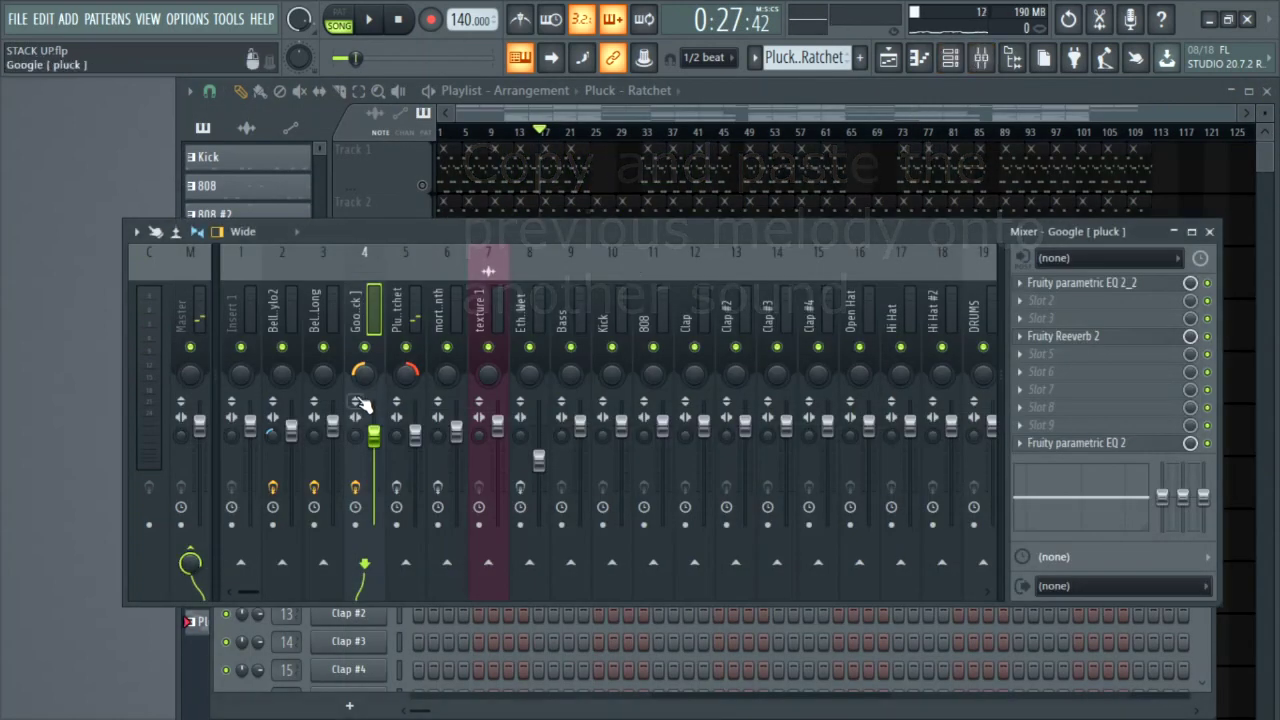
click(419, 318)
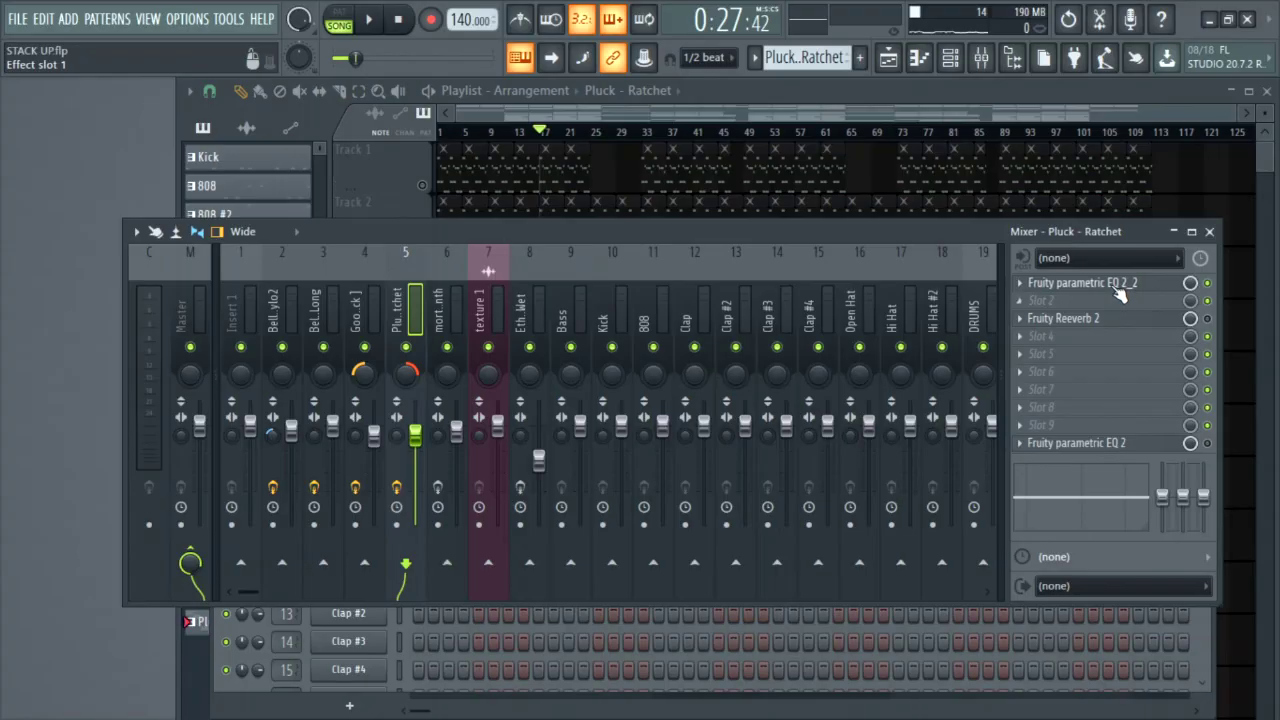
click(1080, 283)
drag(433, 271, 871, 152)
key(space)
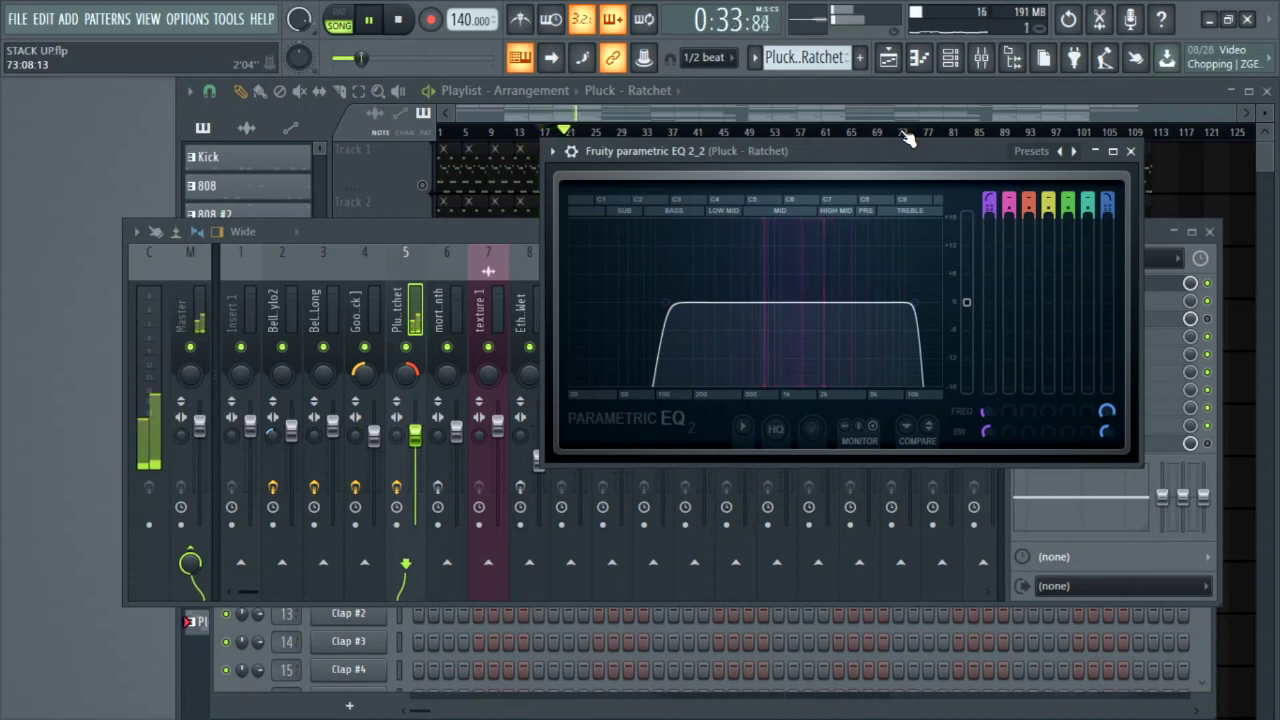
click(1128, 151)
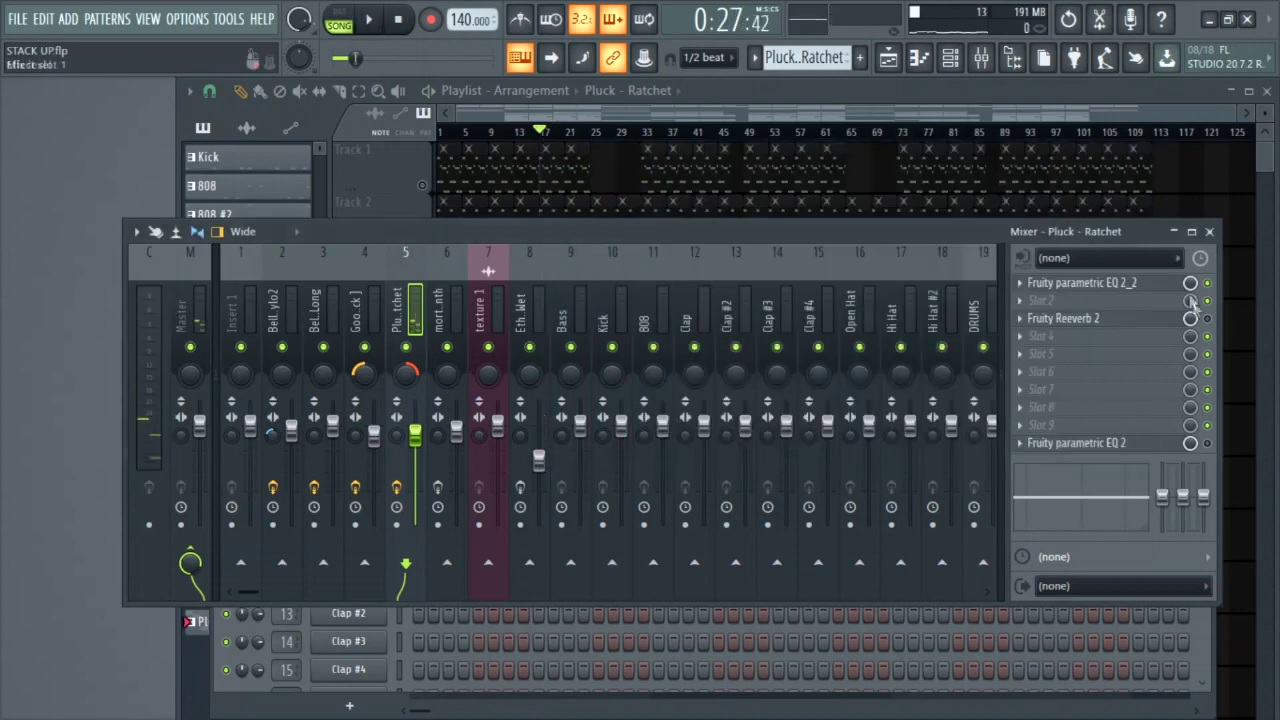
Step: Review Pluck - Ratchet's Fruity Reeverb 2 settings while listening to the song
click(1180, 318)
key(space)
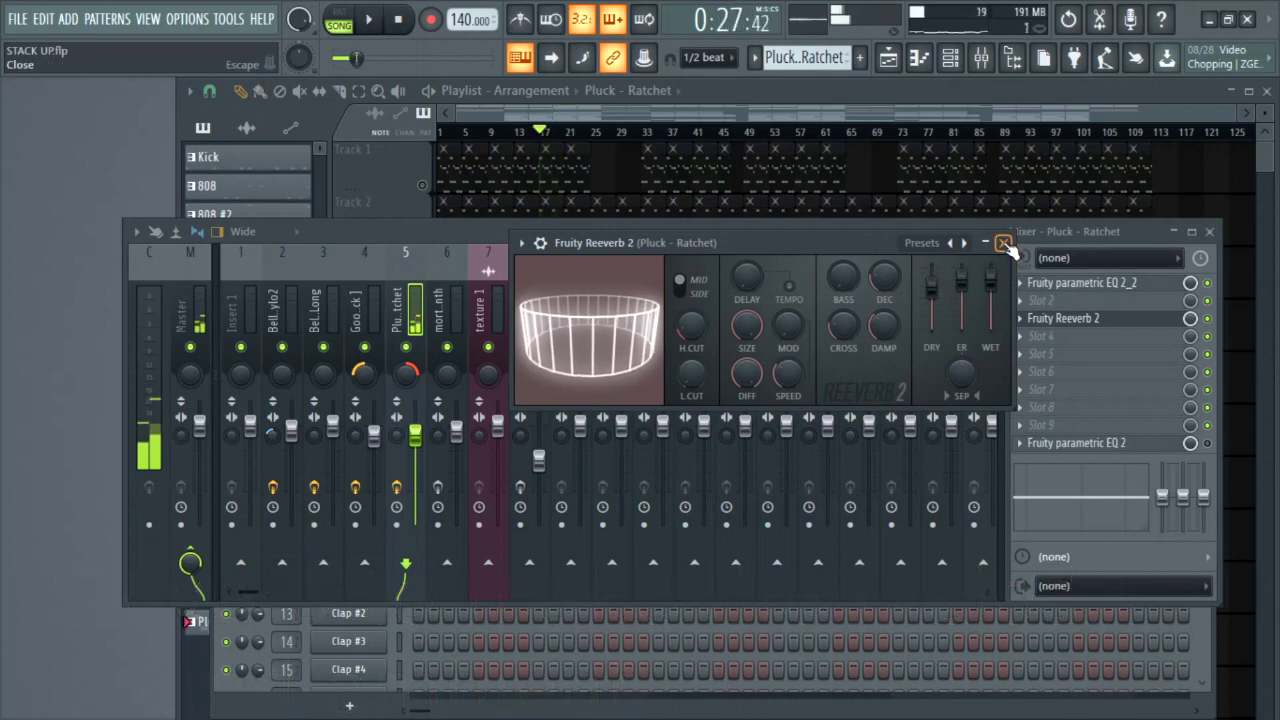
click(1004, 243)
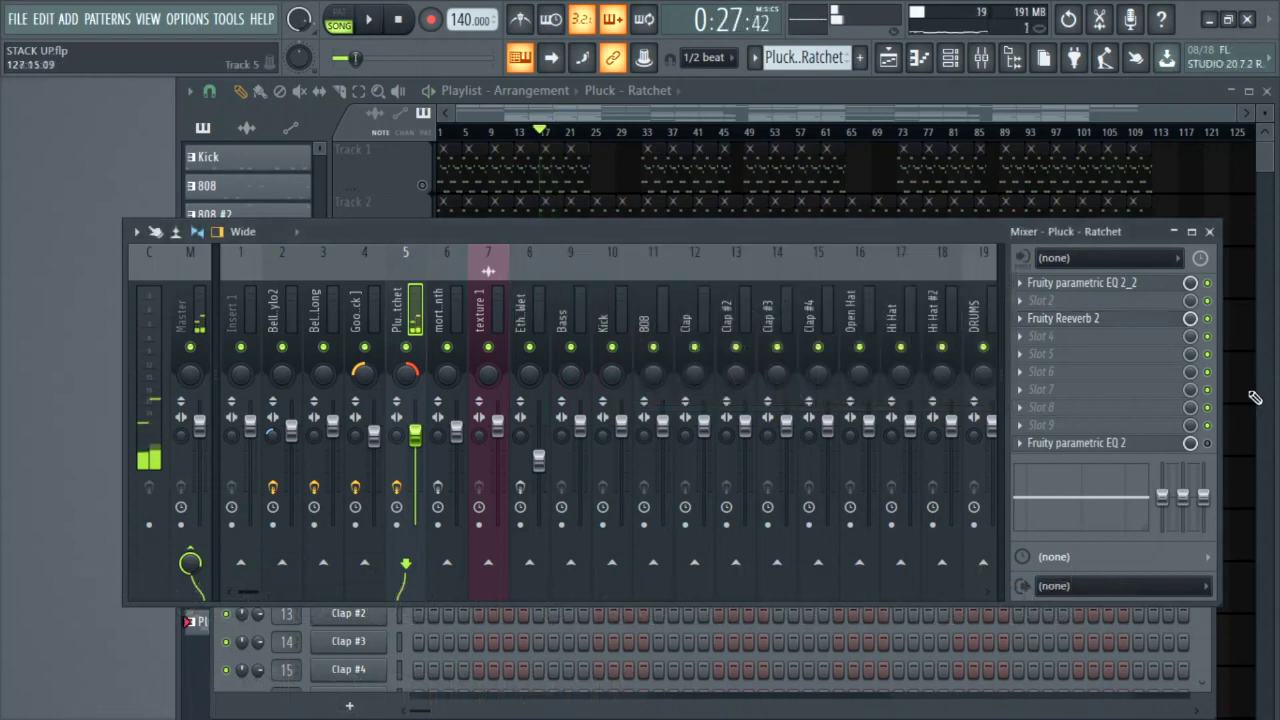
Step: Play the song with Pluck - Ratchet's final Fruity parametric EQ 2 open and examine its mid bands
click(1166, 446)
key(space)
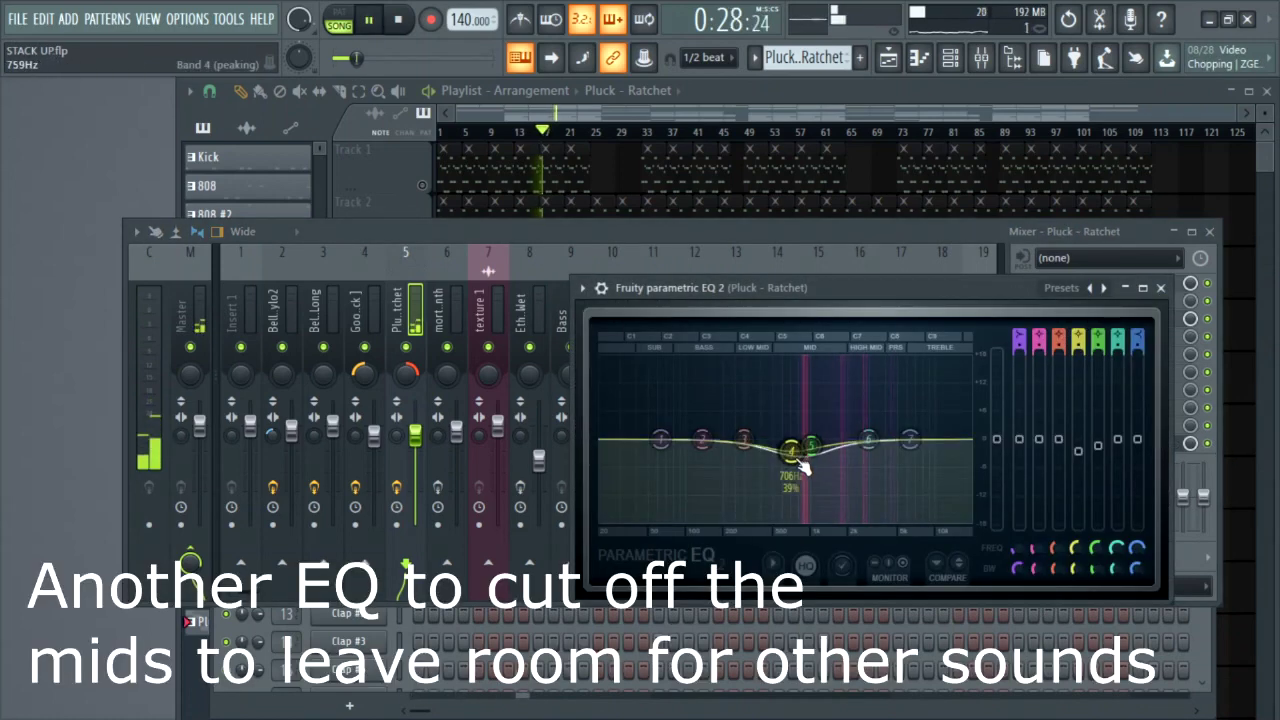
key(space)
click(1161, 289)
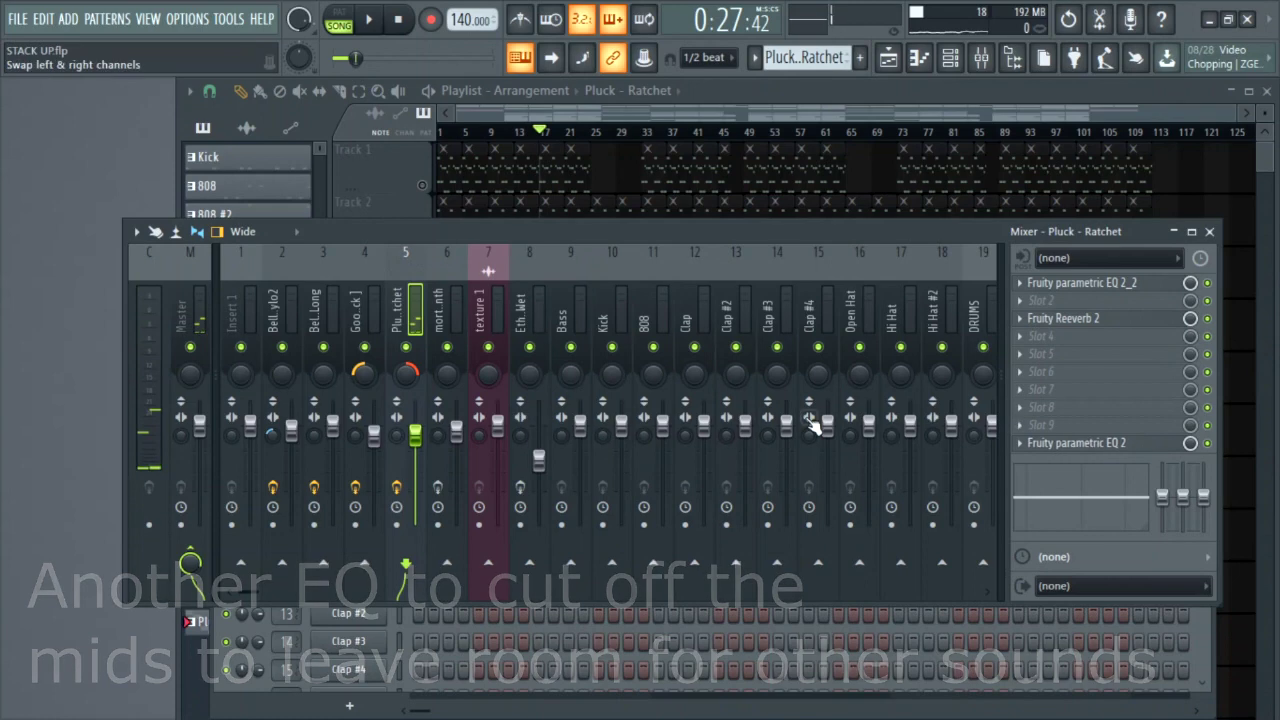
Step: Examine the mortal - synth melody of Pattern 13 in the piano roll while playing it back
key(F7)
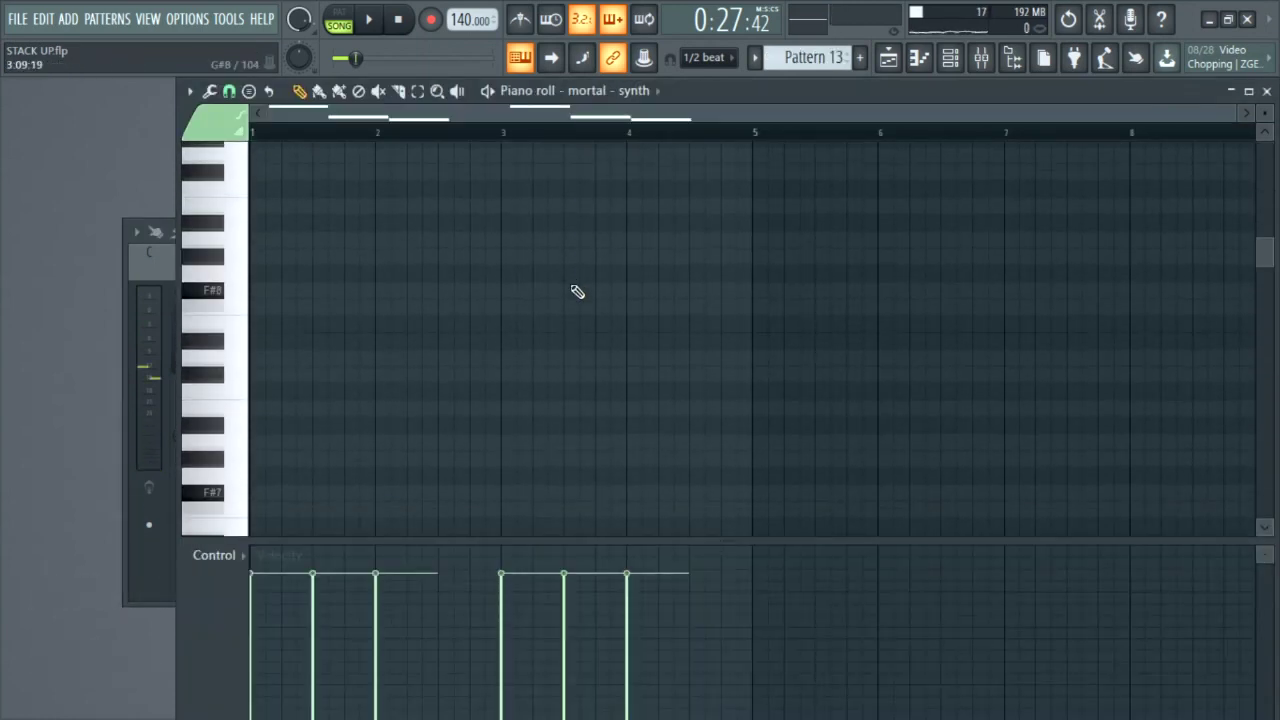
scroll(575, 292, up, 3)
key(space)
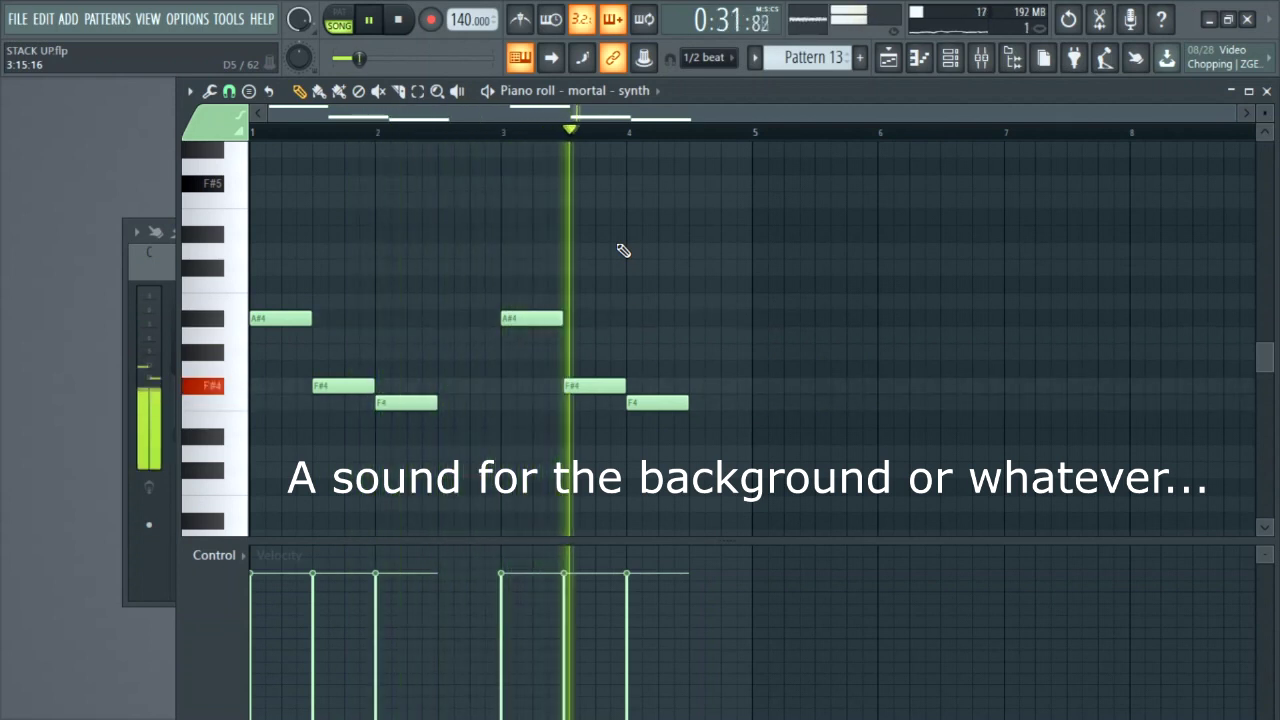
key(space)
click(1267, 90)
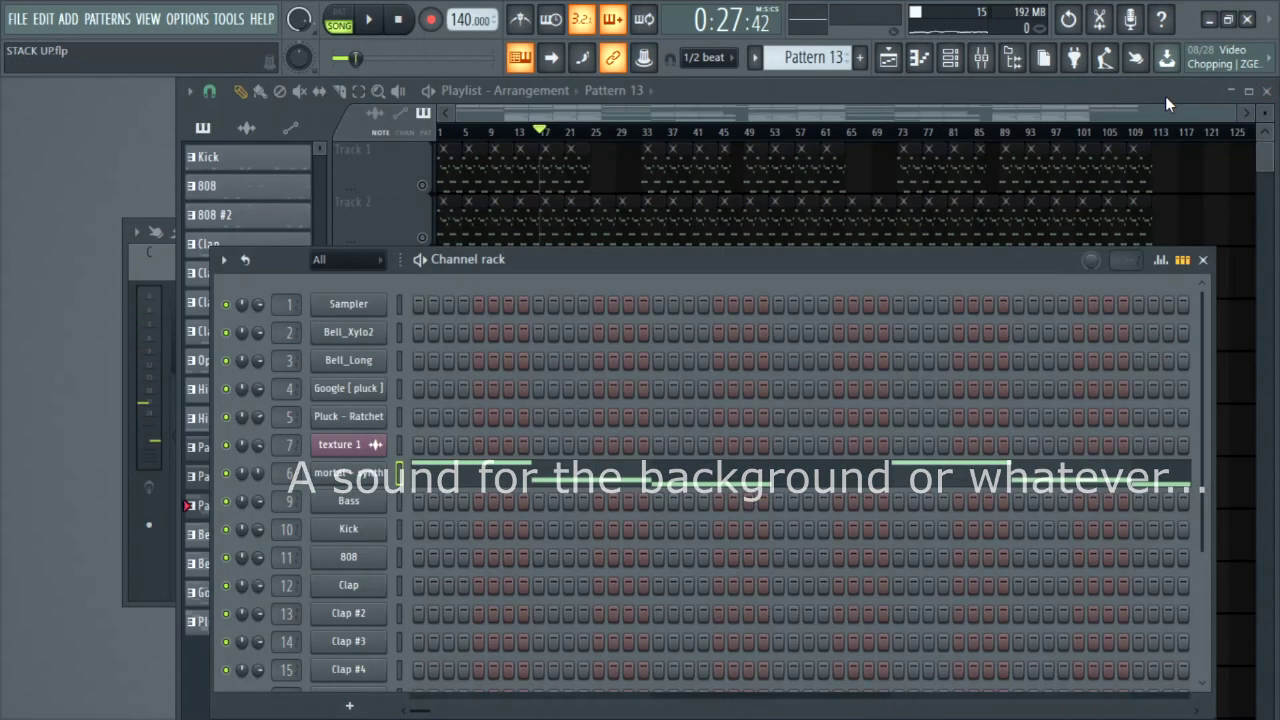
Step: Show the mortal - synth mixer track and listen to the song with its Fruity parametric EQ 2_2 open
click(981, 57)
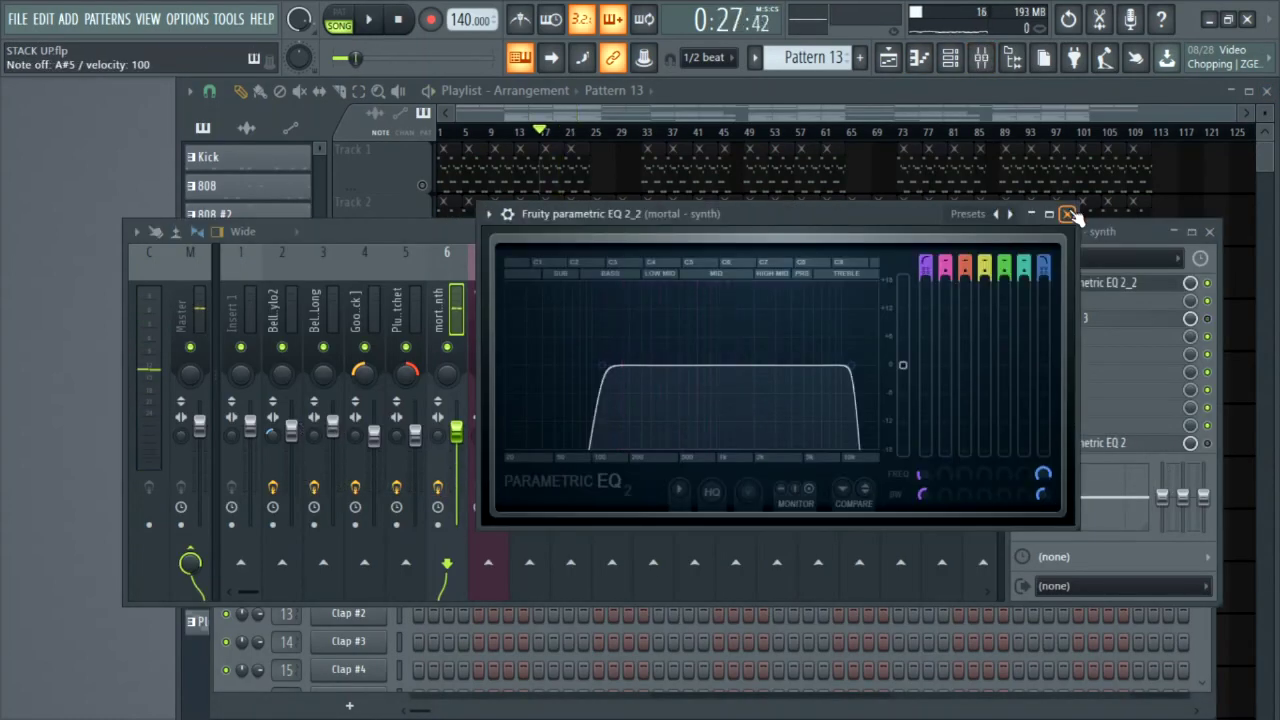
key(space)
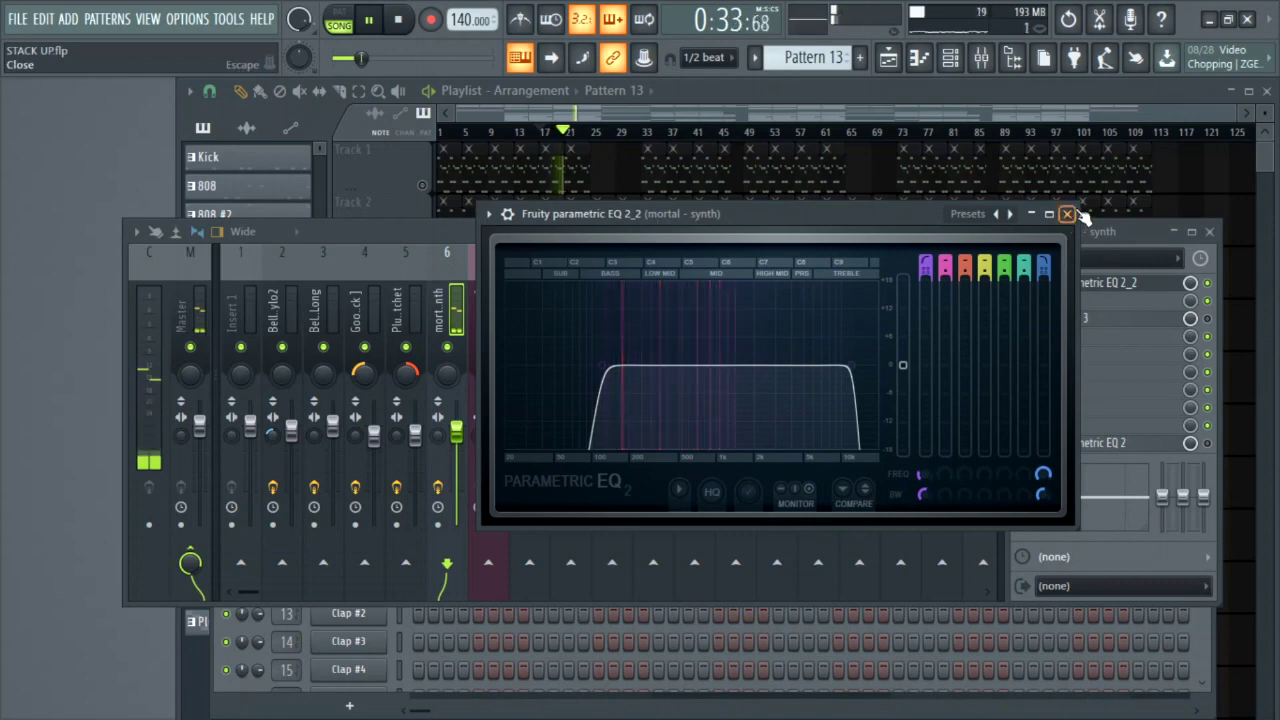
click(1066, 215)
key(space)
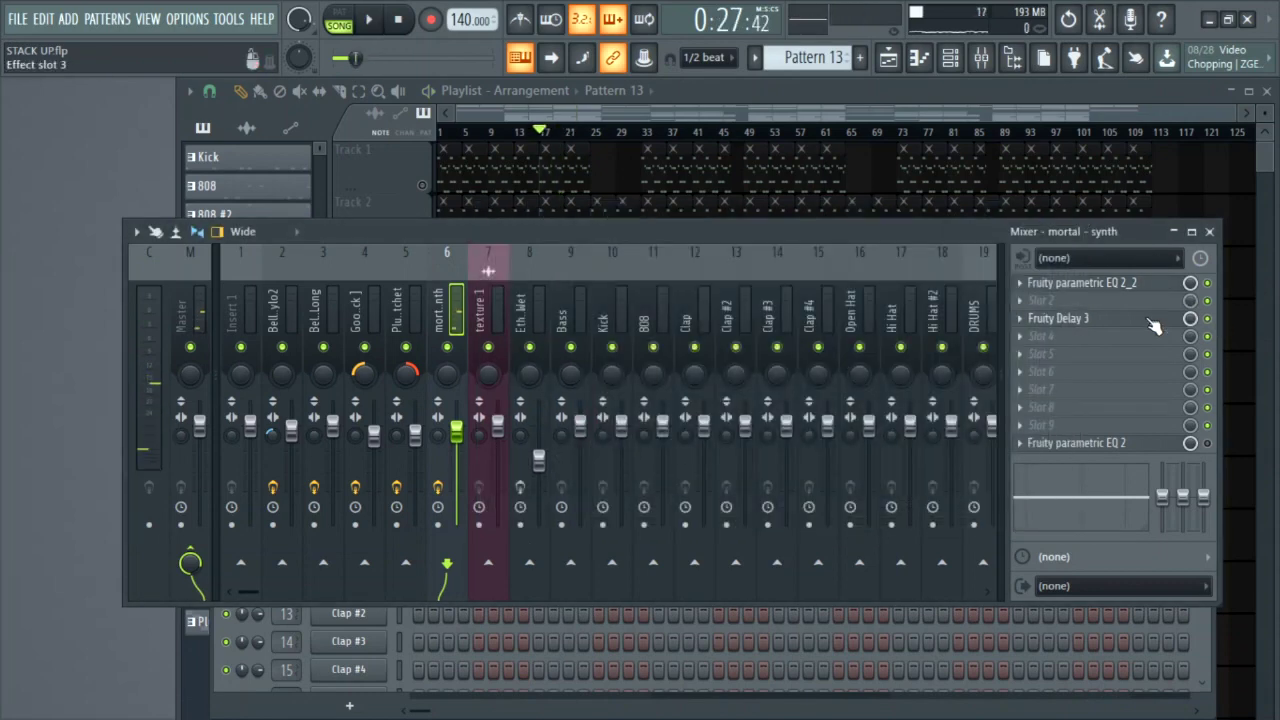
Step: Review mortal - synth's Fruity Delay 3 settings while playing the song
click(1150, 320)
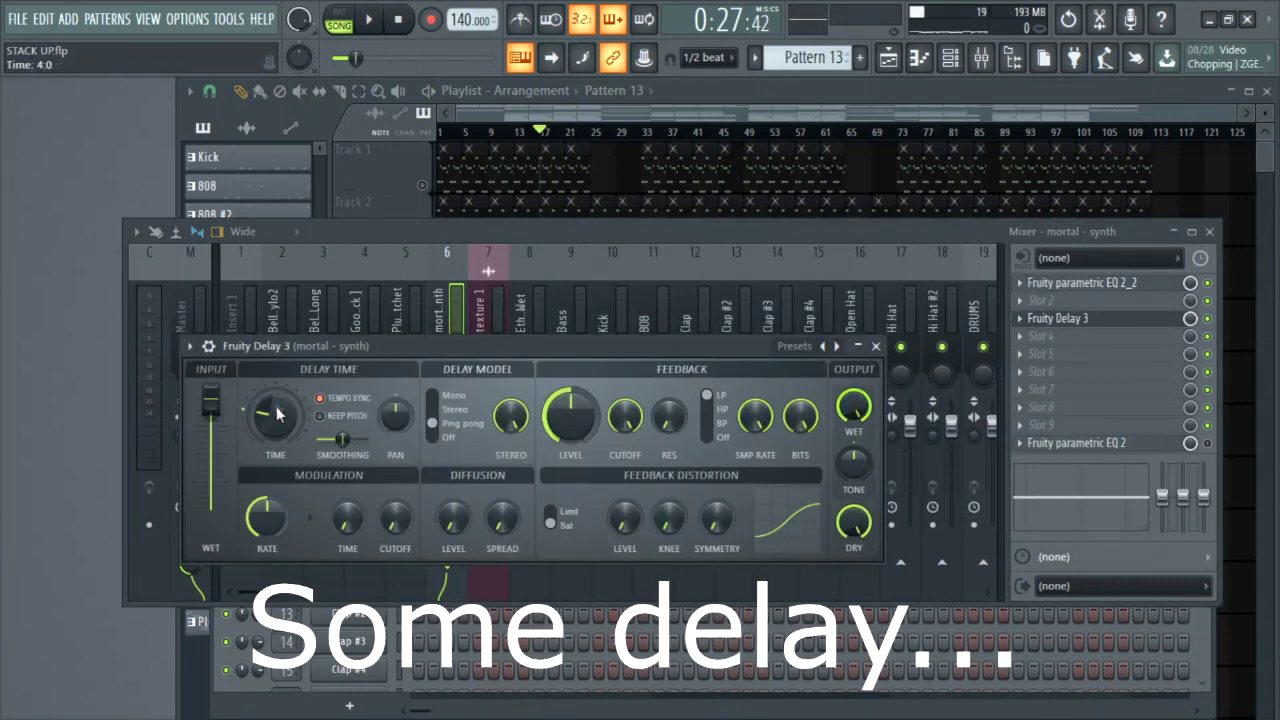
key(space)
drag(592, 356, 897, 222)
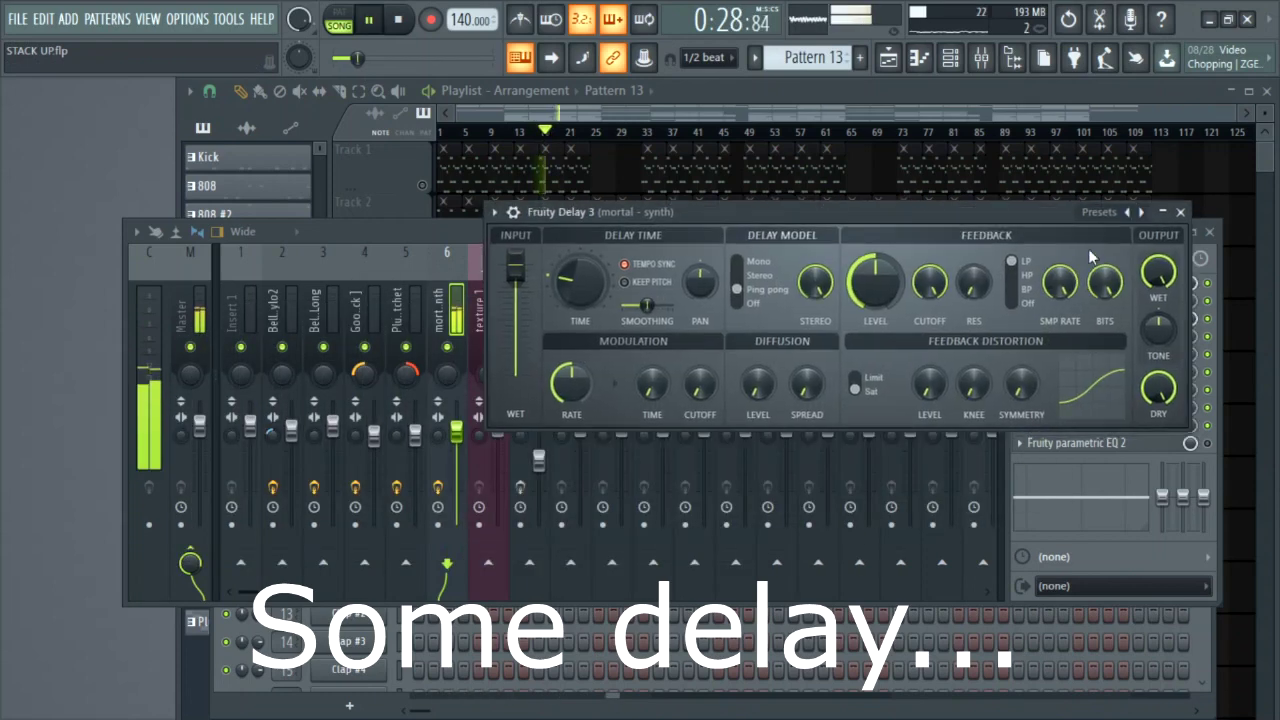
click(1181, 213)
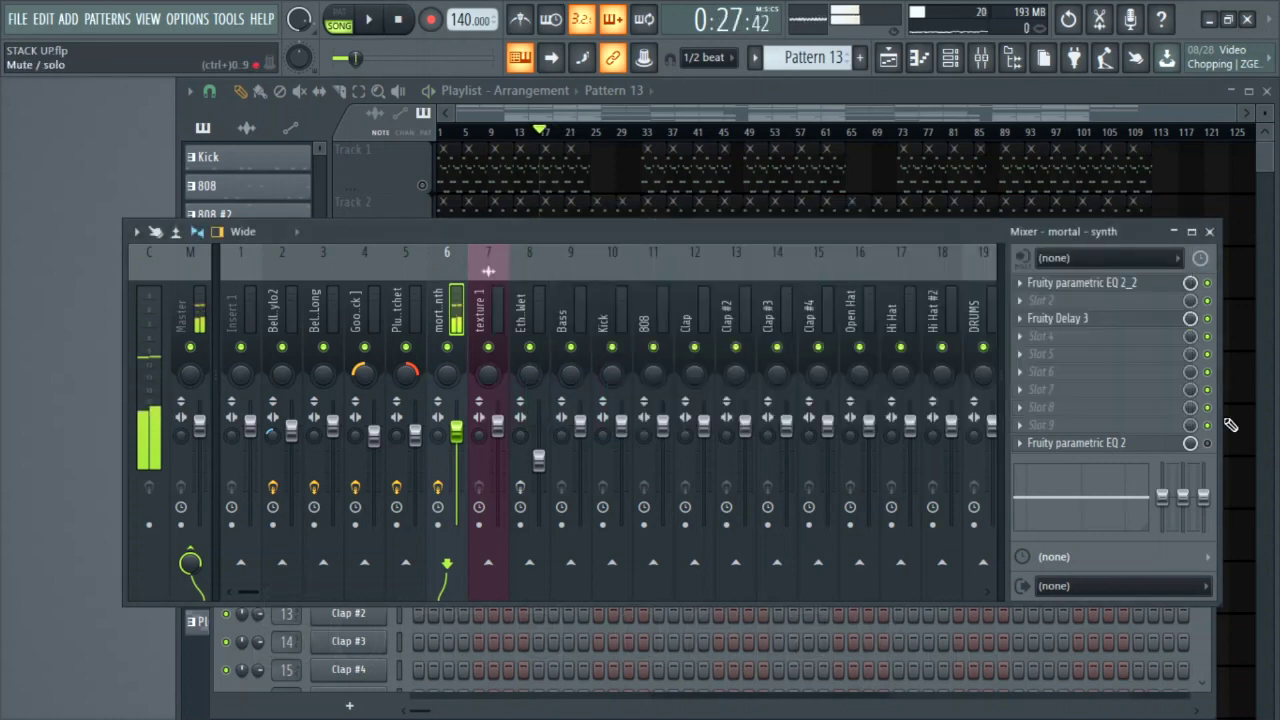
Step: Listen to the song with mortal - synth's final Fruity parametric EQ 2 open and examine its bands
click(1166, 444)
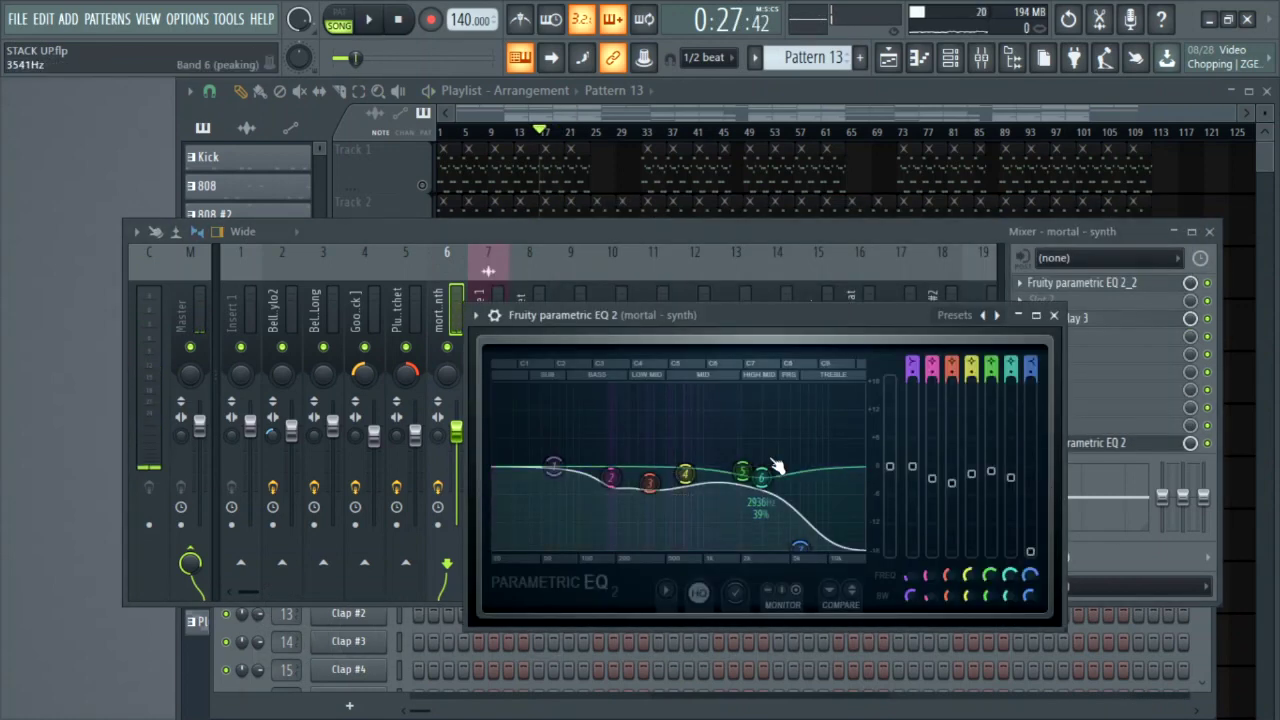
key(space)
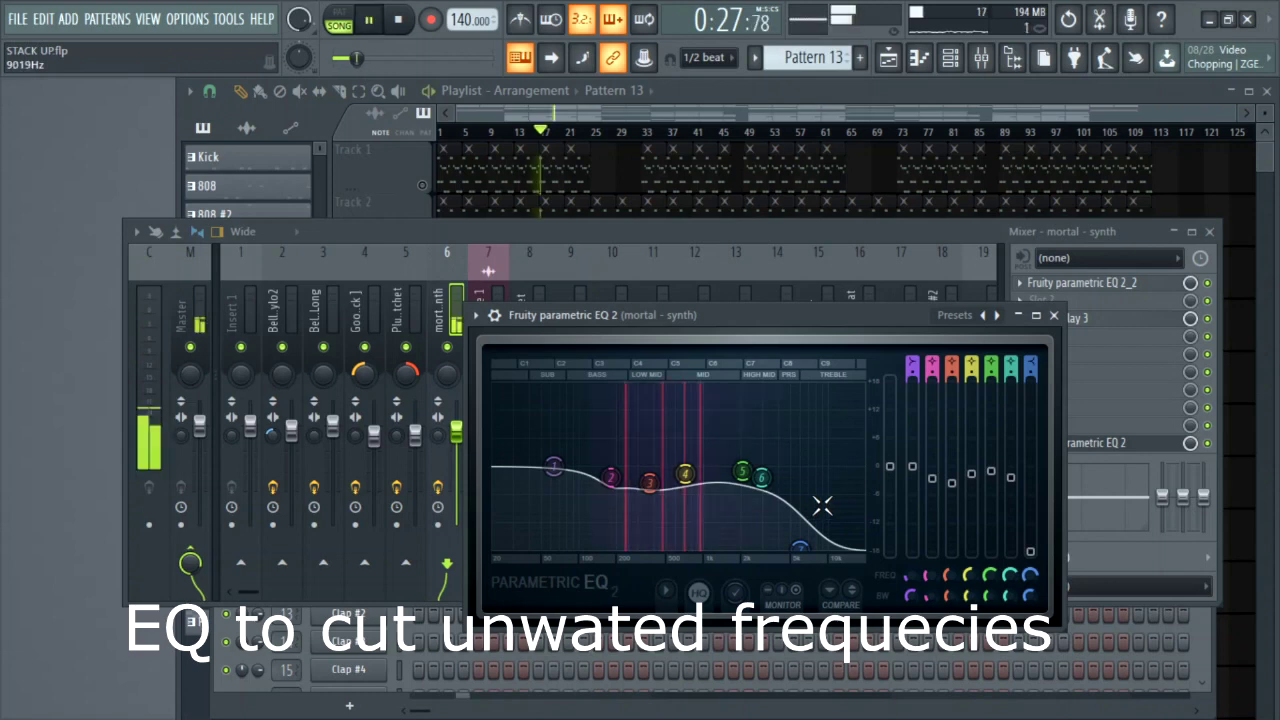
click(1054, 316)
key(space)
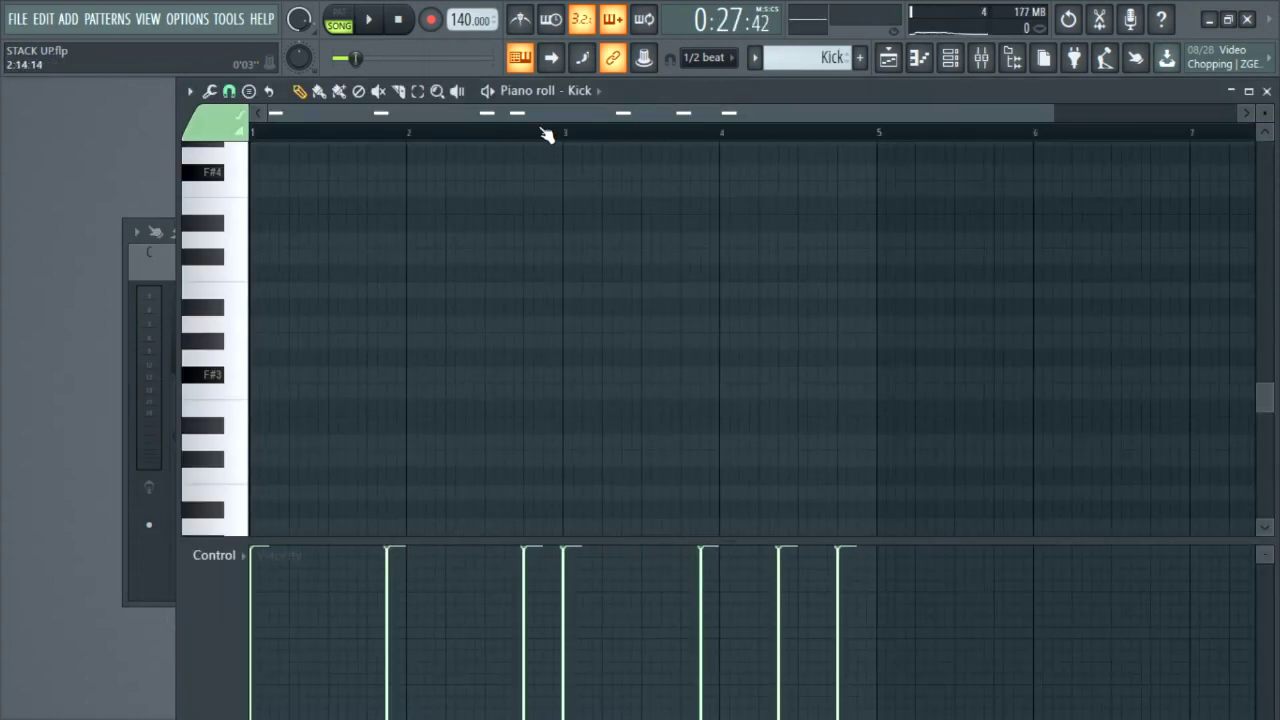
Step: Examine the Kick pattern's notes in the piano roll while playing them back
ctrl+scroll(503, 266, down, 1)
scroll(503, 266, up, 6)
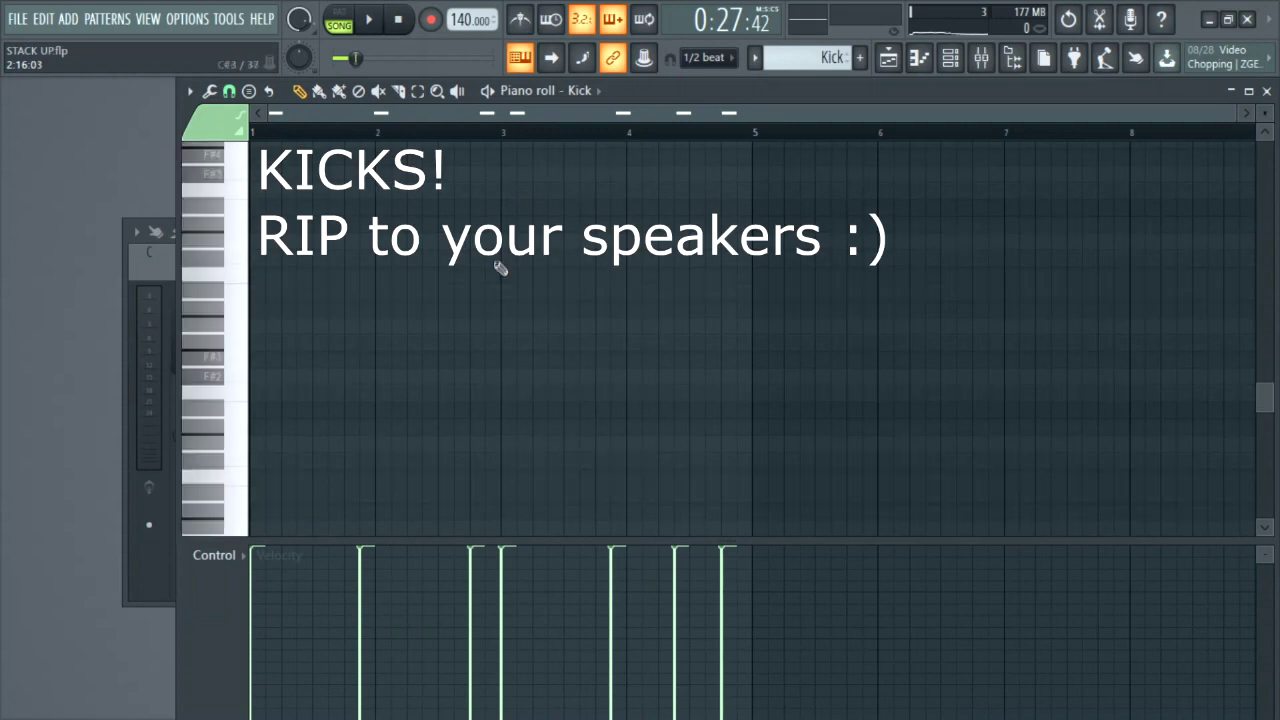
key(space)
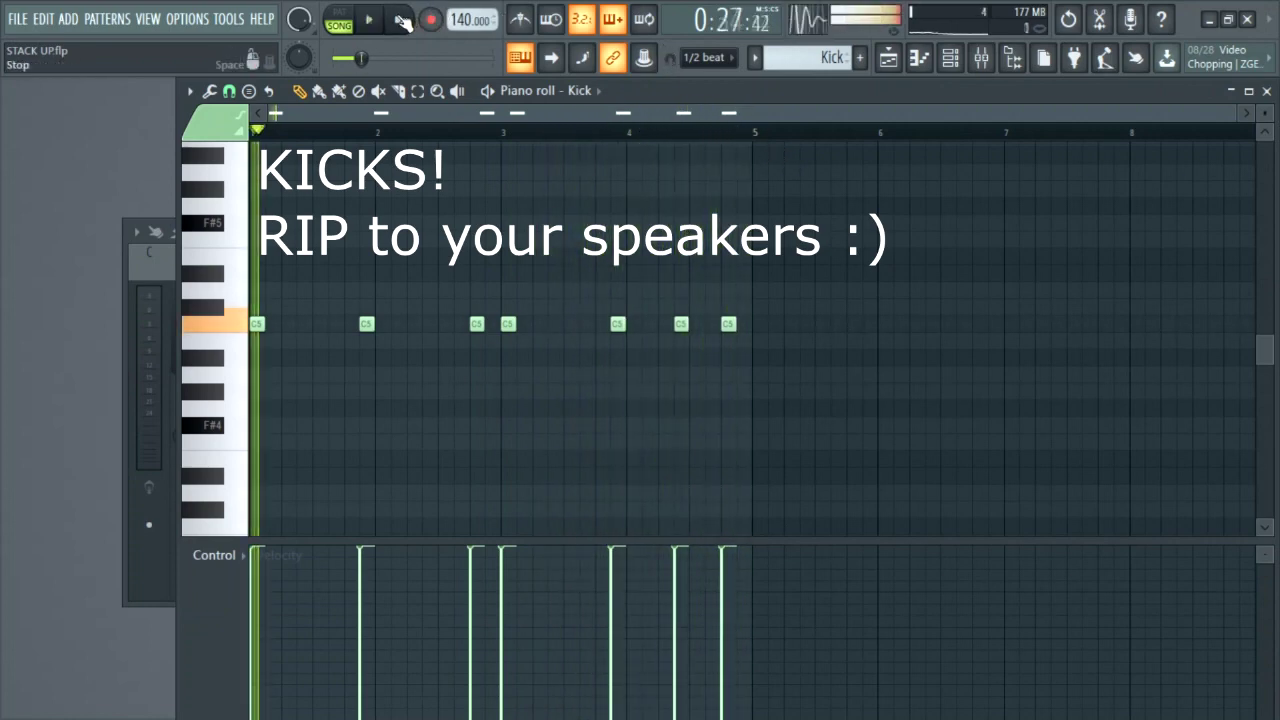
key(space)
click(1266, 90)
Step: Open the 808 pattern in the piano roll and examine its notes during playback
key(F6)
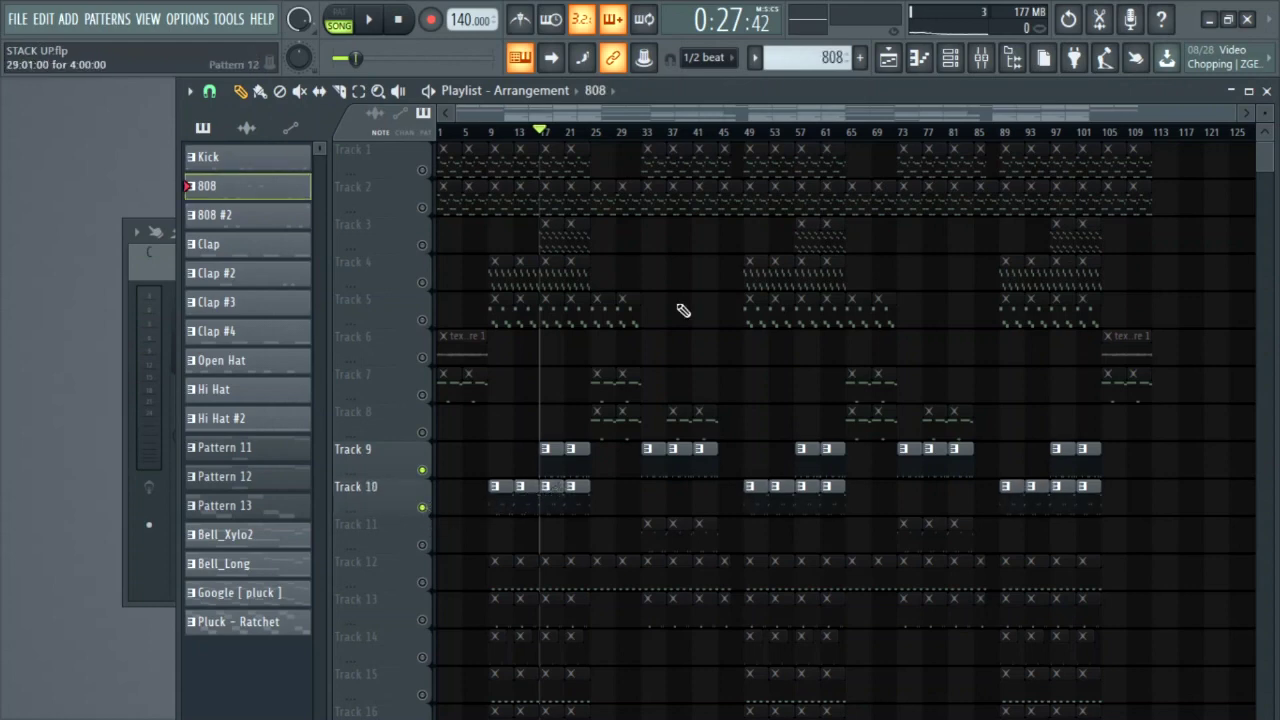
click(950, 57)
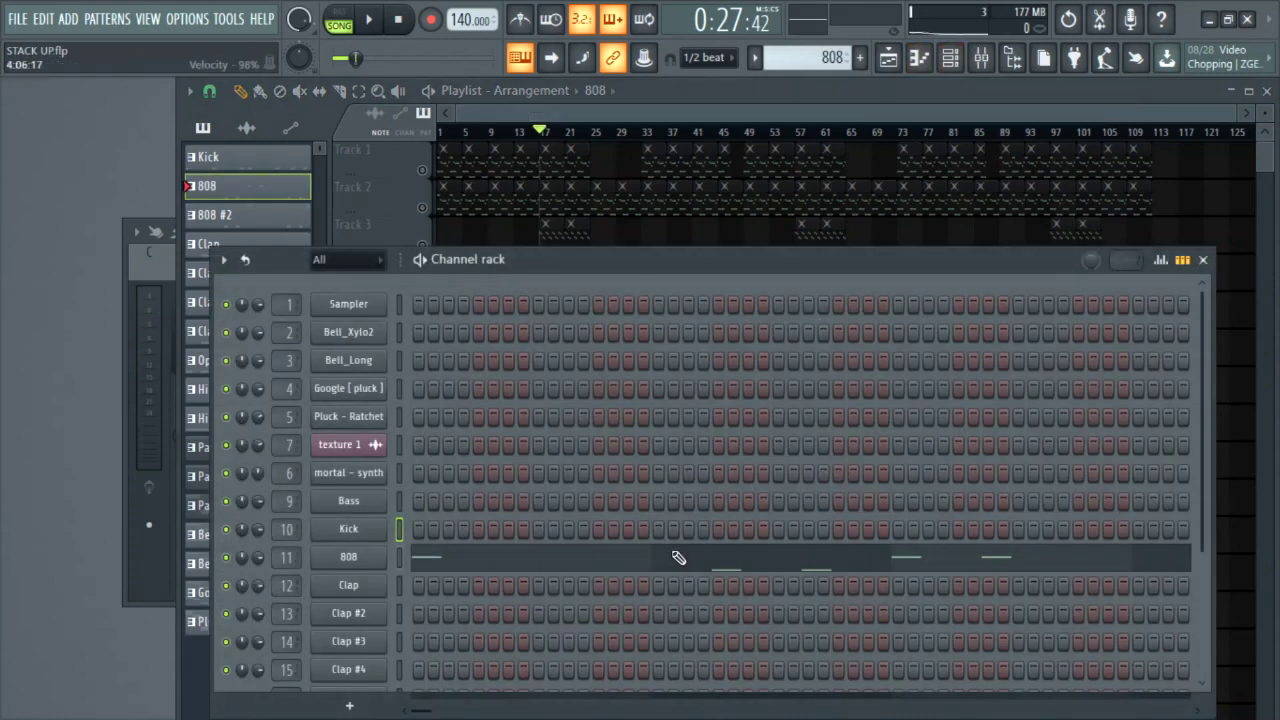
click(677, 557)
key(space)
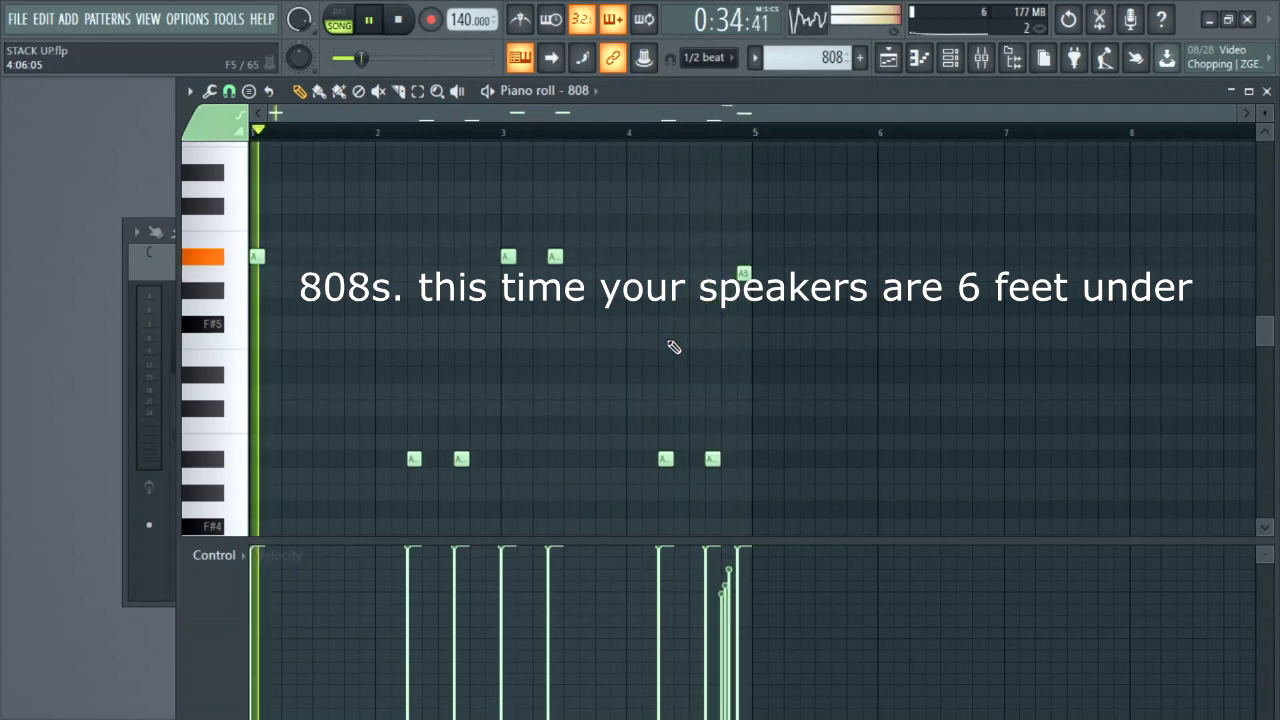
Step: Stop playback, check the 808 pattern's highest notes in the piano roll, and return to the playlist
key(space)
scroll(1151, 243, up, 2)
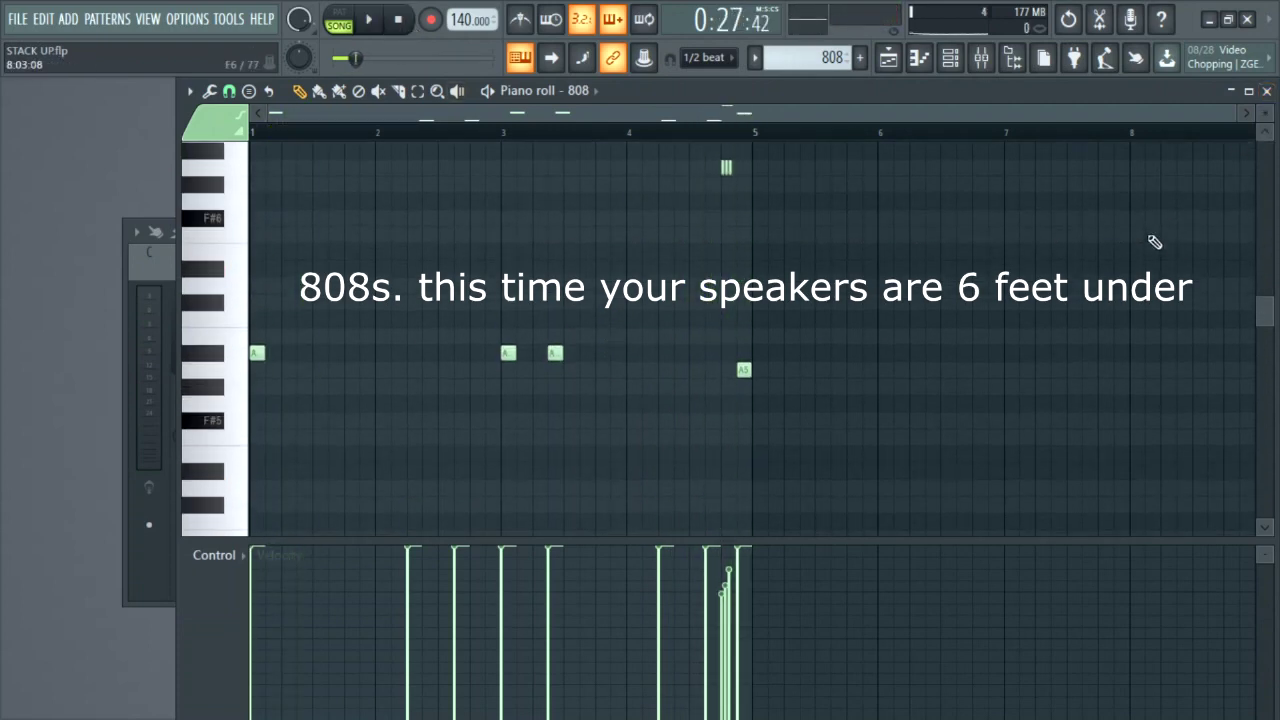
click(1266, 91)
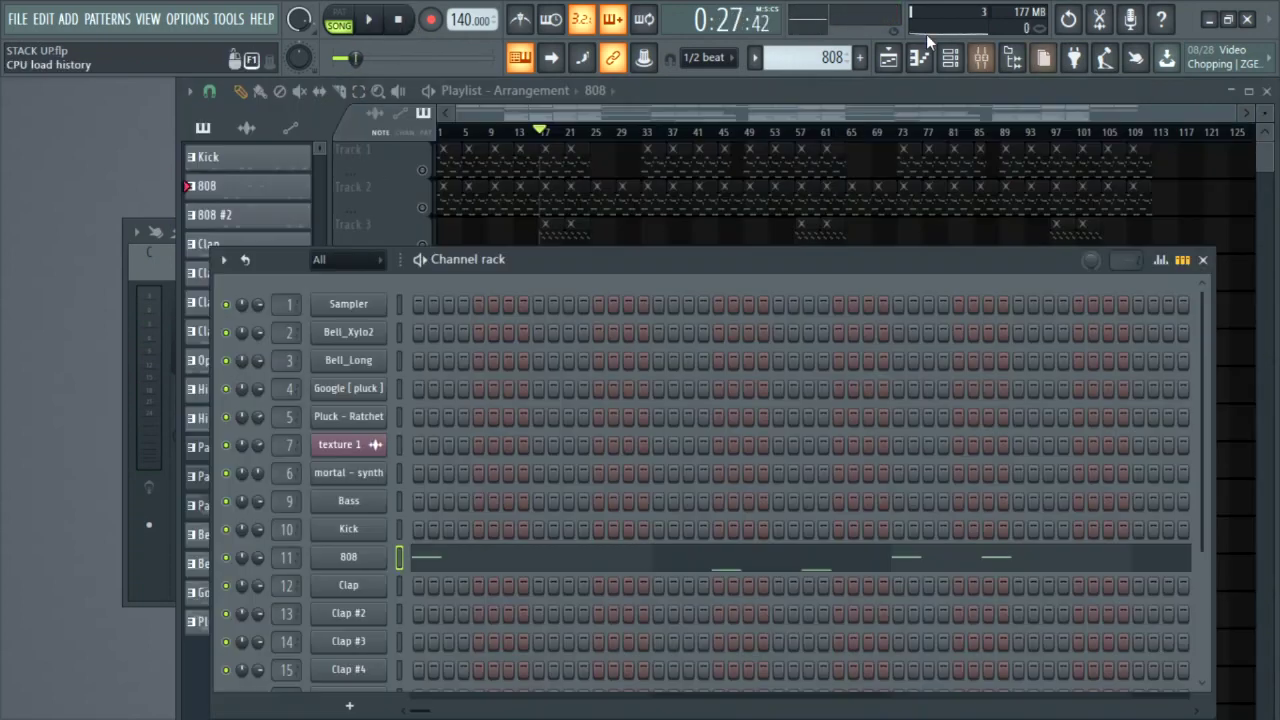
key(F6)
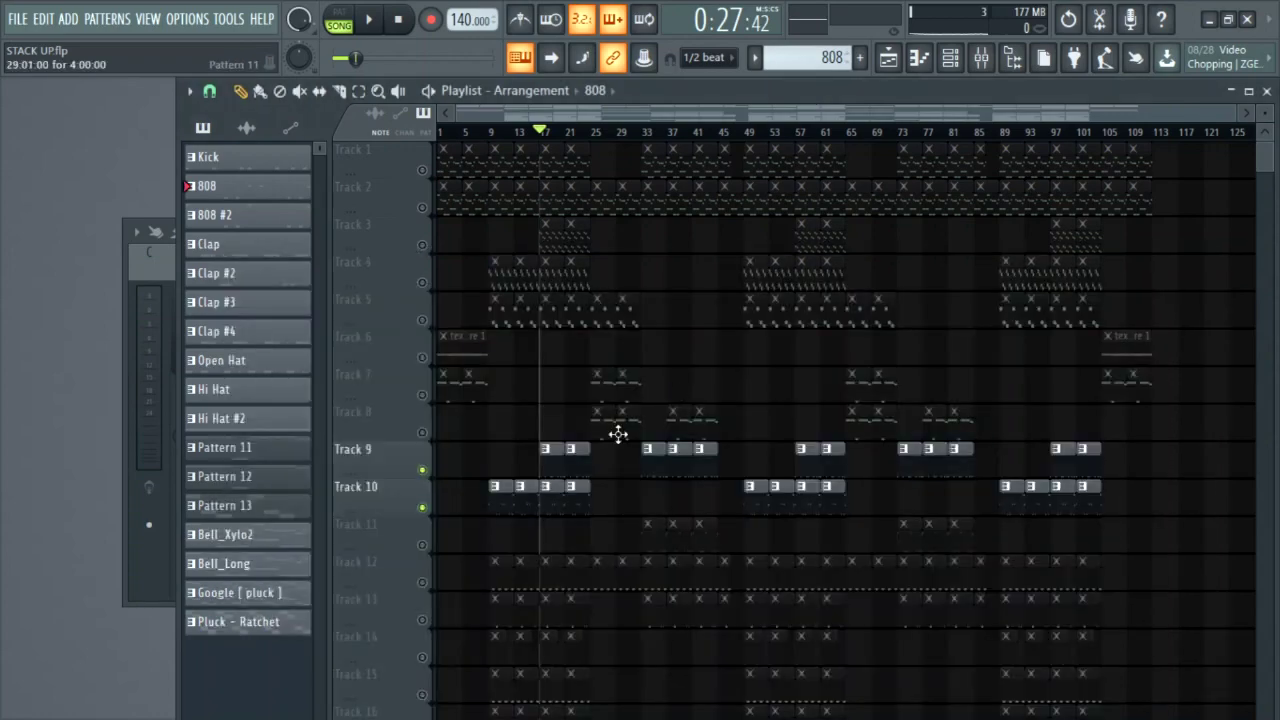
Step: Unmute Track 12 and play the song while examining the Clap pattern's notes in the piano roll
click(424, 584)
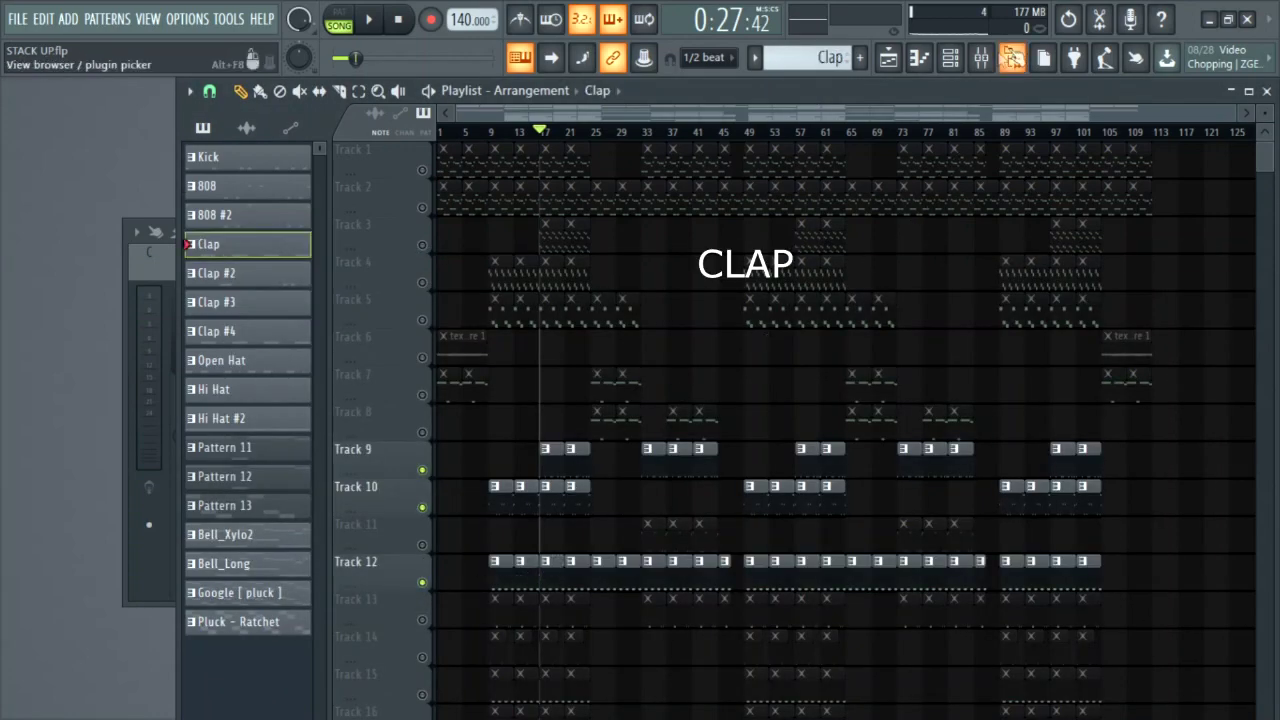
click(955, 58)
click(565, 600)
key(space)
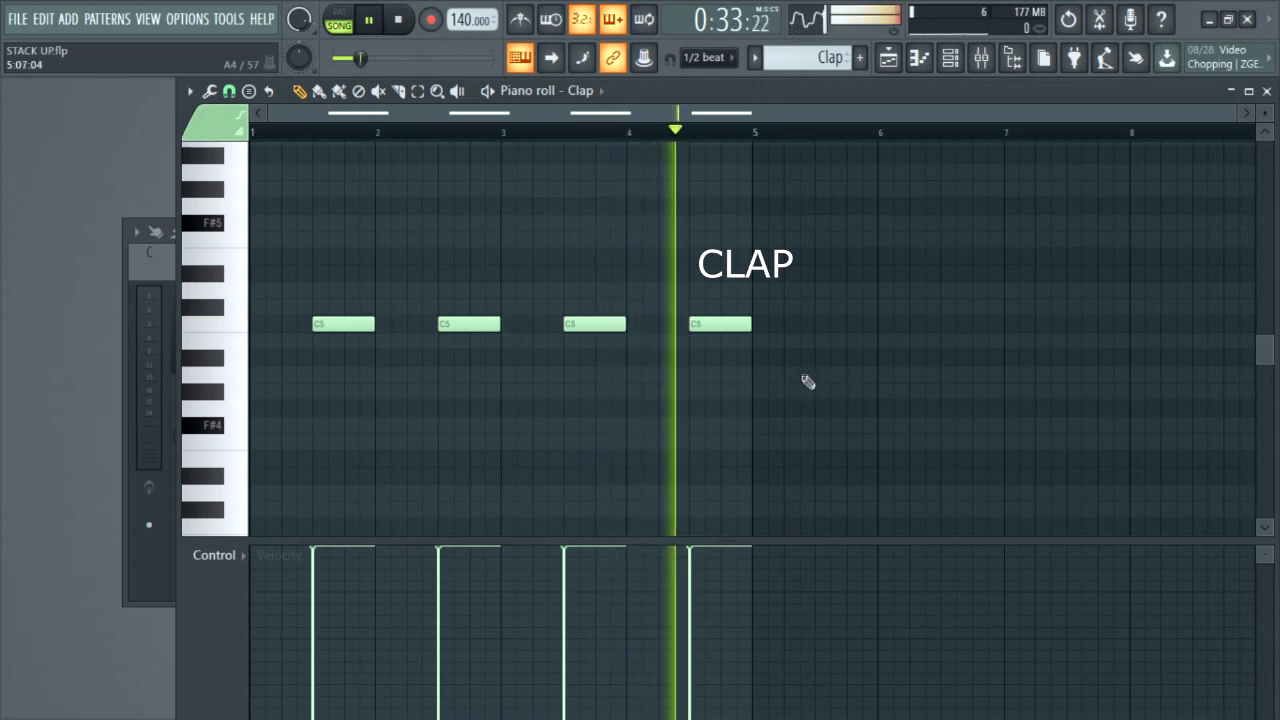
click(397, 26)
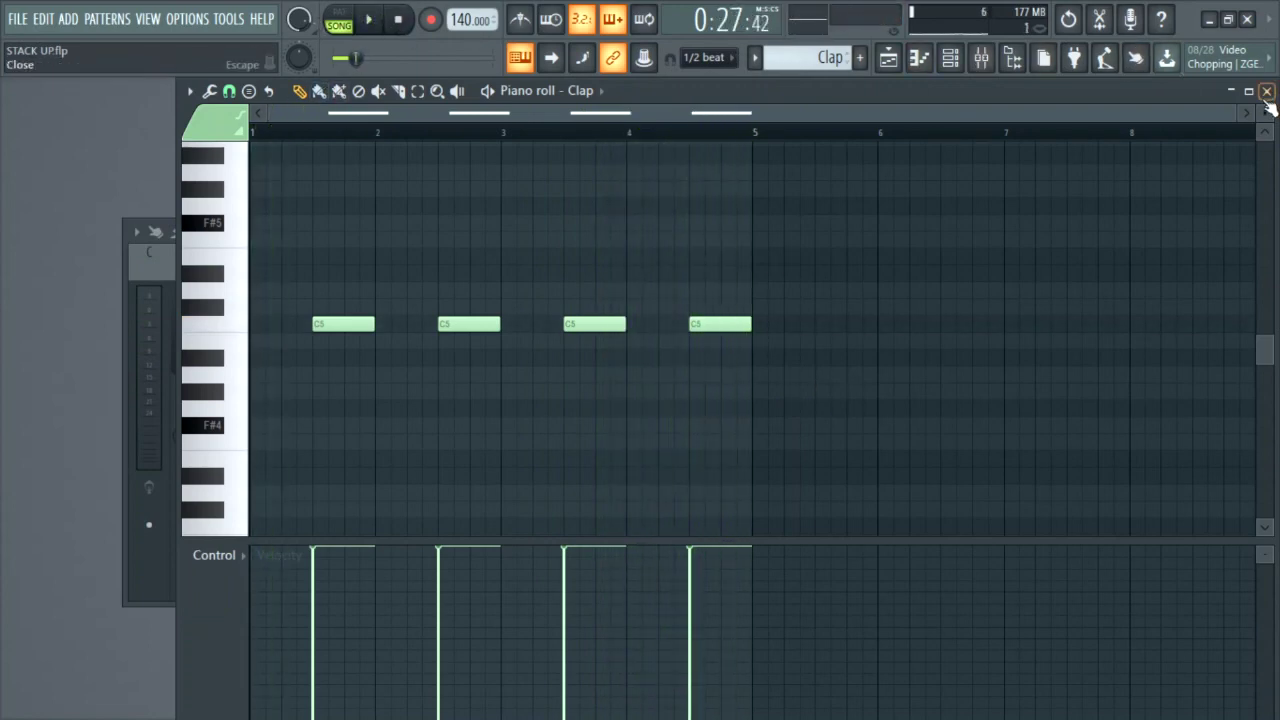
key(F7)
key(F6)
Step: Unmute Track 13 and listen to the song with the Clap #2 pattern's notes open in the piano roll
scroll(491, 474, down, 1)
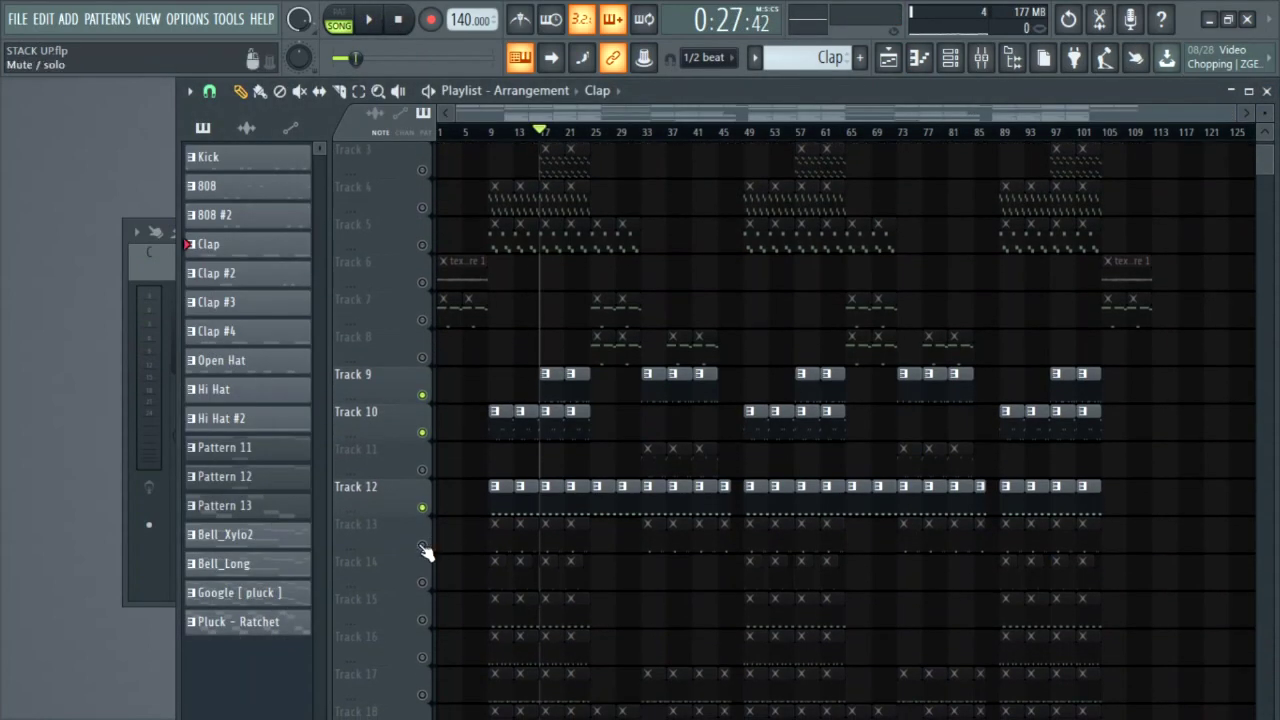
click(422, 545)
click(950, 60)
key(F7)
click(368, 28)
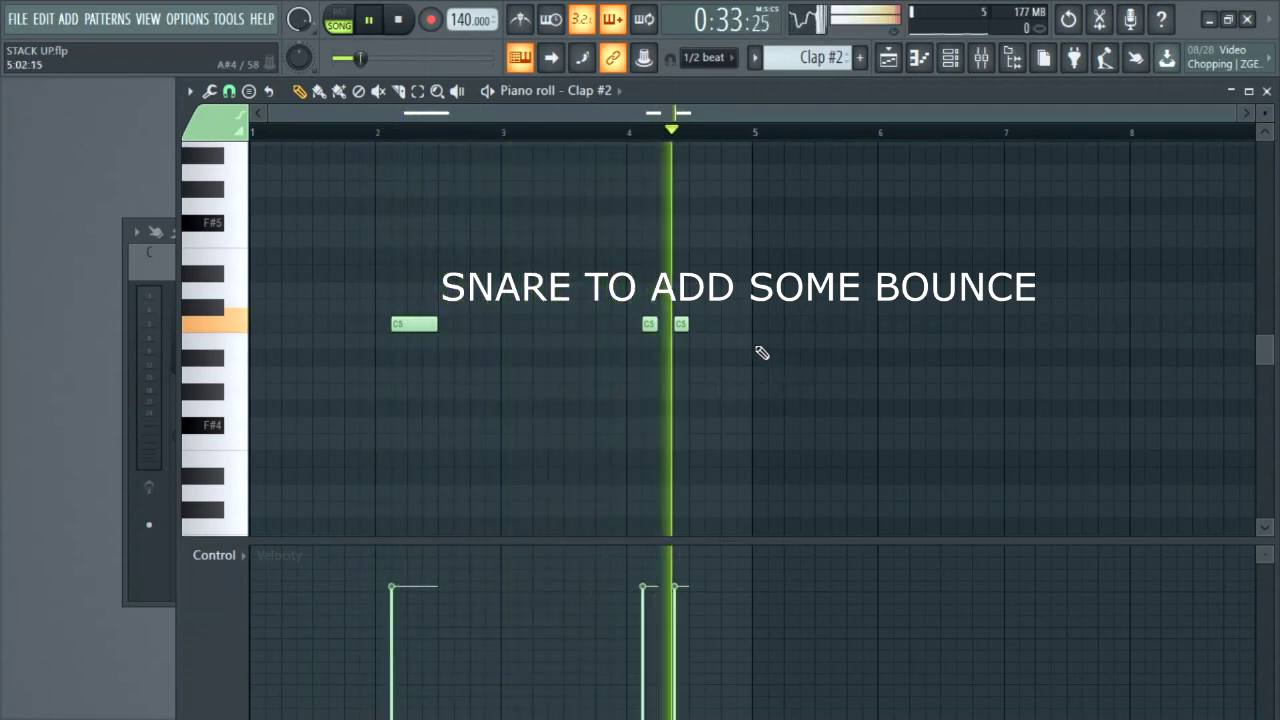
key(space)
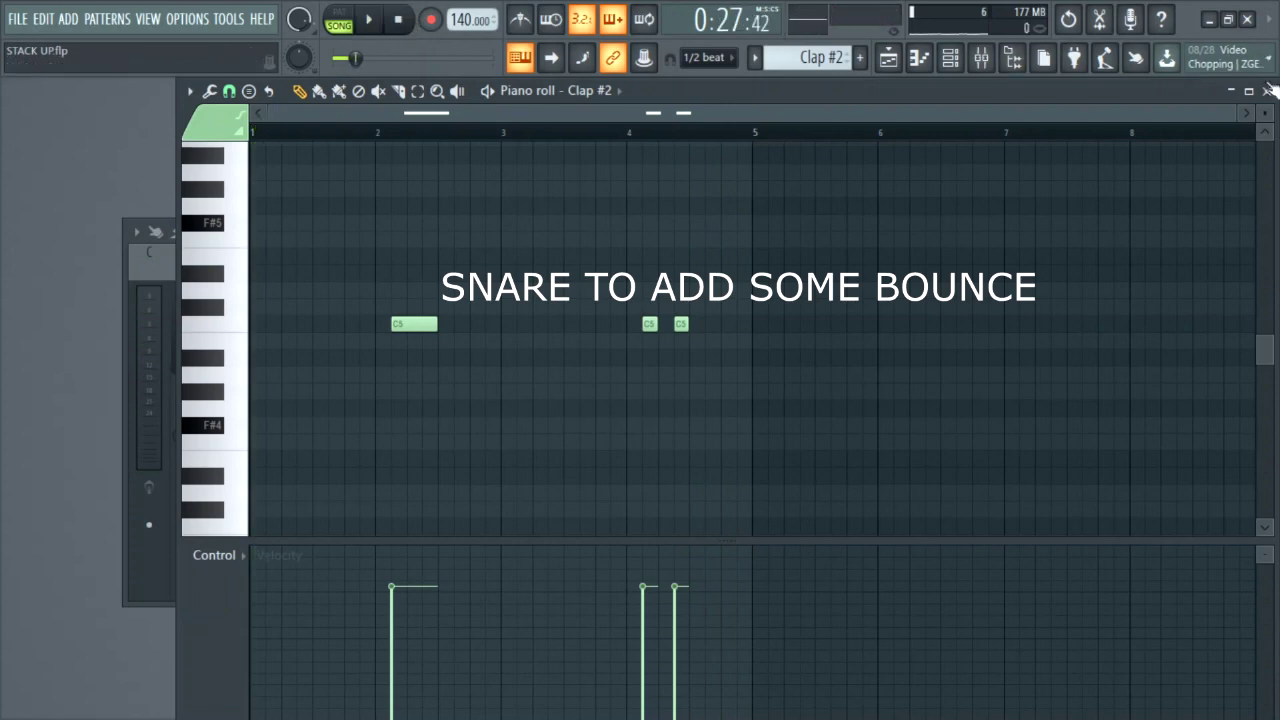
click(1267, 90)
click(947, 103)
Step: Unmute Track 14 and examine the Clap #3 pattern's steps in the channel rack during playback
scroll(840, 241, down, 2)
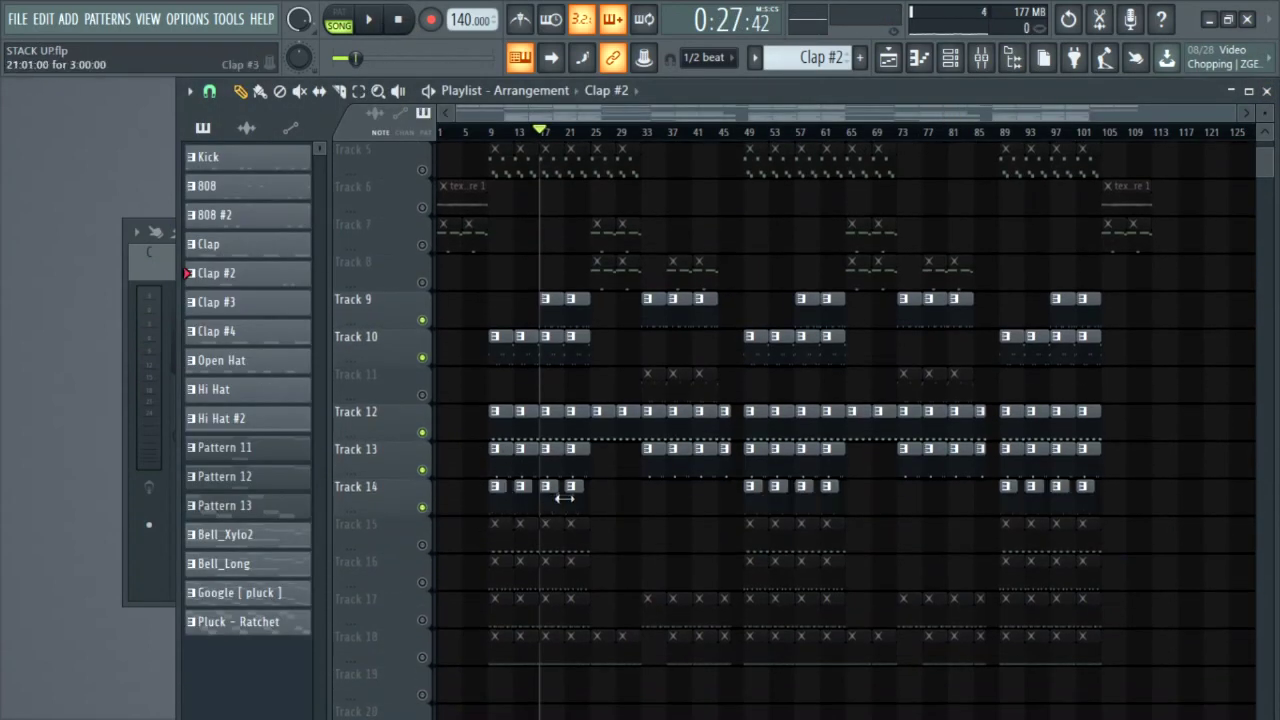
click(949, 60)
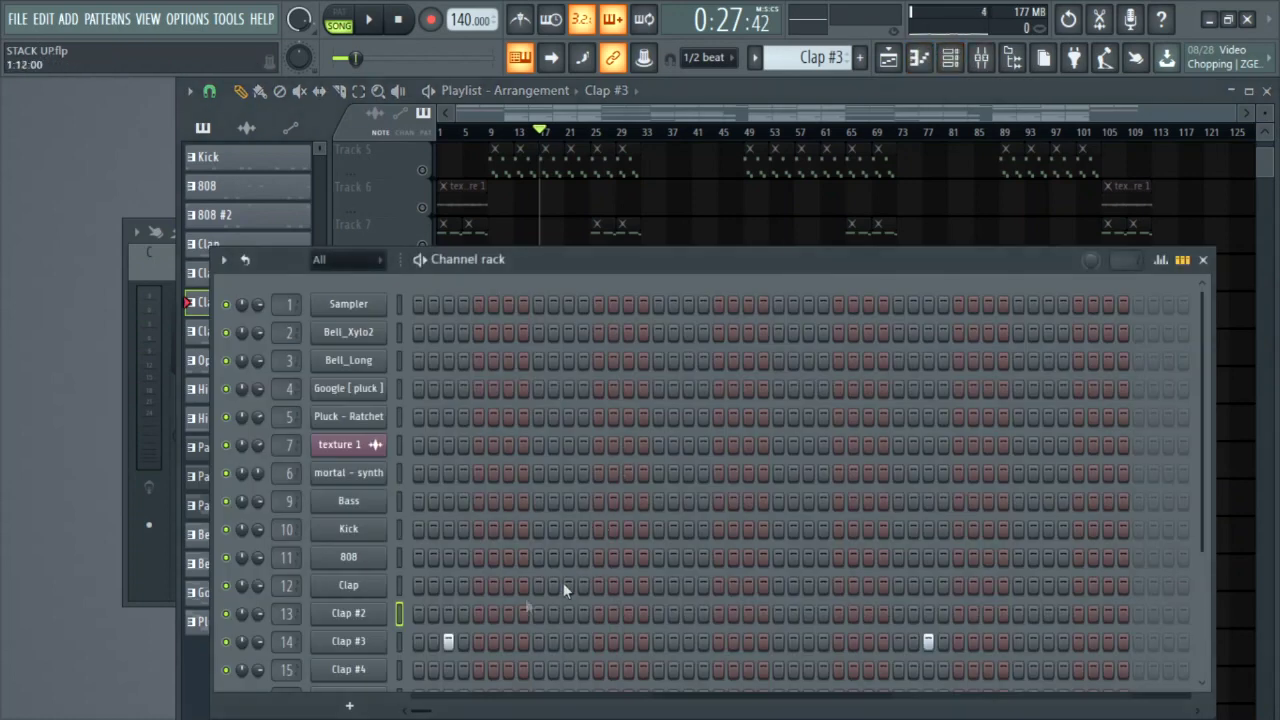
scroll(563, 582, down, 3)
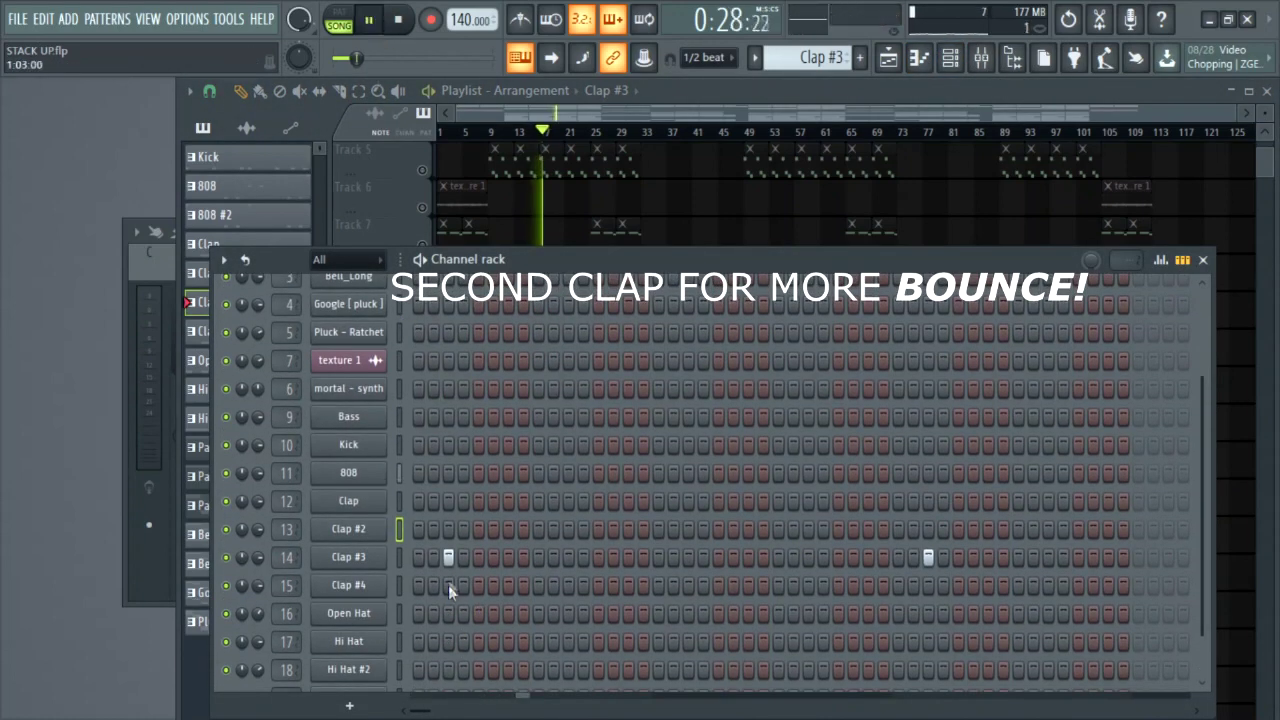
scroll(449, 582, down, 2)
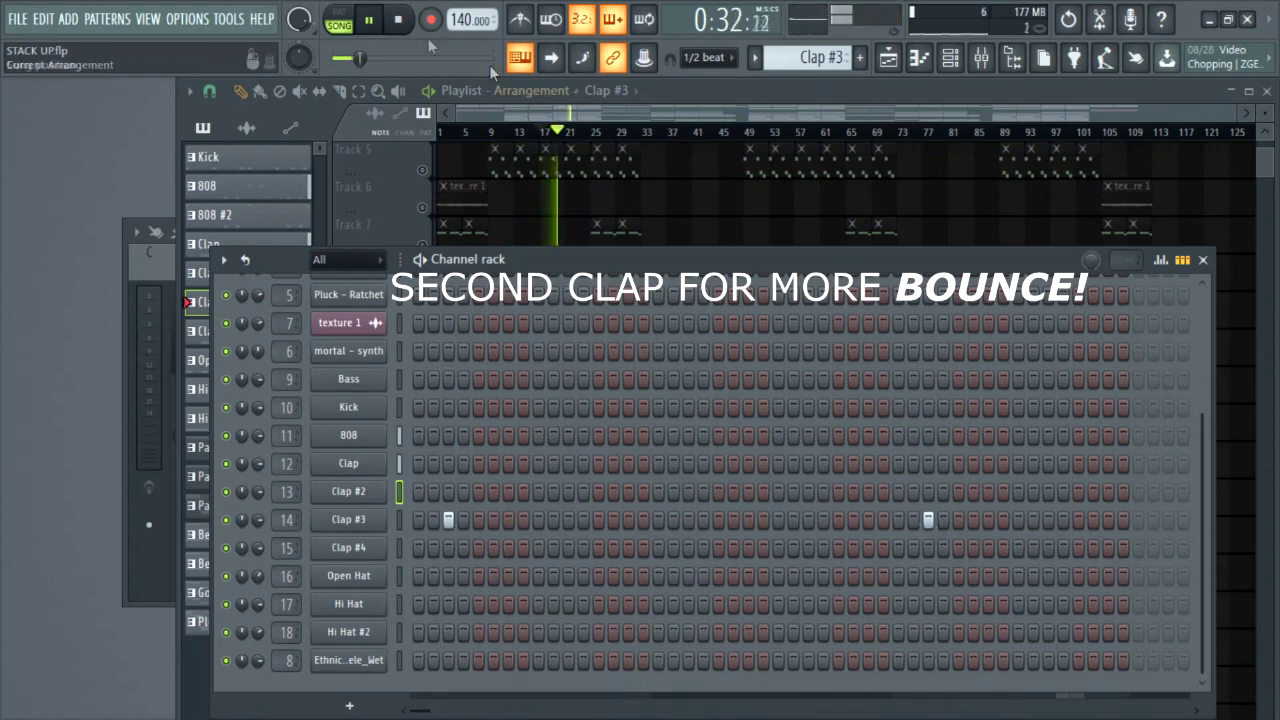
click(737, 98)
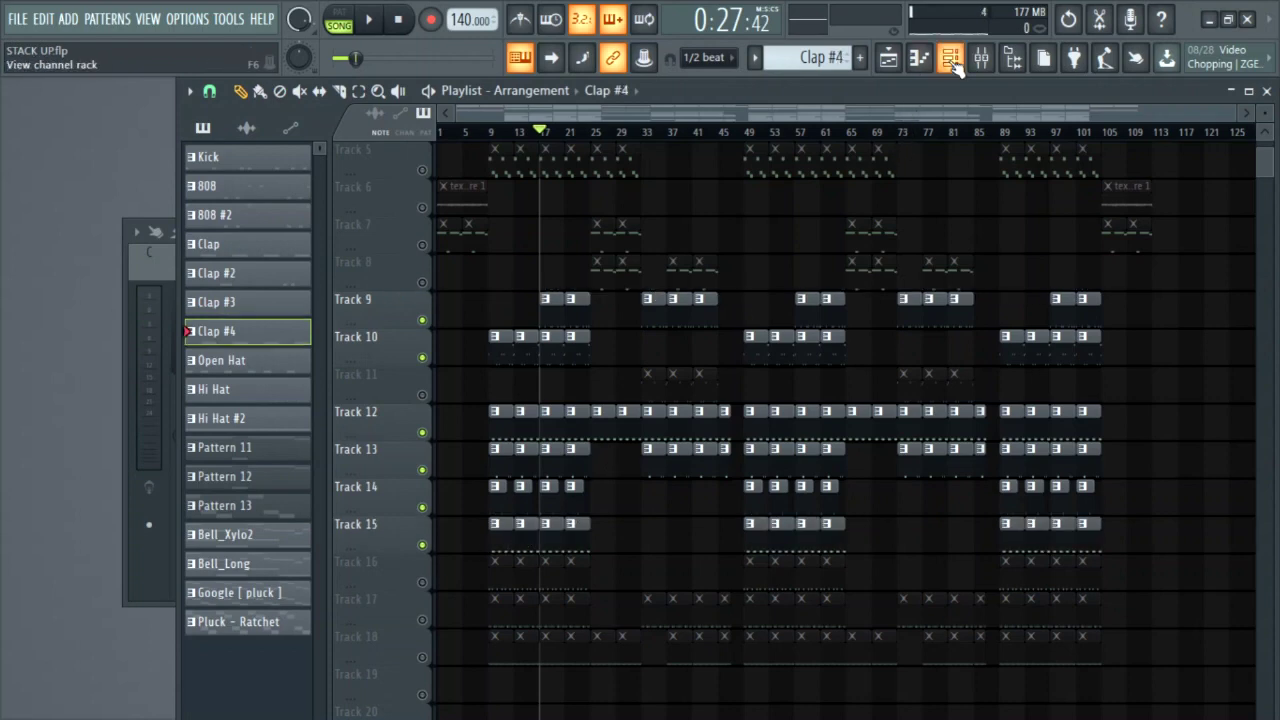
Step: Open the Clap #4 pattern's notes in the piano roll, play them with the song, and return to the playlist
click(952, 60)
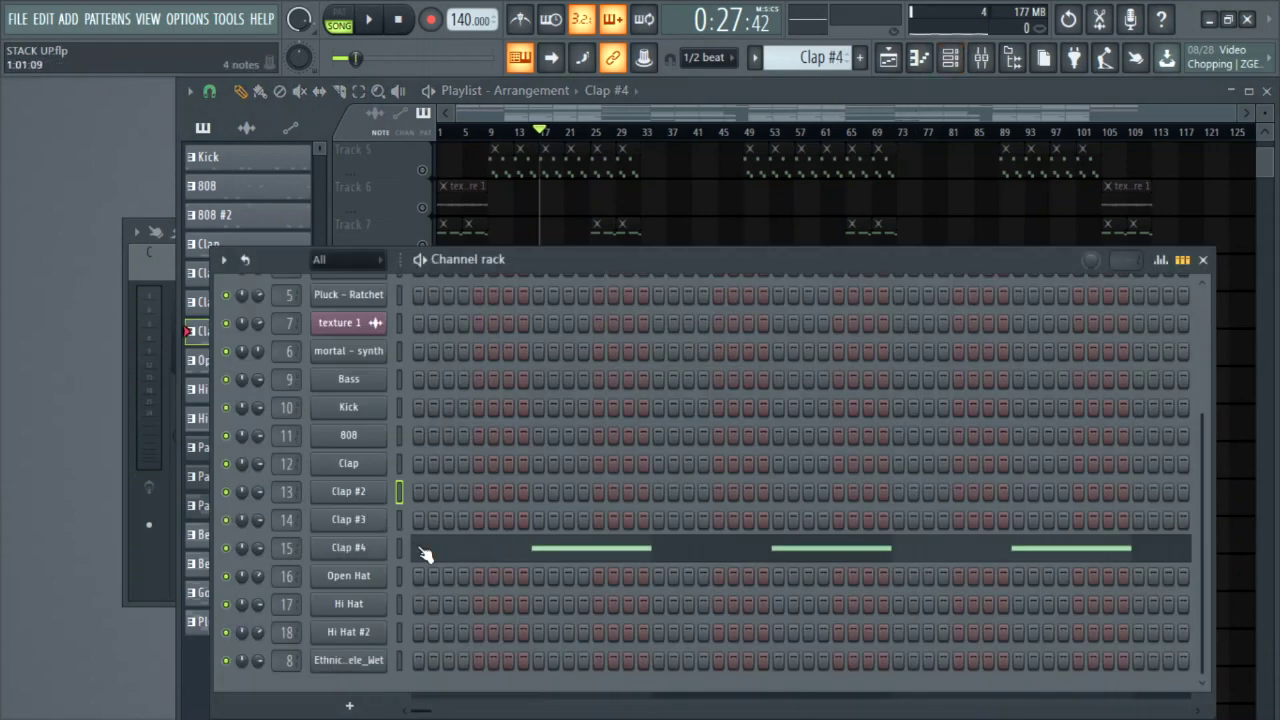
click(425, 555)
click(366, 27)
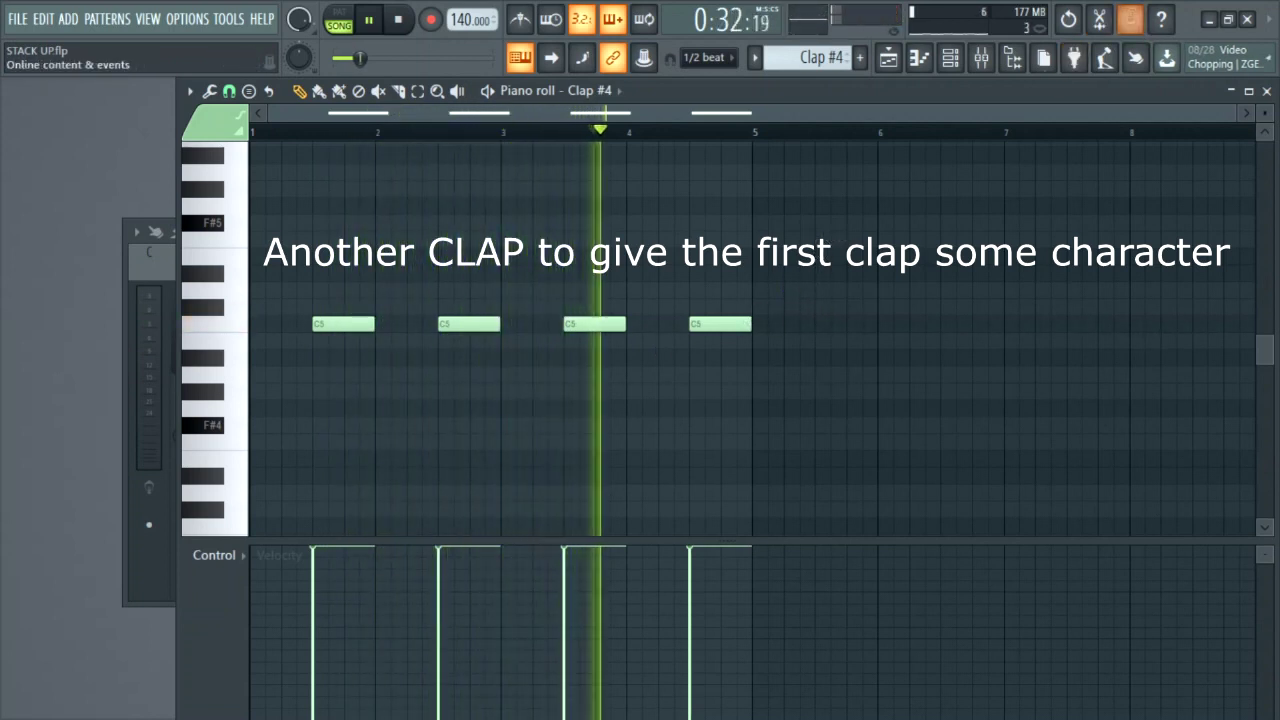
click(398, 19)
click(1266, 90)
click(1123, 113)
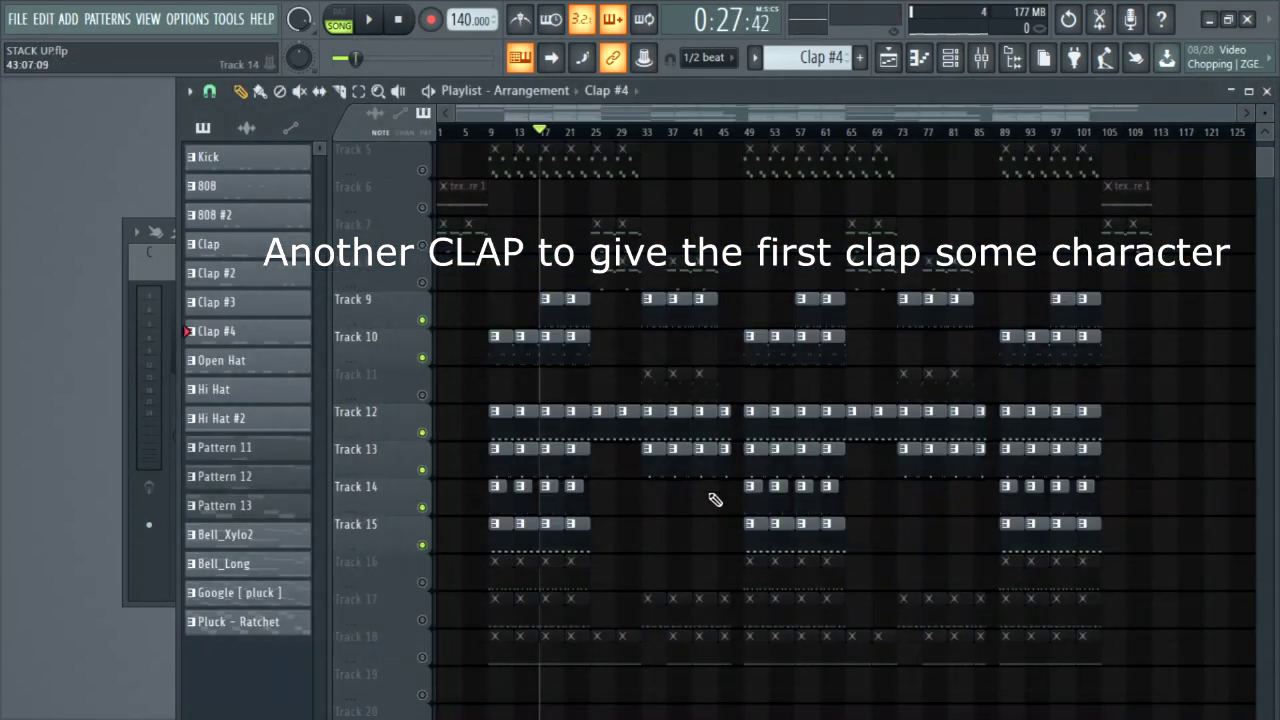
Step: Unmute Track 16 and play the song while showing the Open Hat pattern's notes in the piano roll
scroll(366, 563, down, 1)
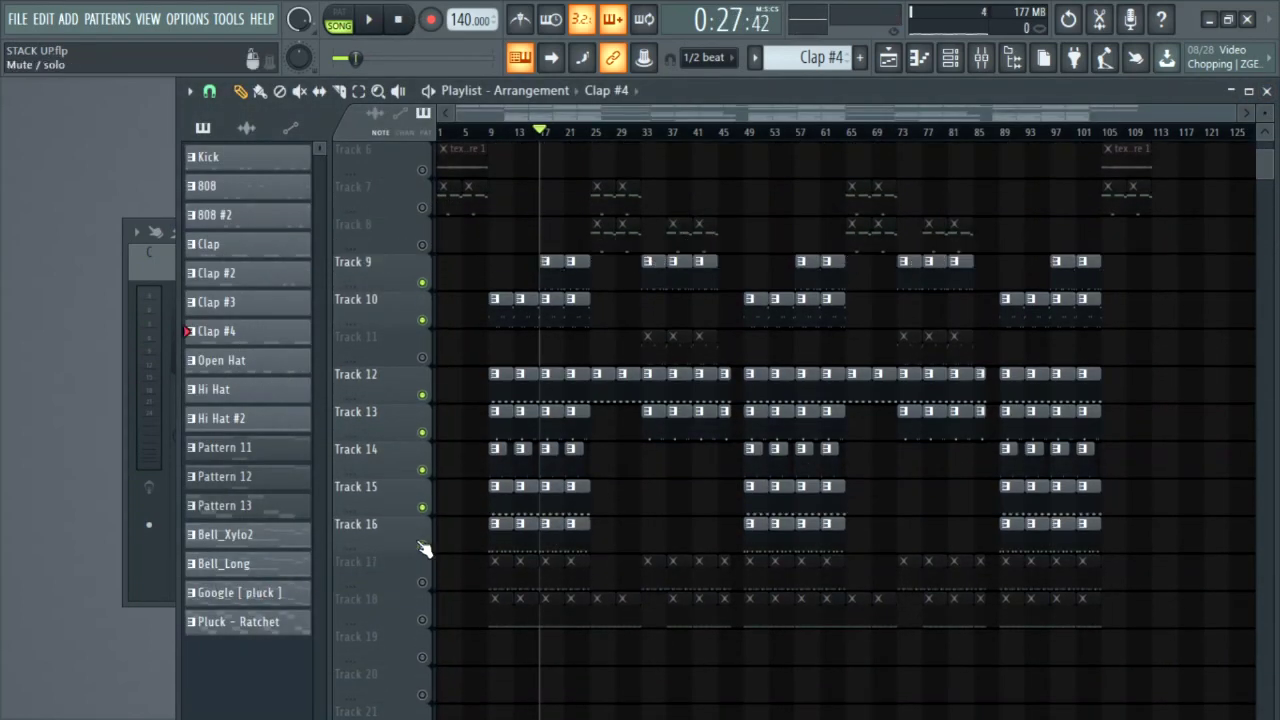
click(951, 58)
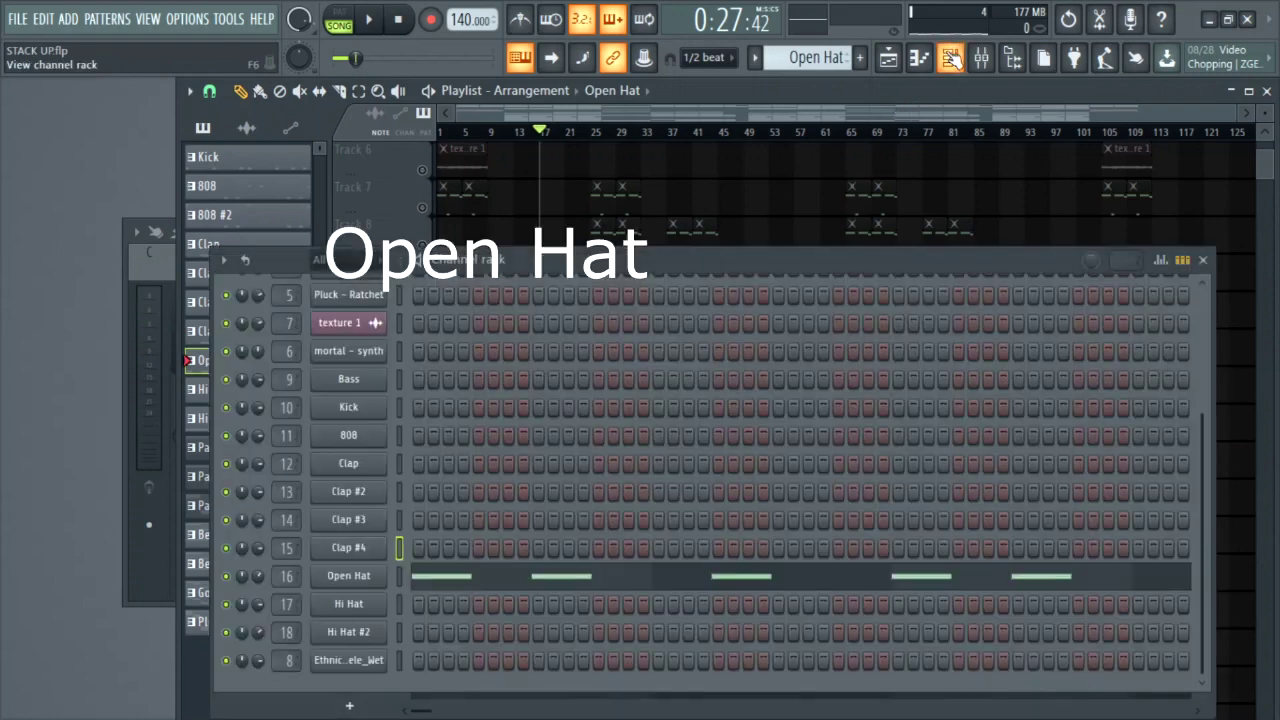
click(472, 588)
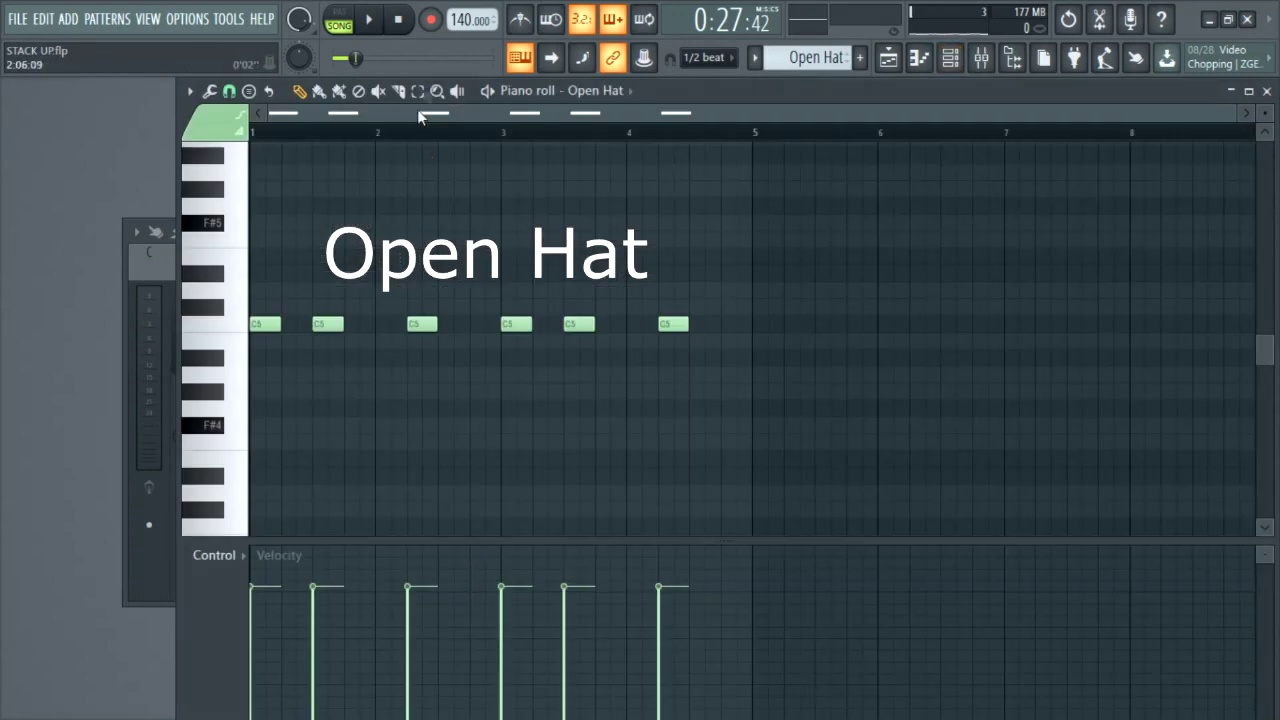
click(383, 22)
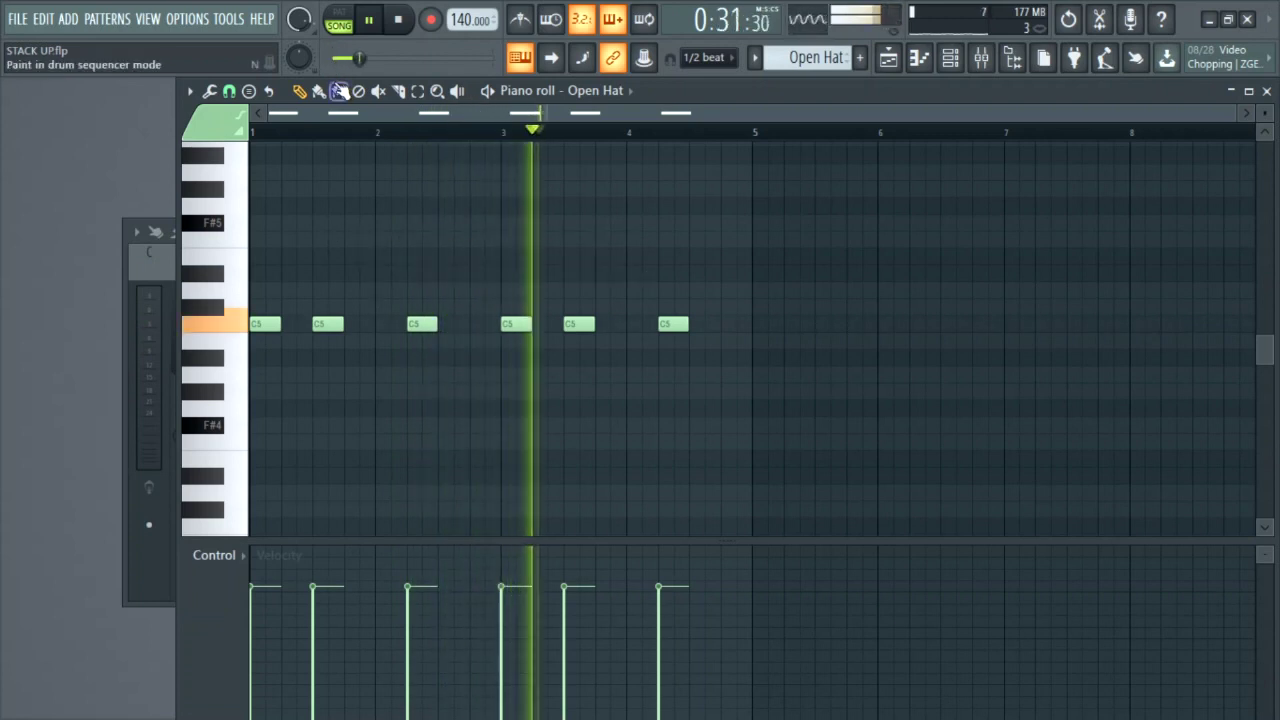
click(416, 9)
click(1265, 92)
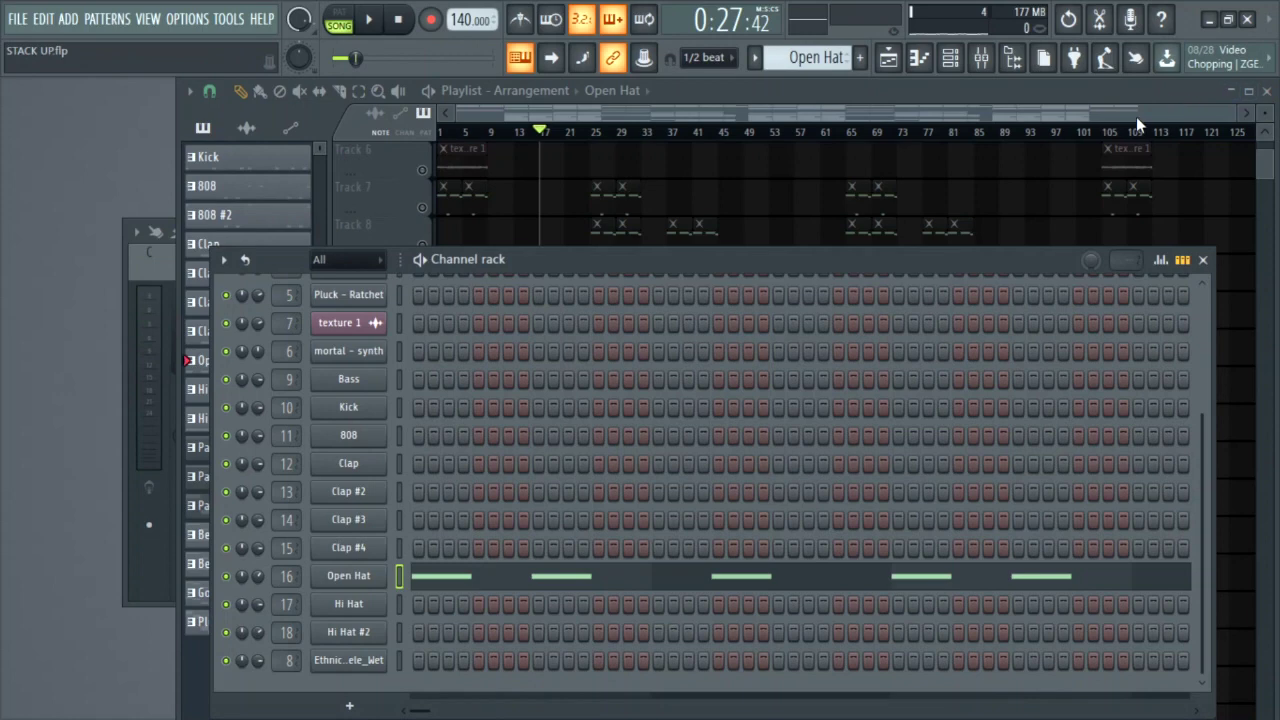
click(1136, 116)
Step: Unmute Track 17 and review the Hi Hat pattern's notes and velocities in the piano roll during playback
click(423, 583)
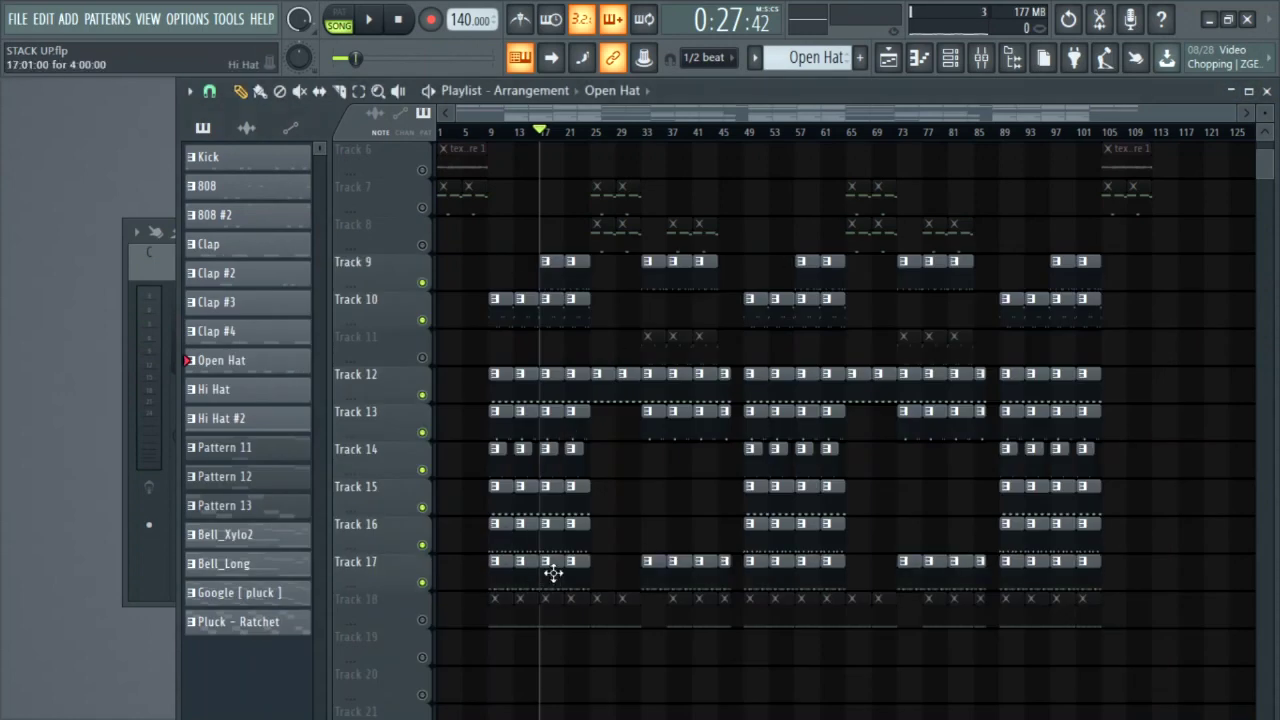
click(952, 59)
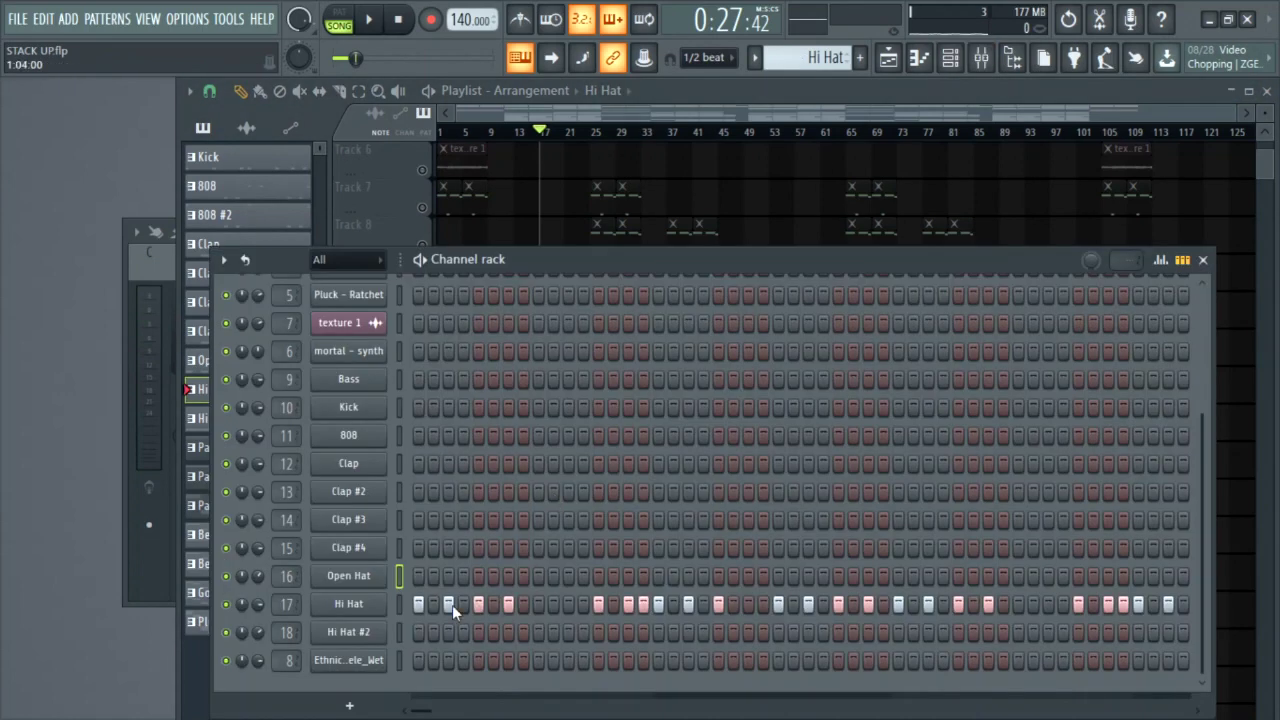
right_click(357, 617)
click(409, 466)
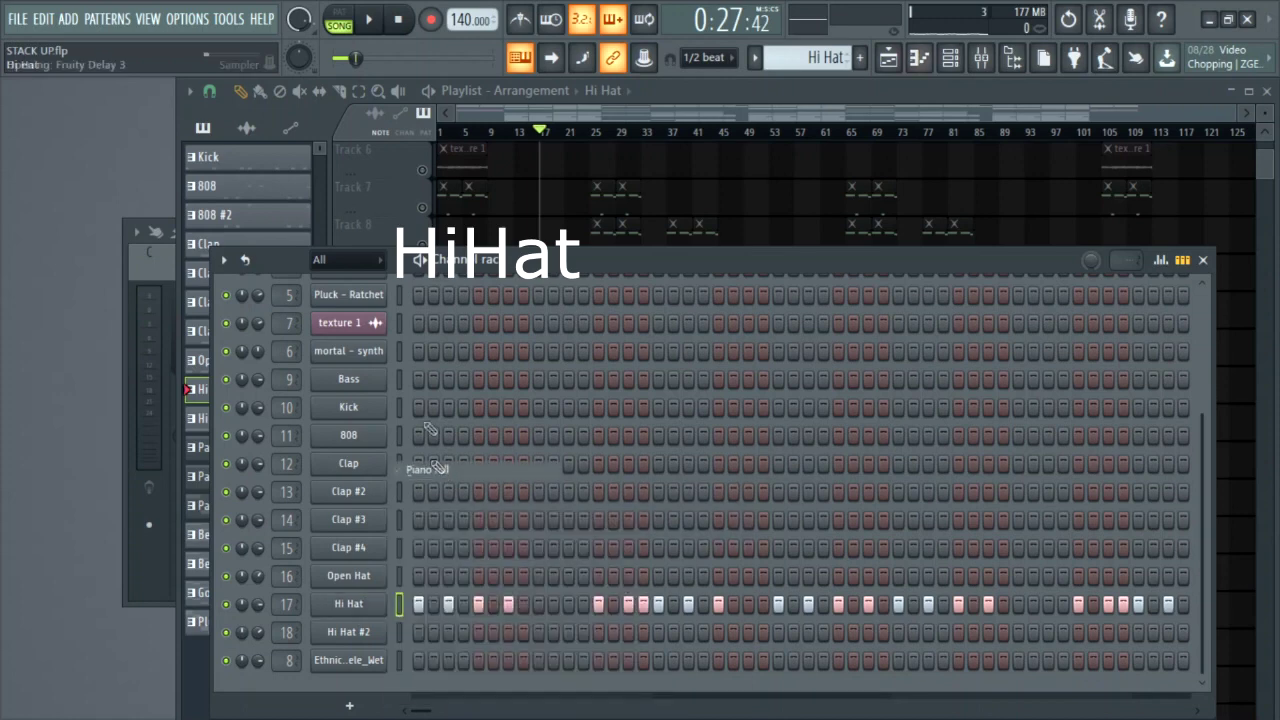
click(367, 24)
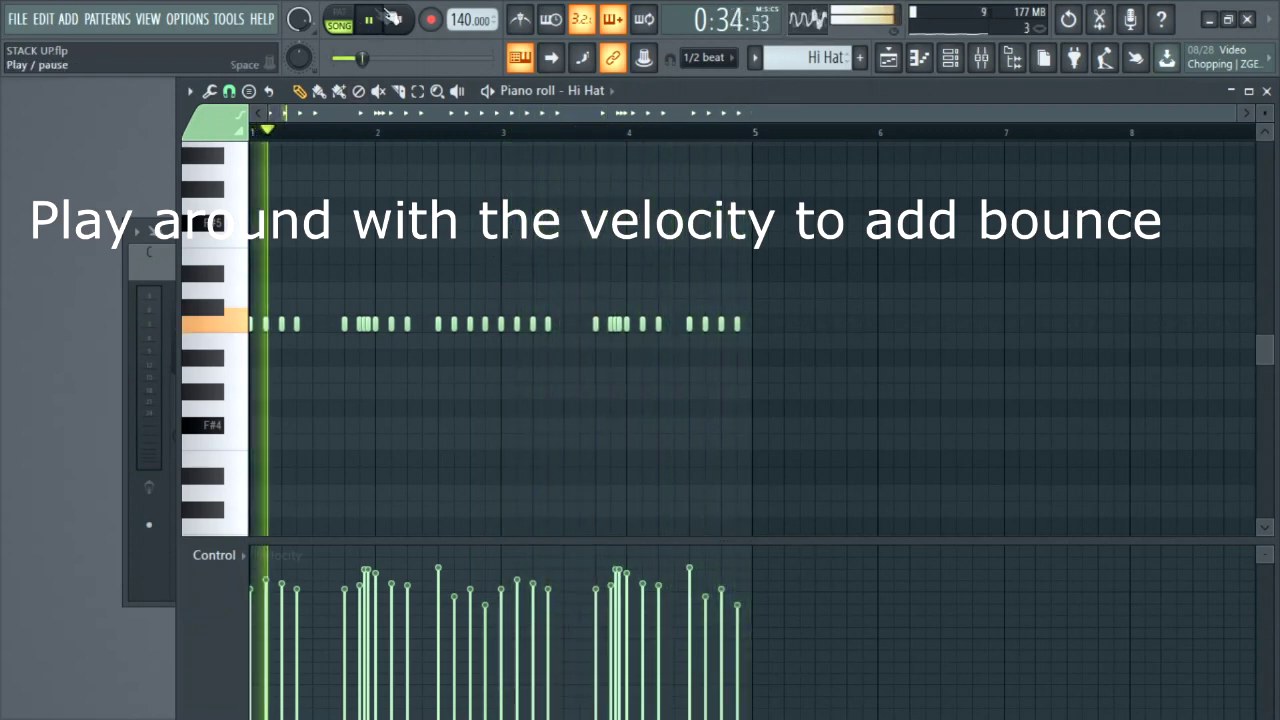
key(space)
click(1267, 90)
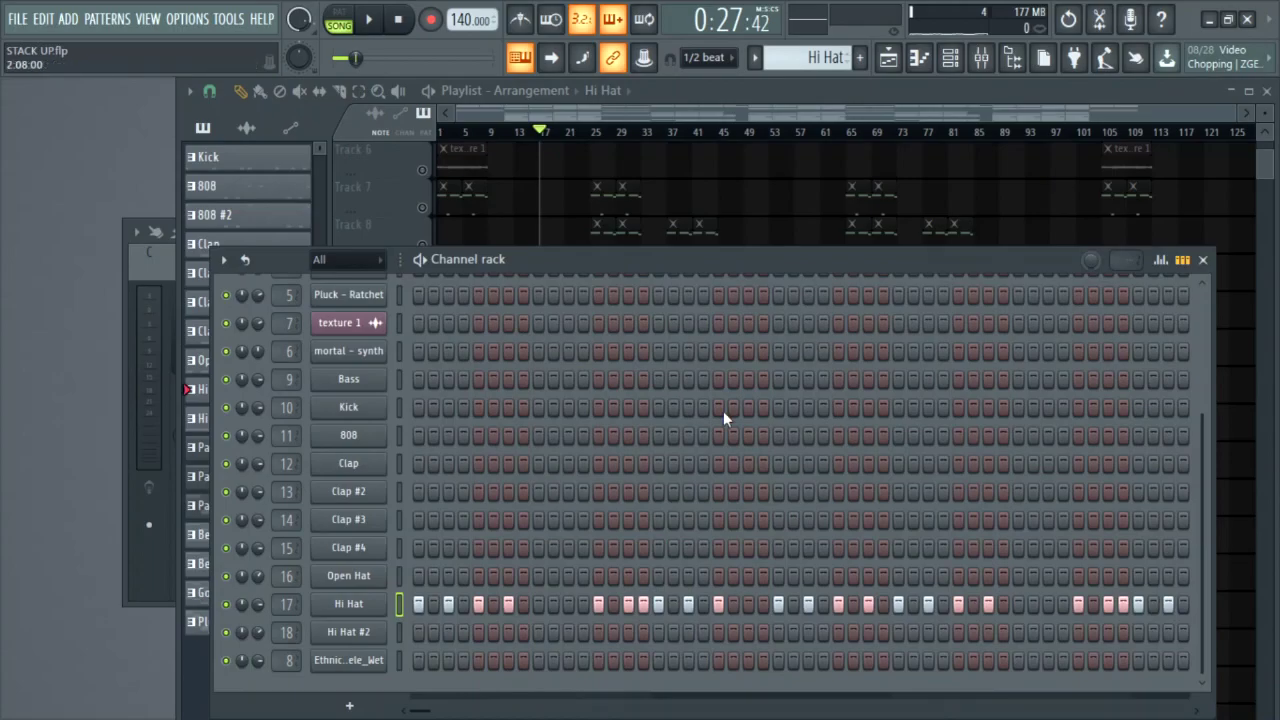
Step: Review the Hi Hat channel's sampler settings, including time and echo delay, while the song plays, and close them
click(380, 608)
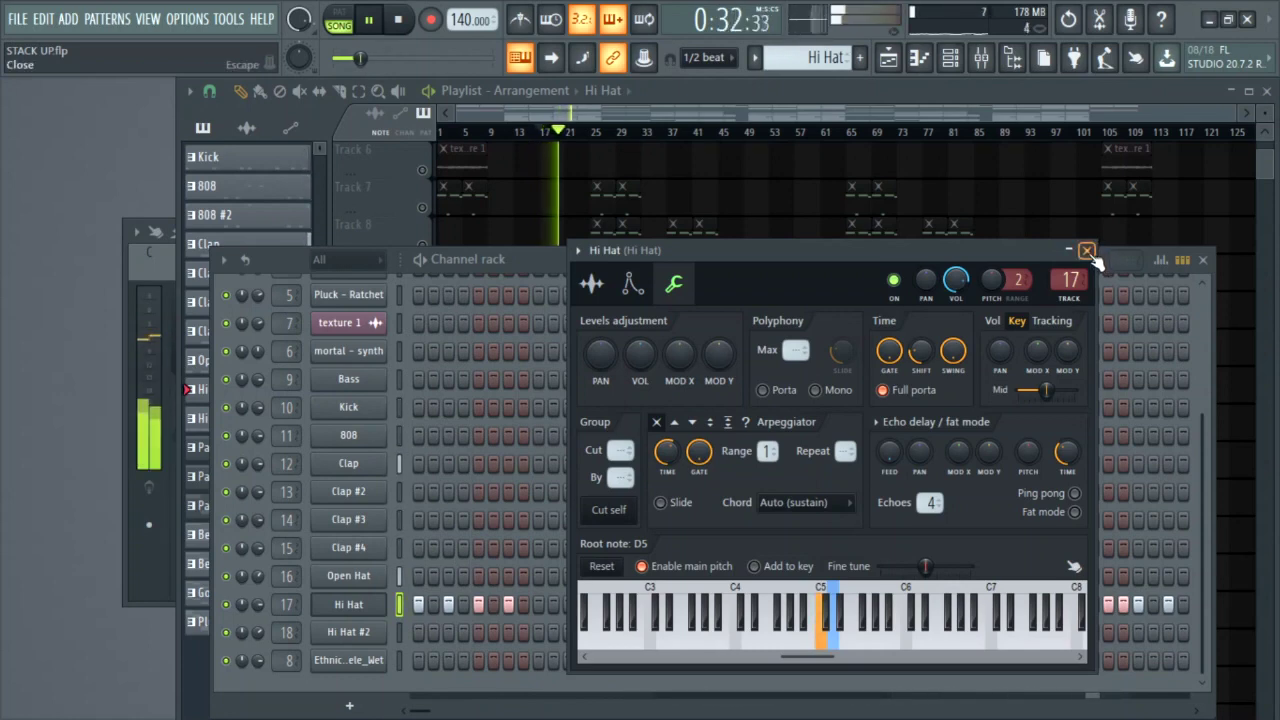
key(space)
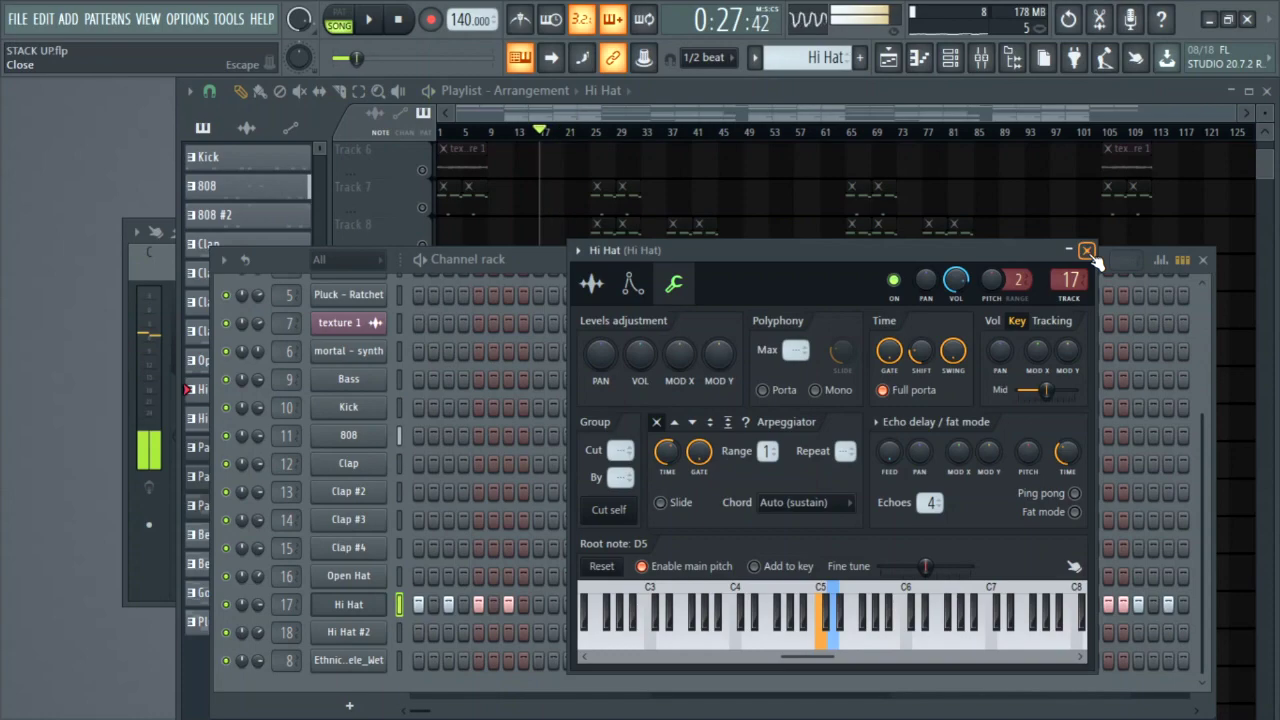
click(1087, 250)
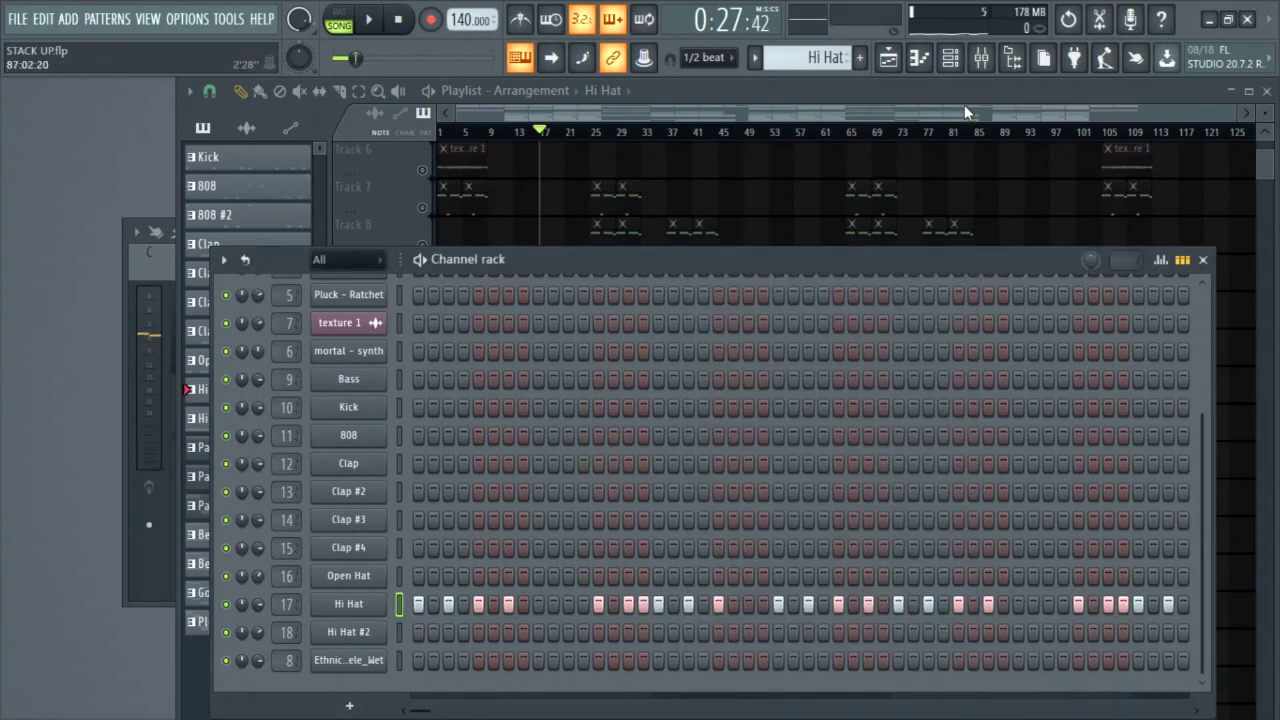
key(F6)
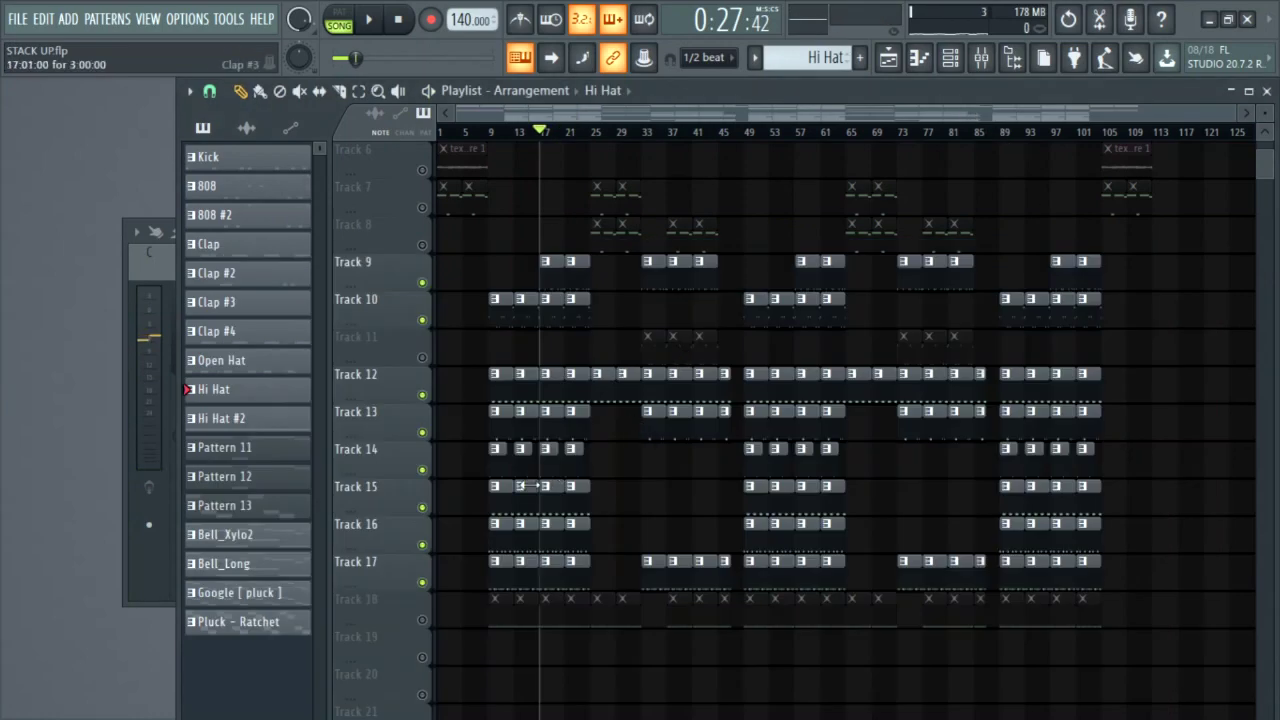
Step: Unmute Track 18 and play the song while examining the Hi Hat #2 pattern's notes and velocities in the piano roll
click(422, 620)
click(549, 620)
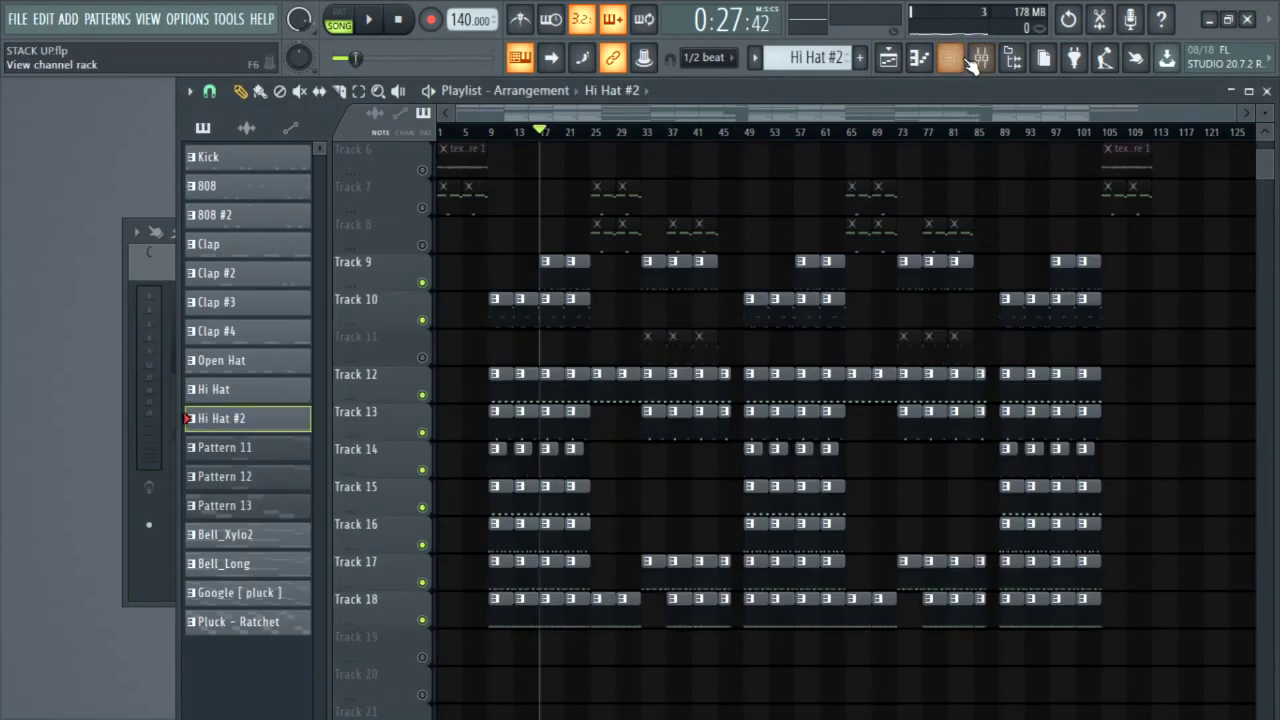
click(968, 60)
click(422, 640)
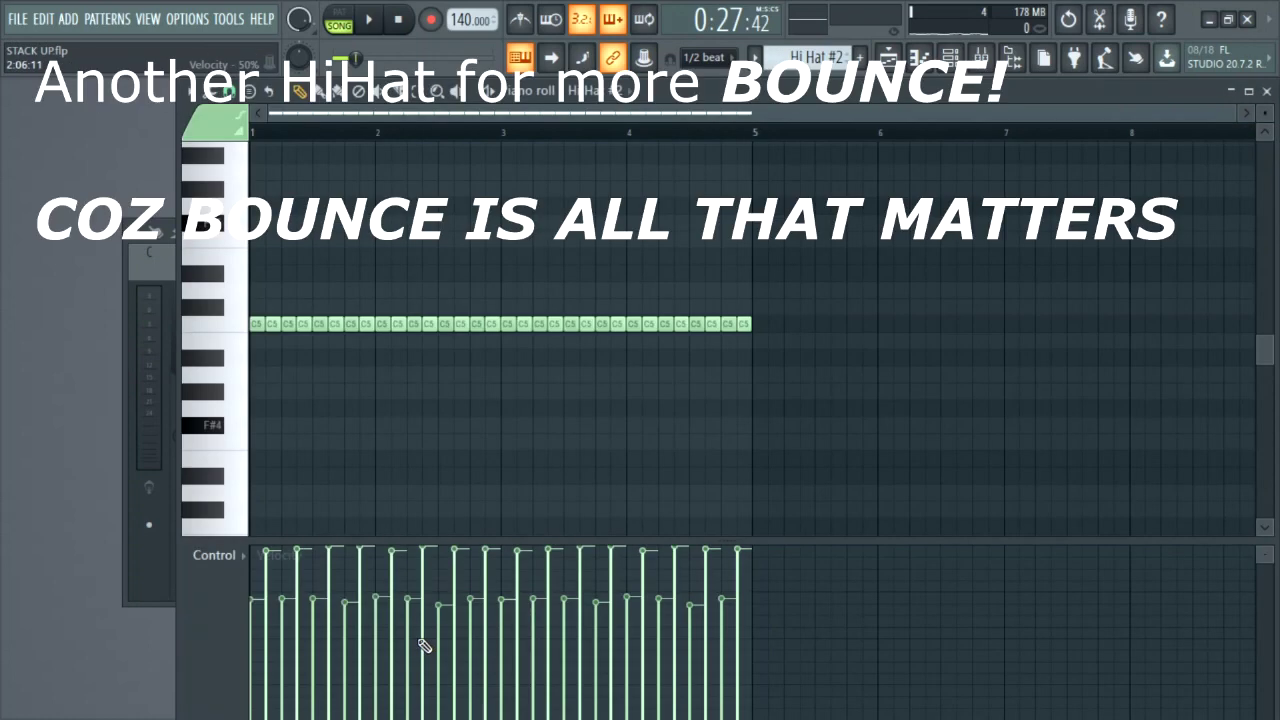
key(space)
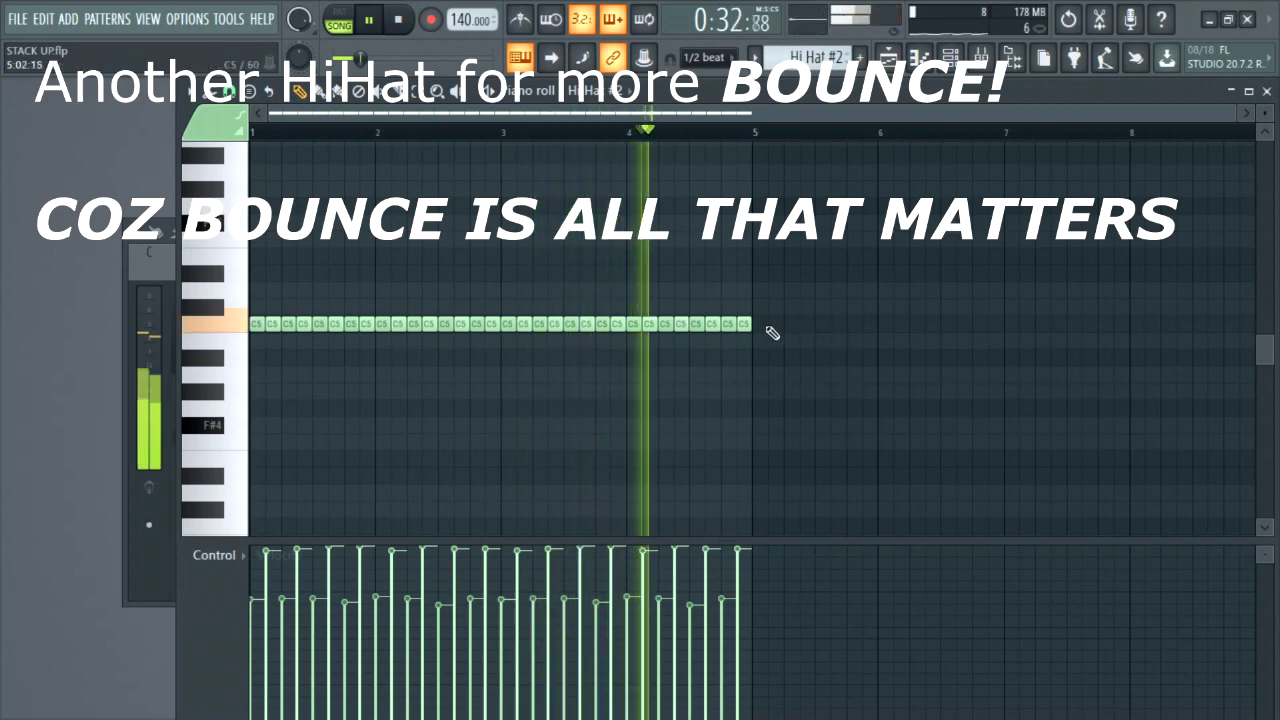
key(space)
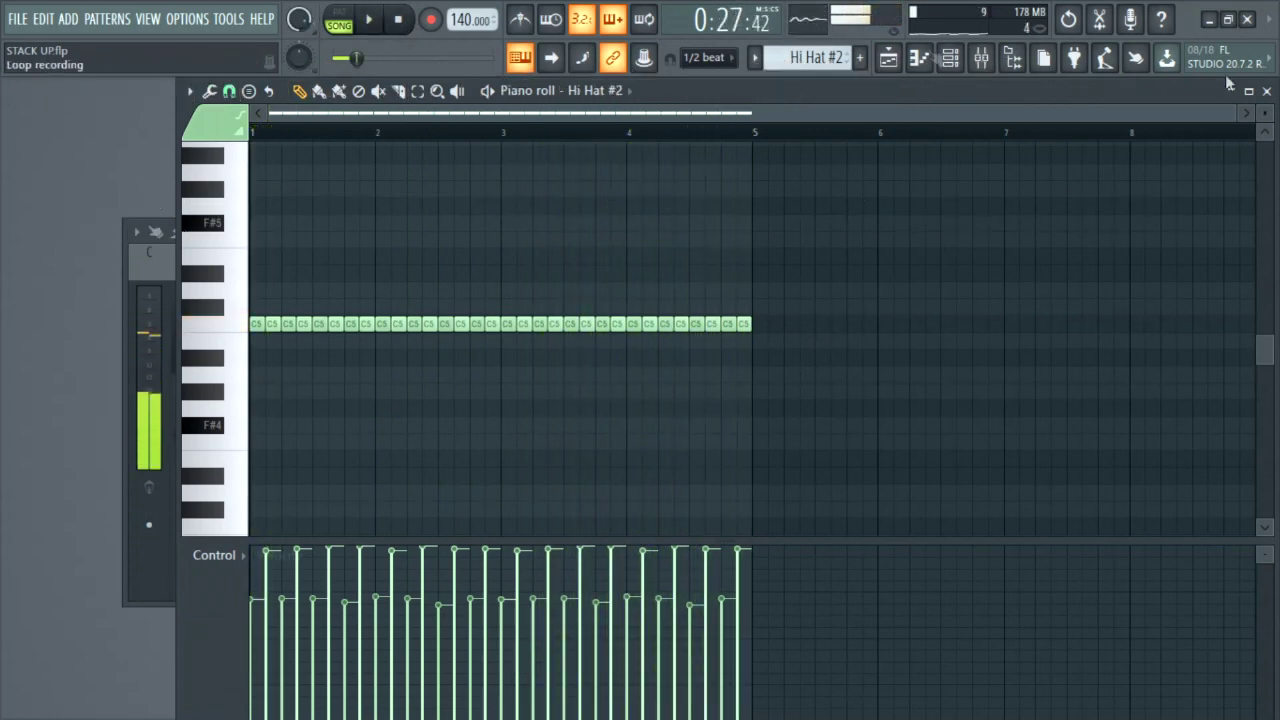
Step: Close the Hi Hat #2 piano roll and unmute Track 11 in the playlist
click(1266, 90)
key(F6)
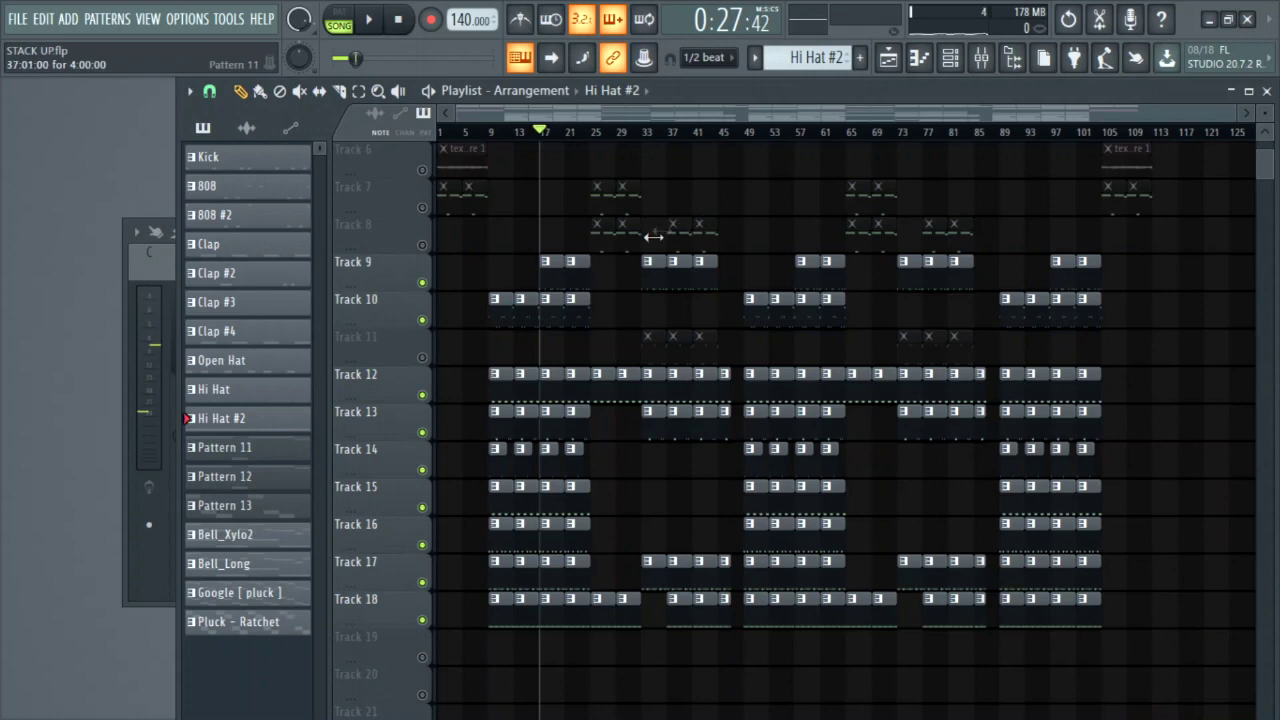
scroll(651, 246, up, 2)
scroll(651, 249, down, 1)
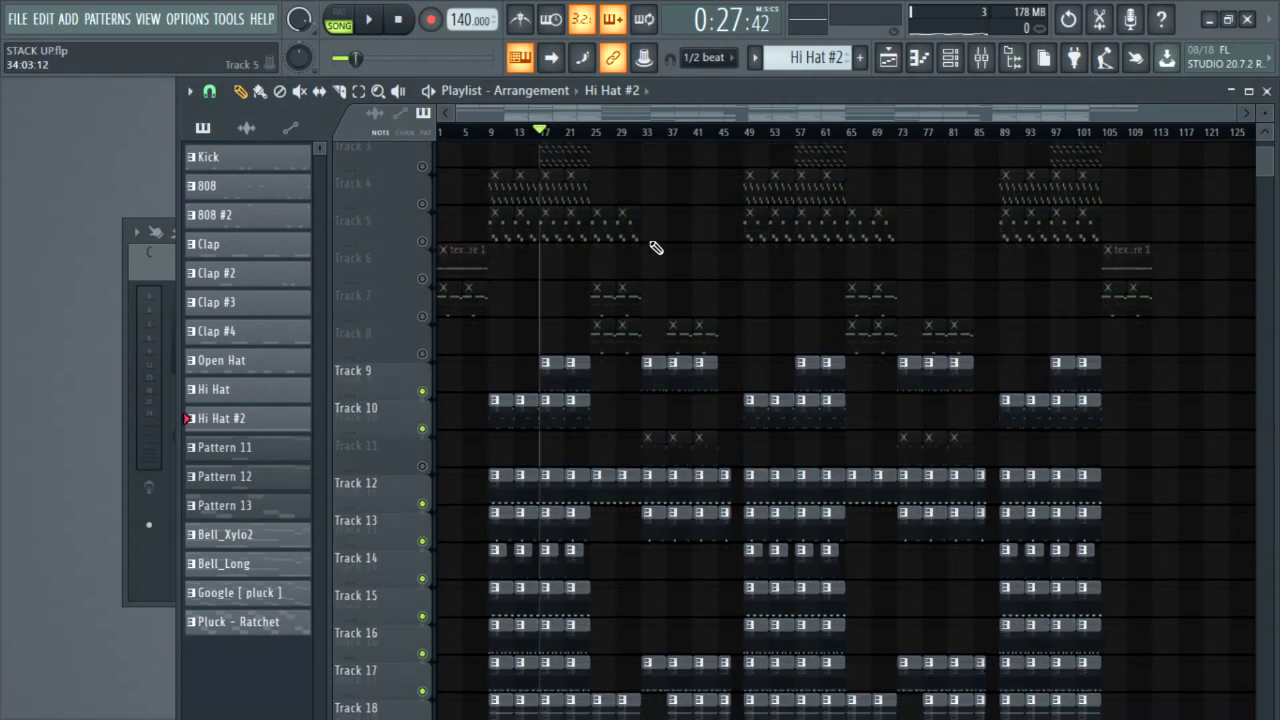
click(421, 432)
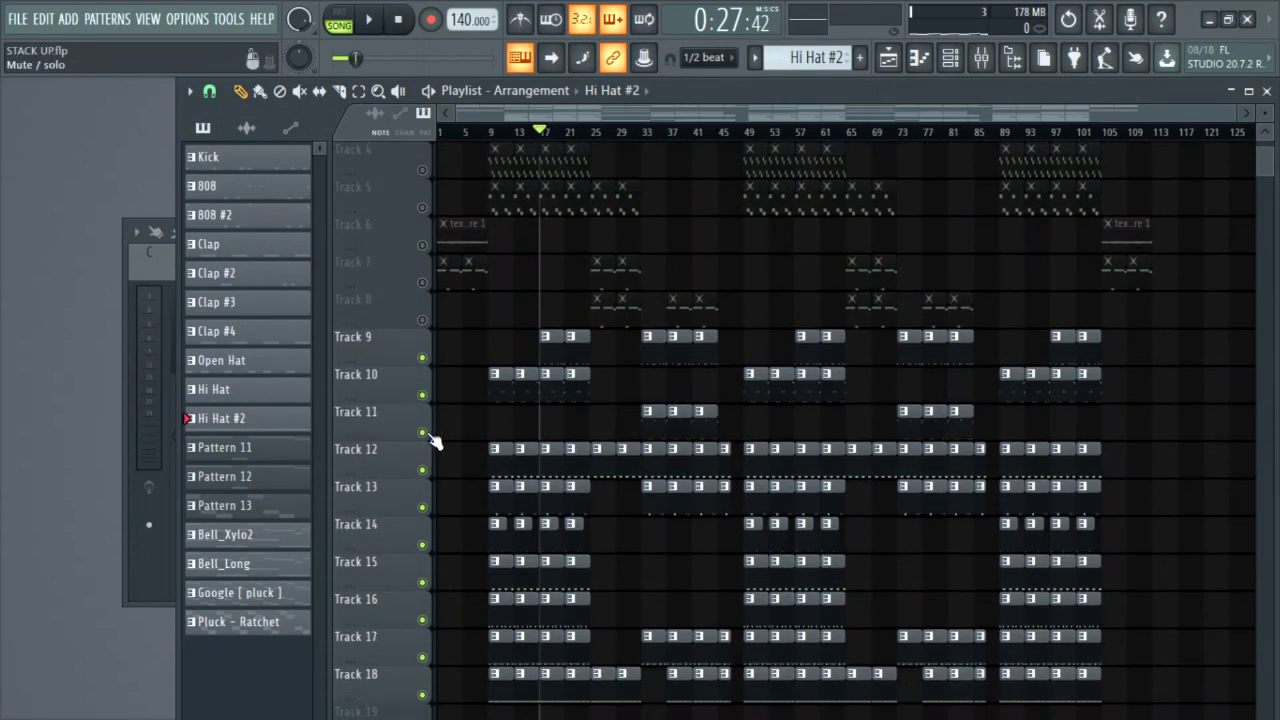
Step: Play the song from bar 33 while examining the 808 #2 pattern's notes in the piano roll, and return to the playlist
click(651, 146)
click(950, 57)
double_click(585, 433)
scroll(597, 391, up, 3)
key(space)
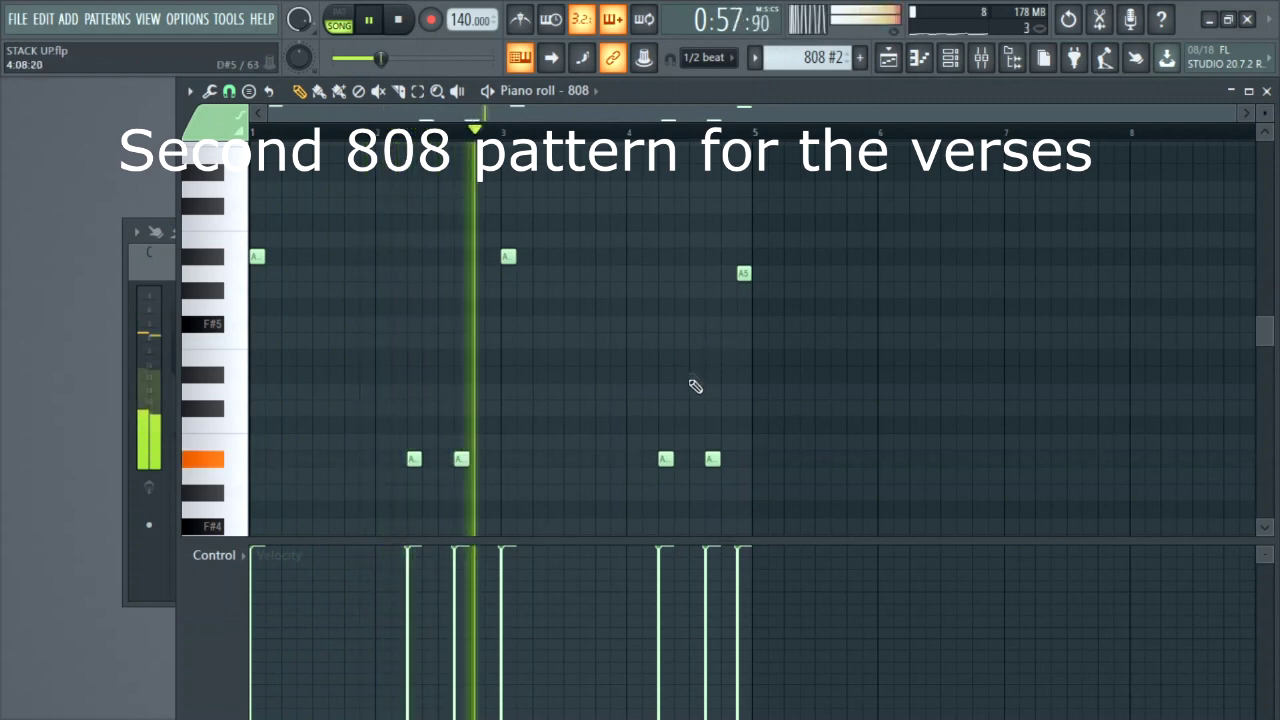
scroll(786, 337, up, 1)
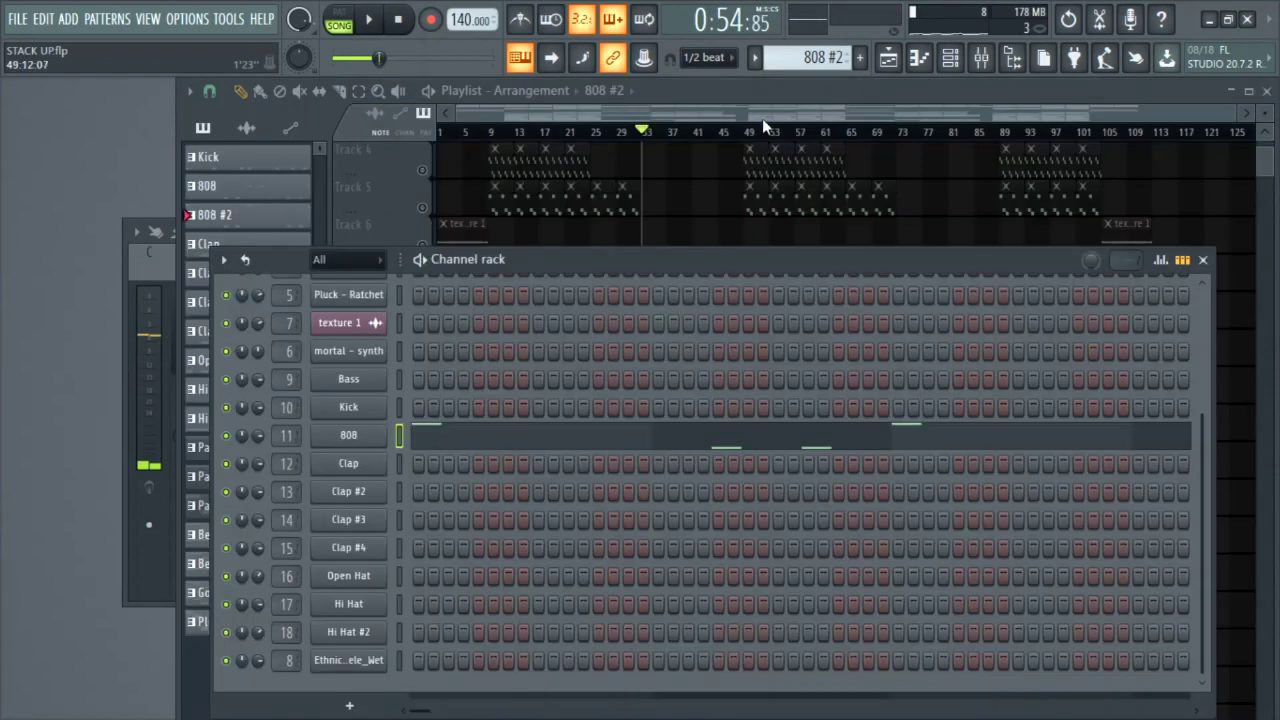
key(F6)
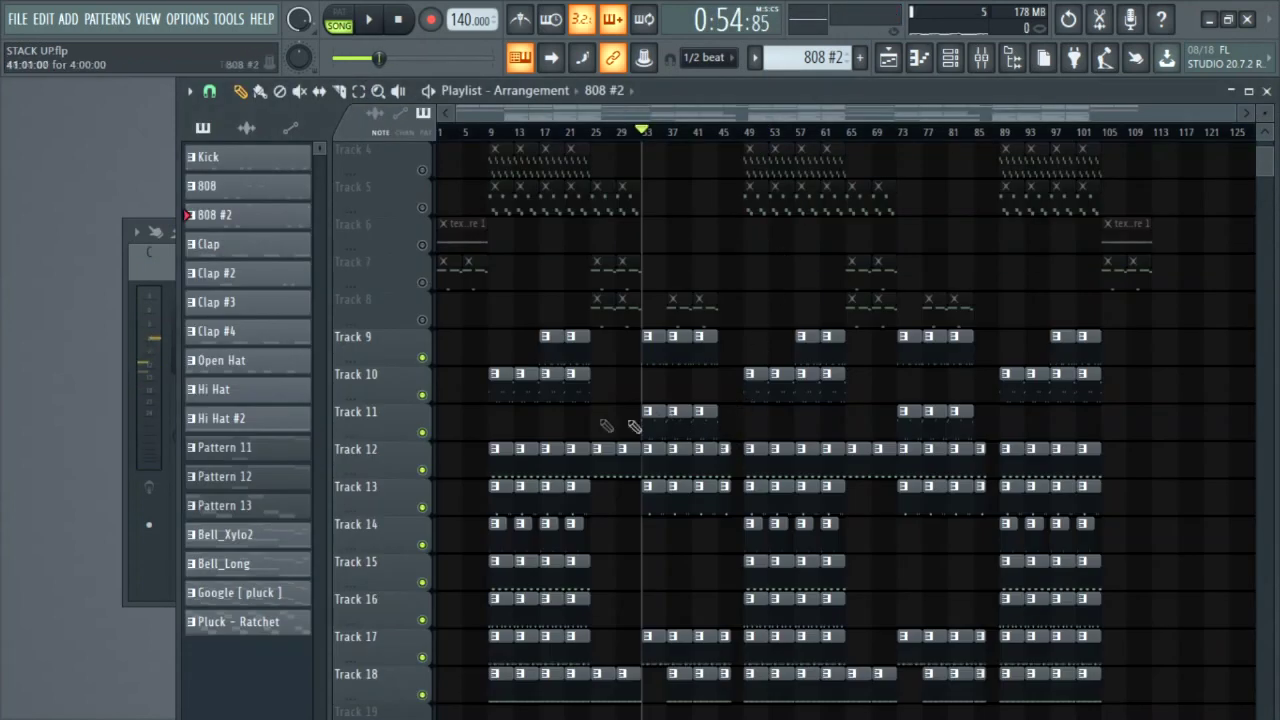
Step: Unmute Track 7 and play the song from bar 1 while reviewing Pattern 12's Bass notes in the piano roll
click(443, 132)
click(423, 283)
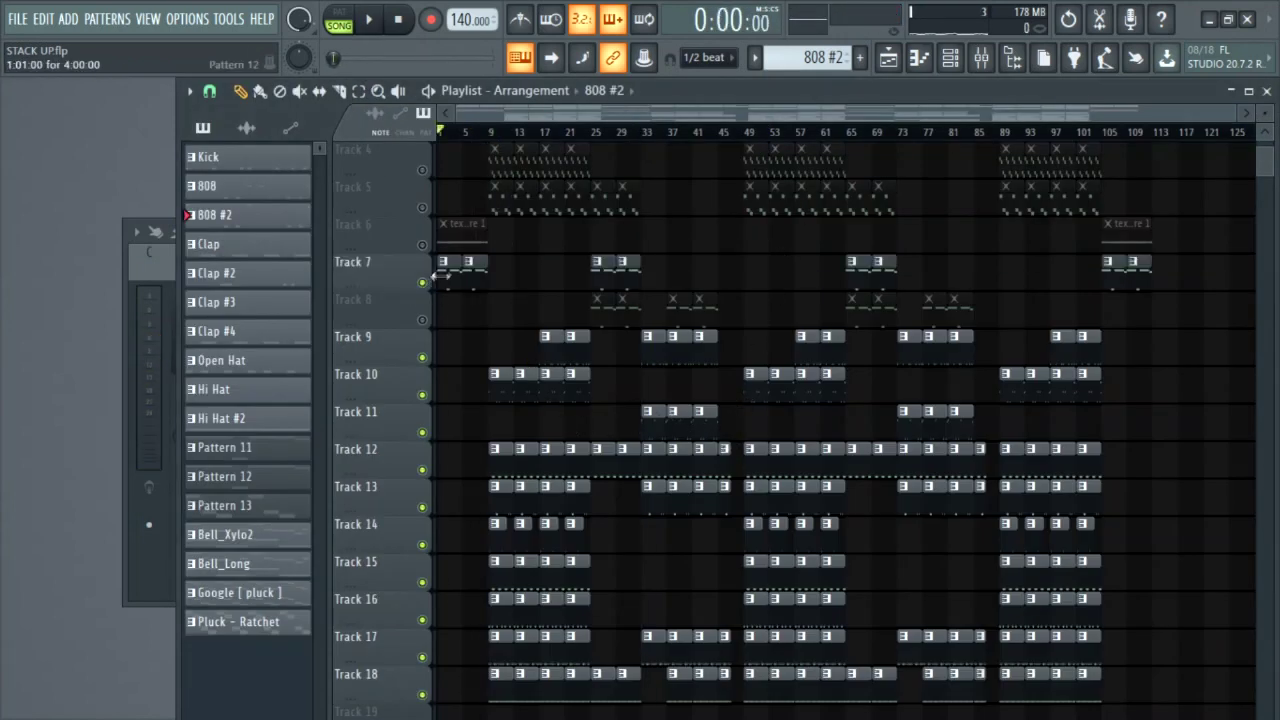
click(950, 57)
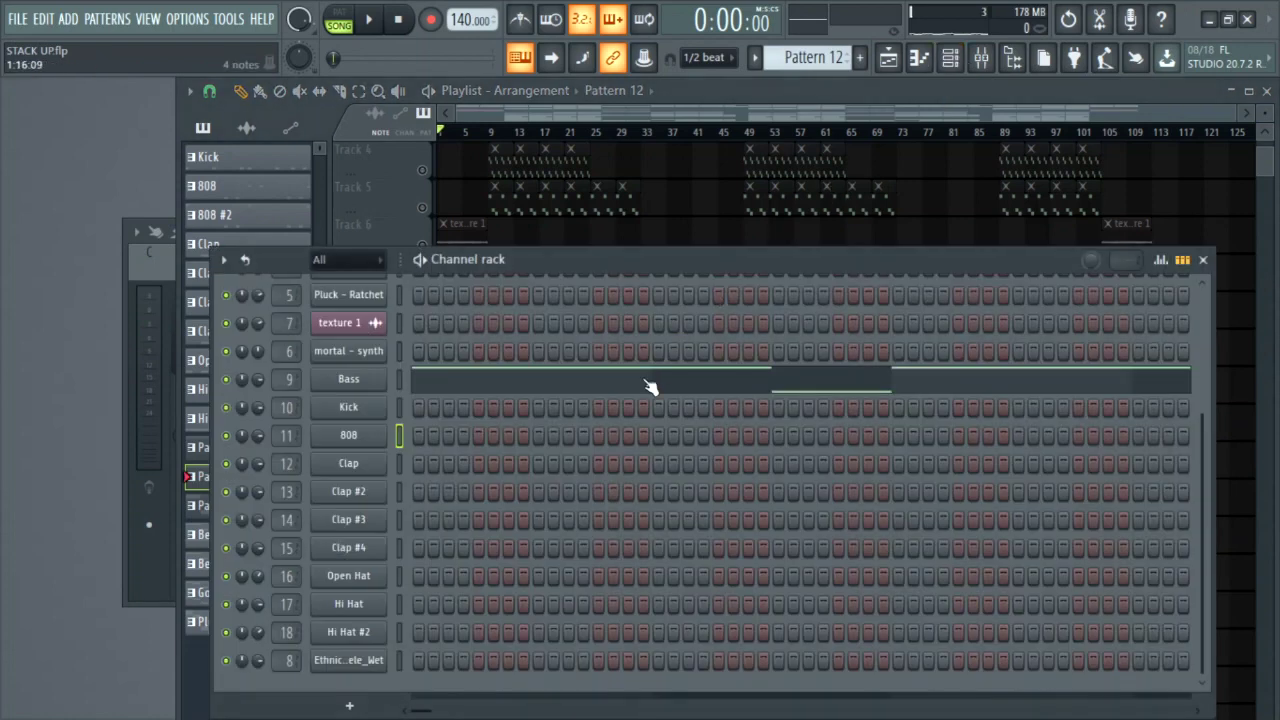
click(655, 380)
key(space)
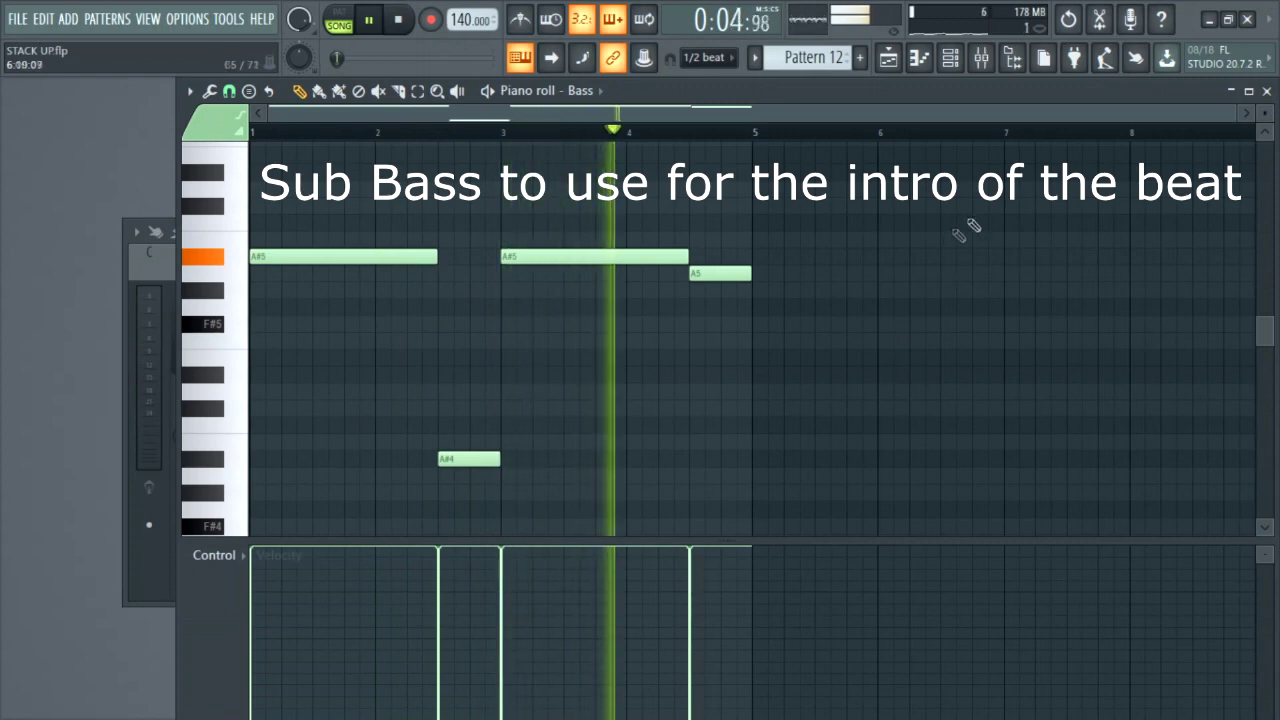
key(space)
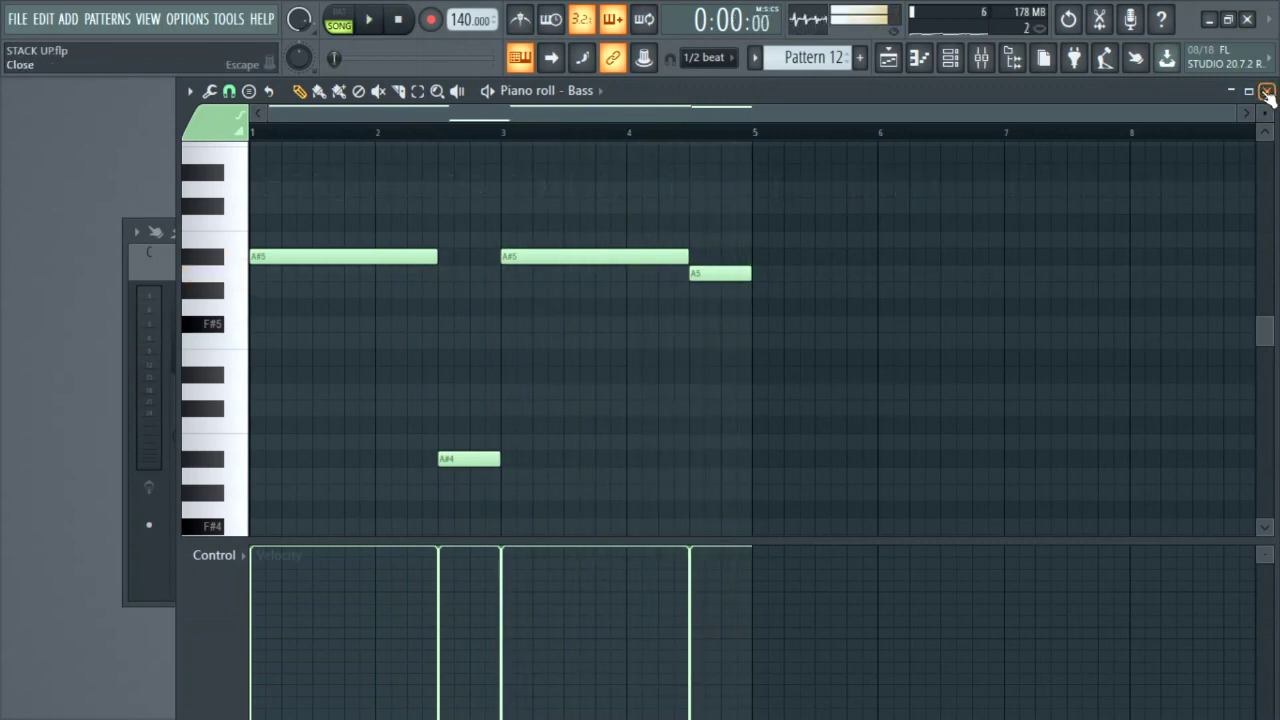
click(1267, 91)
key(Escape)
Step: Unmute Track 6 and play the song from the start while showing the texture 1 clip's channel settings
click(423, 245)
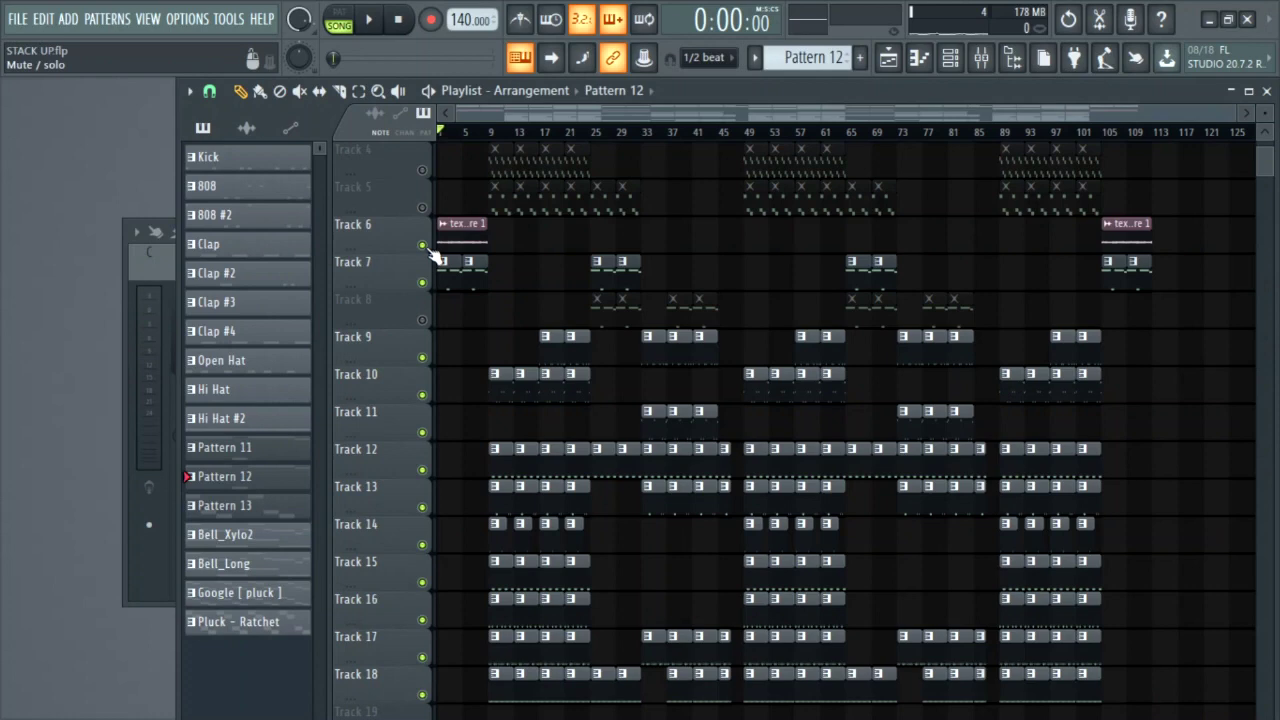
double_click(455, 243)
key(space)
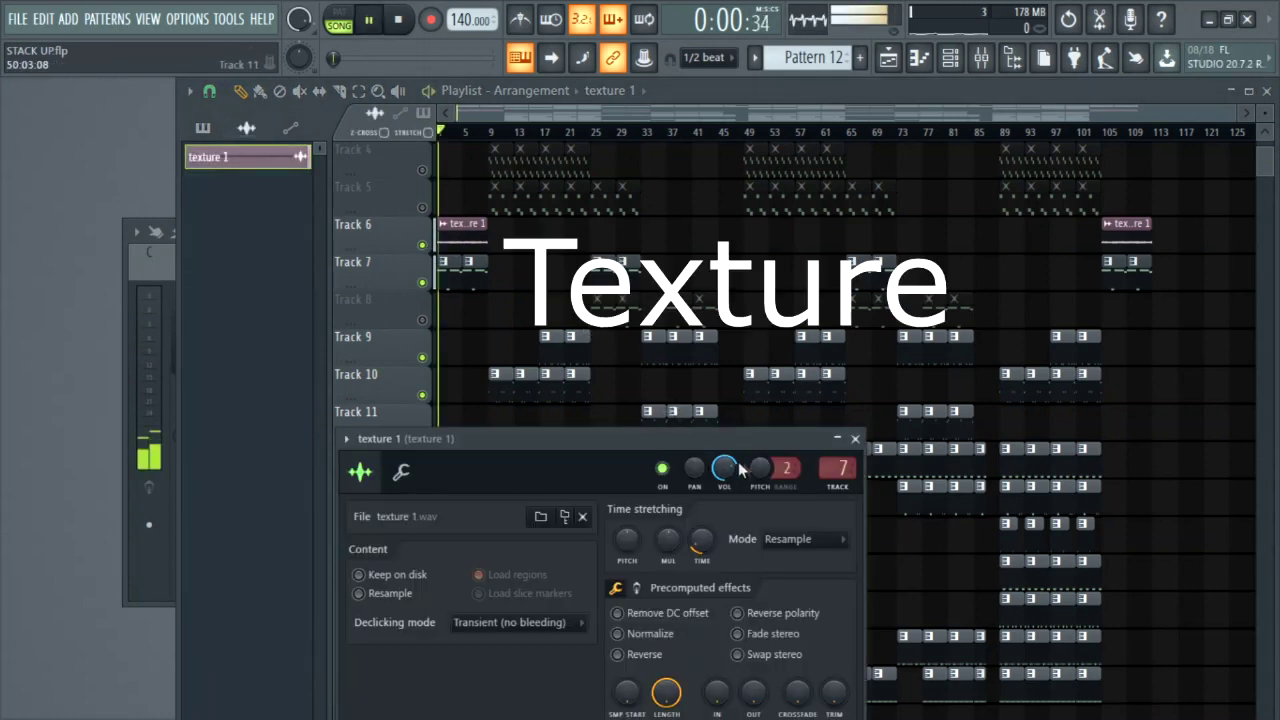
click(948, 64)
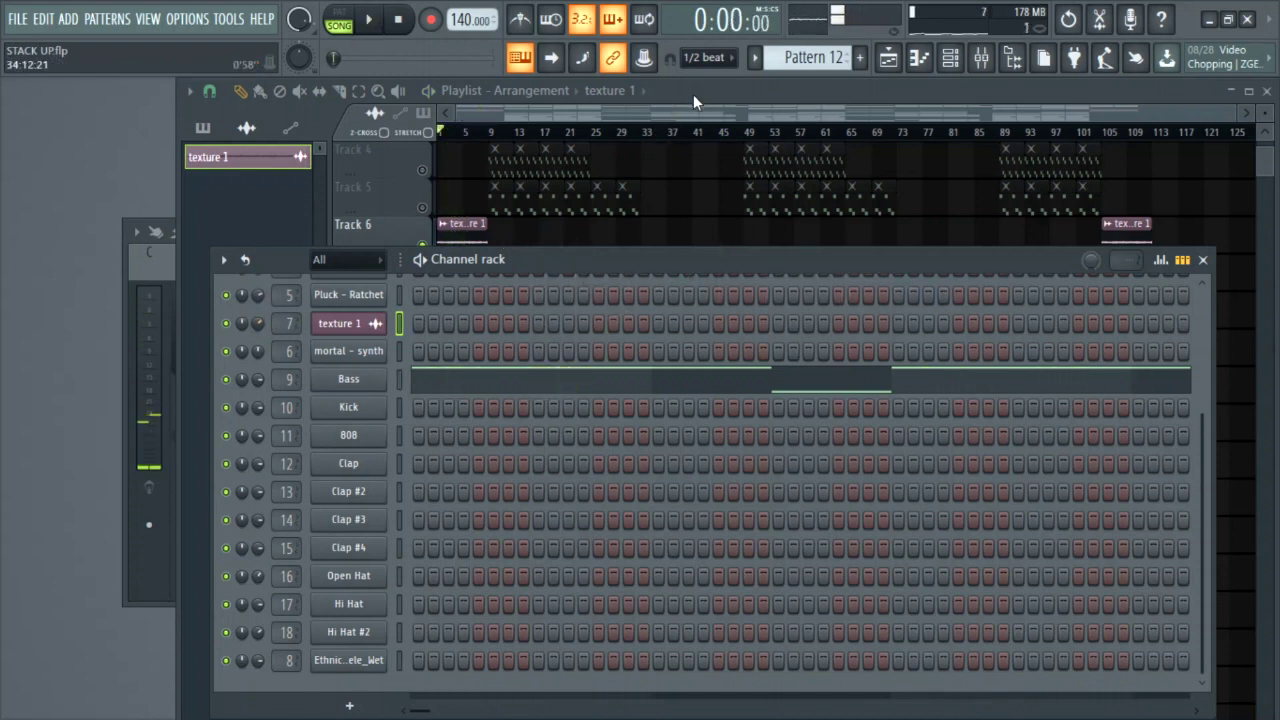
key(F6)
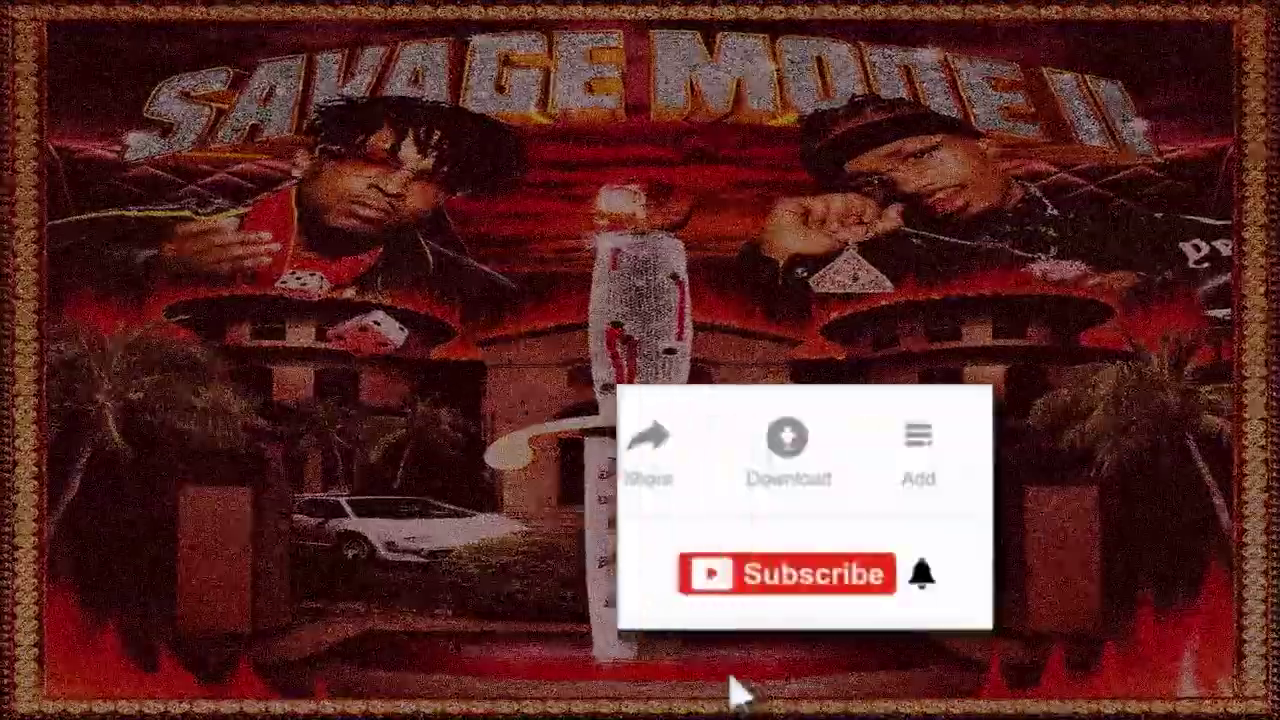